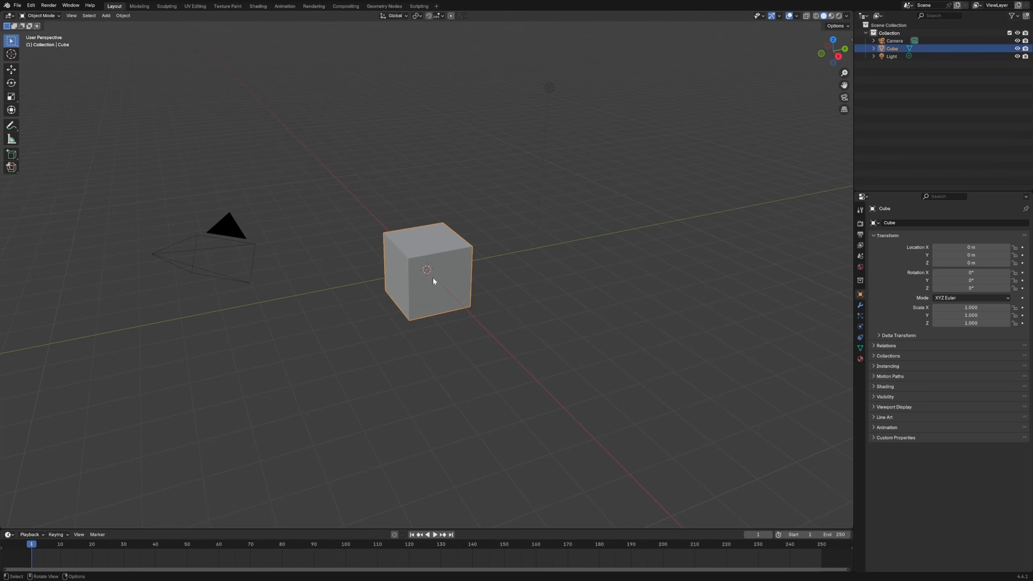
Delete the default cube and the light from the scene
key(Delete)
click(550, 89)
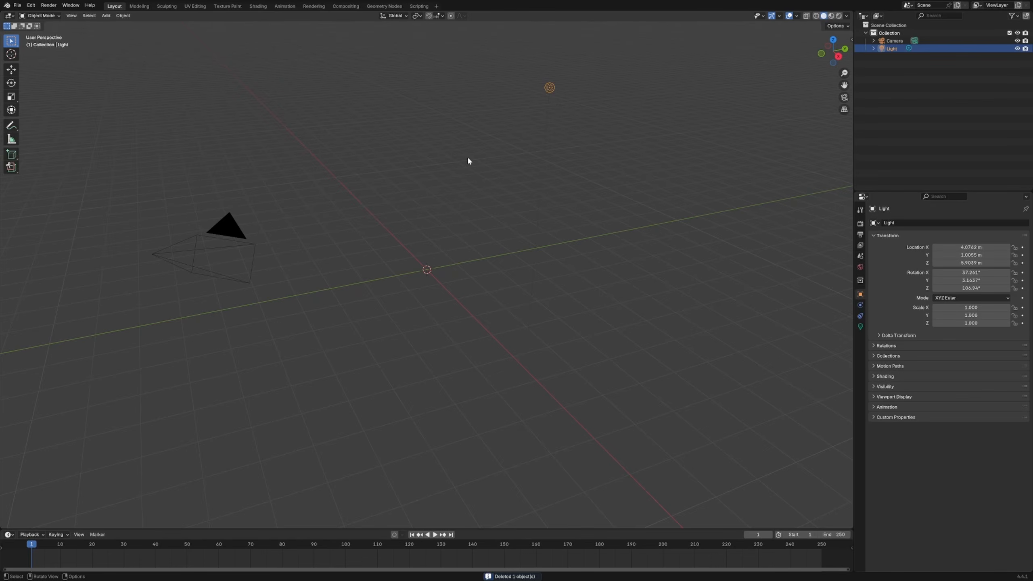
key(Delete)
Add a Bézier curve object at the world origin
key(shift+a)
mouse_move(389, 243)
mouse_move(365, 185)
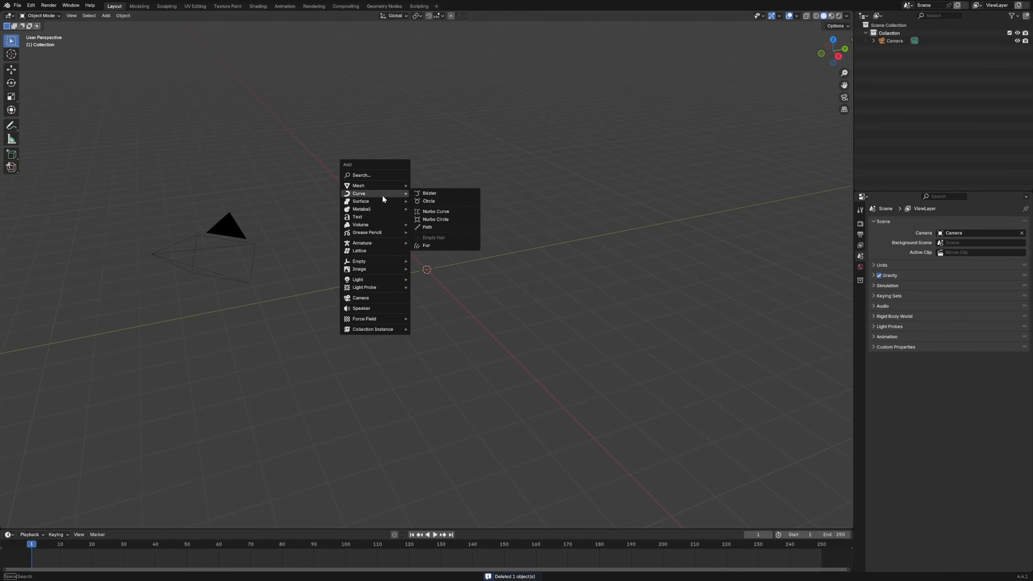
click(440, 193)
mouse_move(450, 252)
middle_down()
mouse_move(427, 305)
mouse_move(473, 297)
mouse_move(441, 263)
middle_up()
Draw a long, gently bending freehand stroke inside the Bézier curve object with the Draw tool and return to Object Mode
key(Tab)
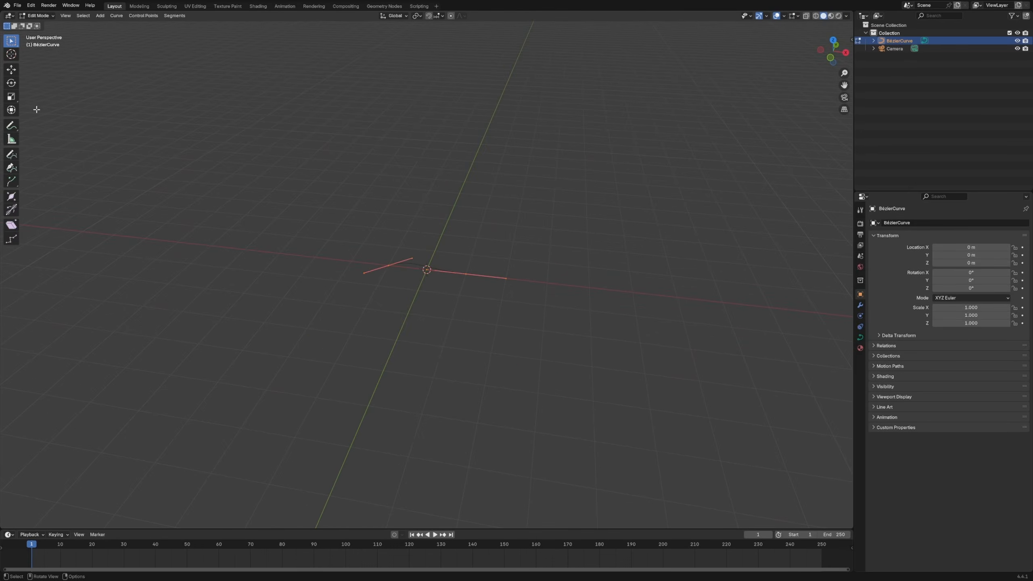
click(11, 154)
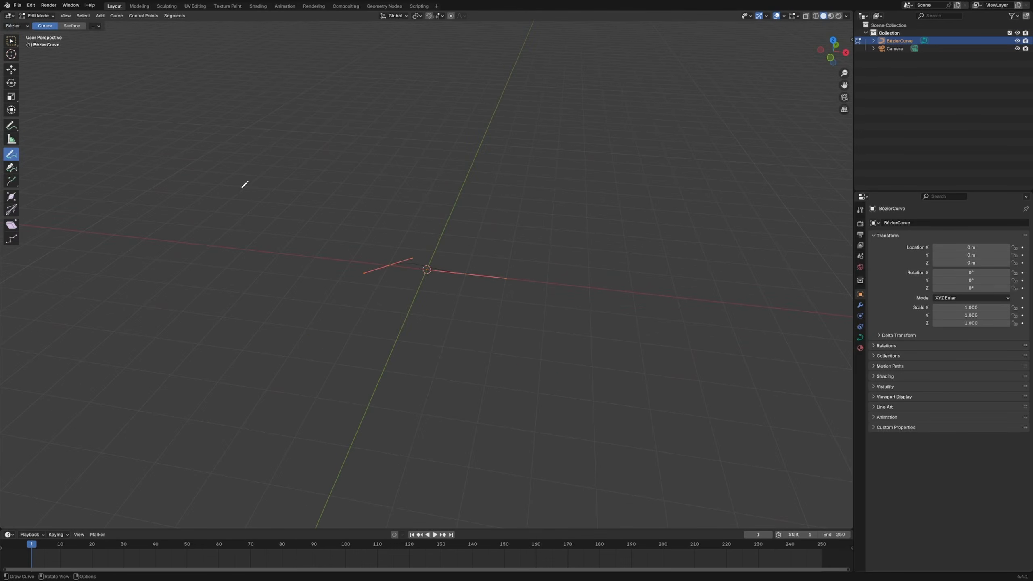
drag(244, 185, 680, 217)
key(Tab)
mouse_move(568, 231)
middle_down()
mouse_move(548, 240)
mouse_move(513, 222)
middle_up()
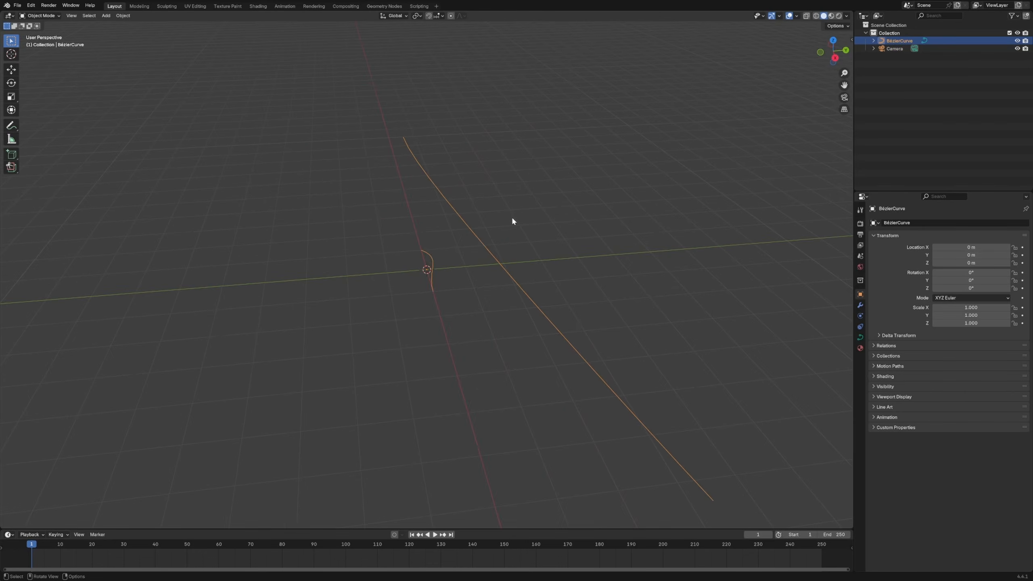
Switch to the Geometry Nodes workspace, create a new node tree for the curve and spread its Group Input and Group Output nodes apart
click(384, 6)
drag(352, 254, 314, 261)
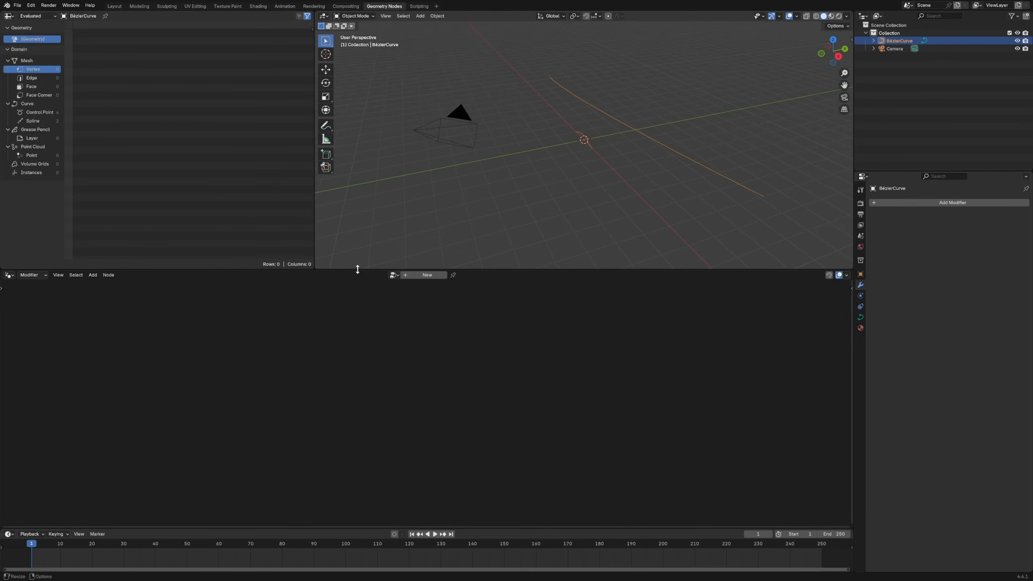
click(432, 278)
drag(614, 413, 741, 375)
drag(203, 415, 129, 388)
click(383, 343)
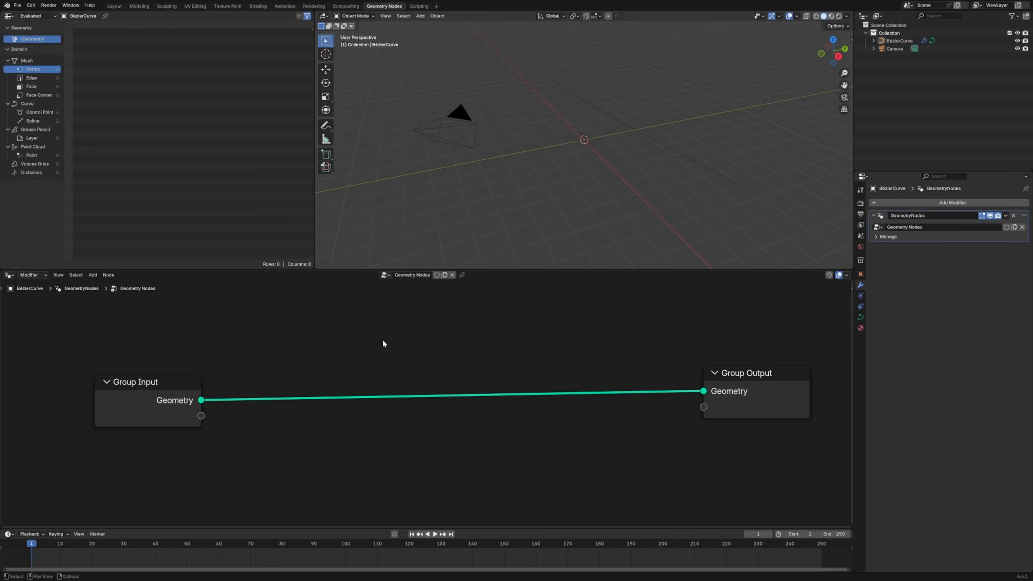
scroll(403, 341, down, 2)
drag(681, 375, 713, 360)
click(410, 424)
Insert a Curve to Mesh node on the link between Group Input and Group Output
key(shift+a)
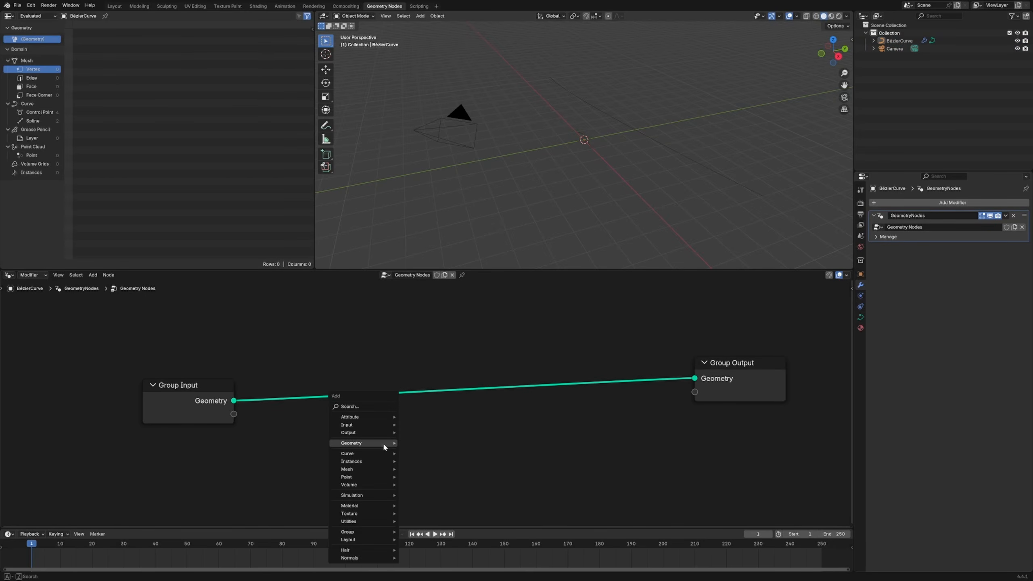
mouse_move(383, 443)
text(curve to m)
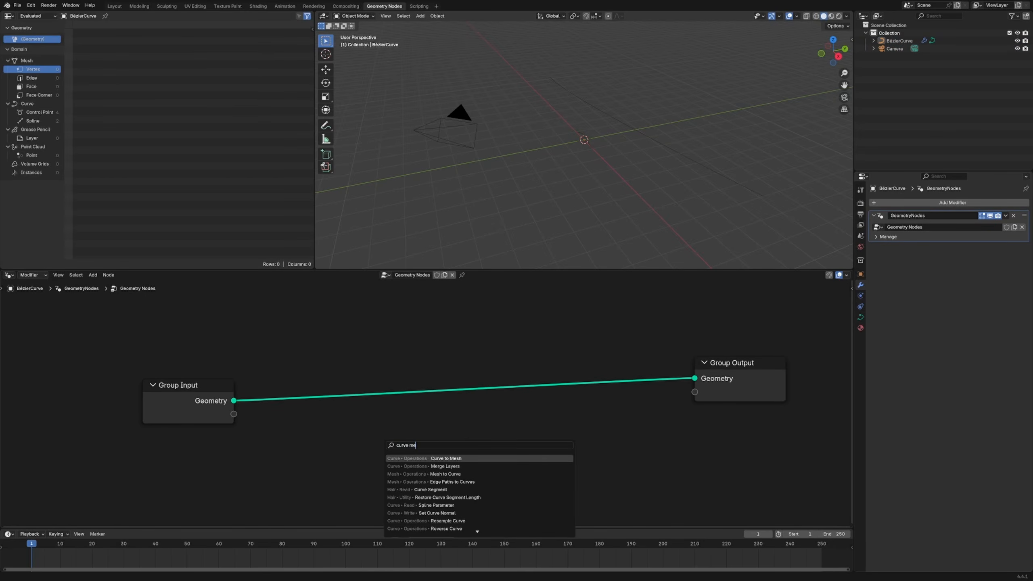
key(Return)
click(522, 383)
Rearrange the nodes so there is ample free space between Group Input and Curve to Mesh
scroll(571, 402, up, 3)
middle_drag(571, 435, 385, 418)
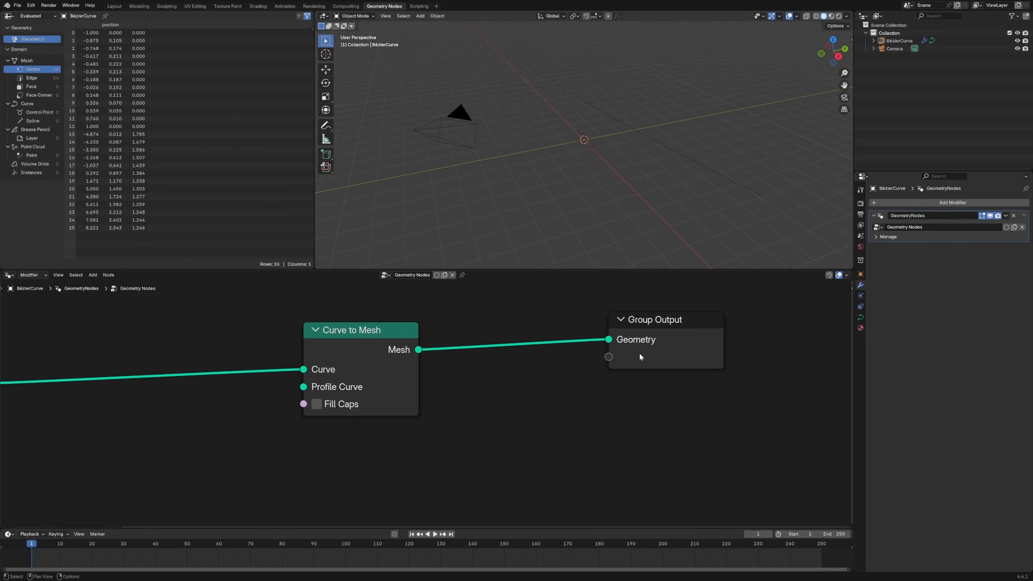
drag(639, 357, 719, 345)
drag(371, 352, 508, 338)
scroll(283, 400, down, 5)
middle_drag(251, 410, 383, 391)
drag(203, 375, 117, 350)
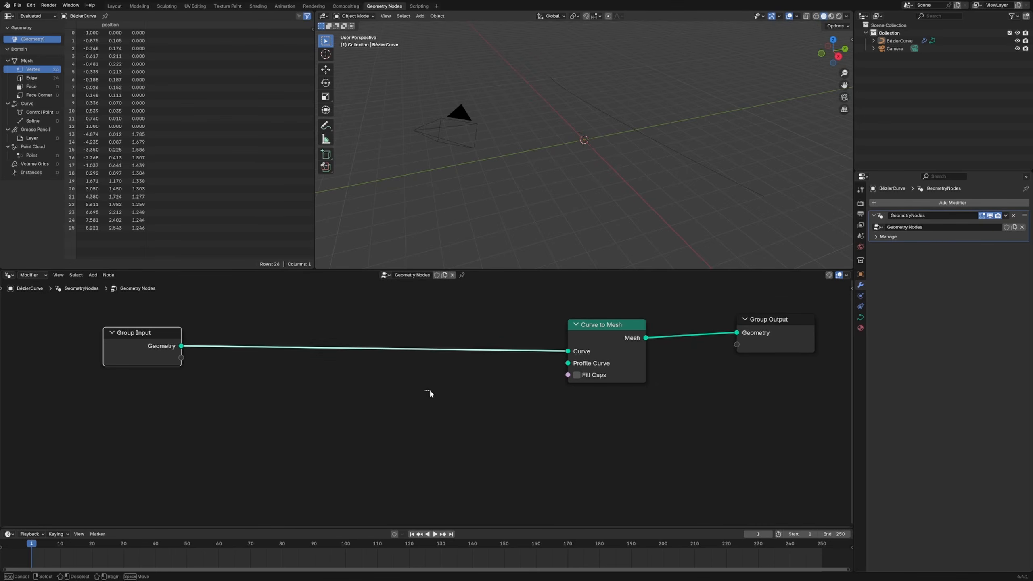
click(427, 393)
scroll(417, 402, down, 3)
drag(597, 339, 605, 337)
Add a Quadrilateral curve primitive node below the main link and preview its output through a Viewer node
key(shift+a)
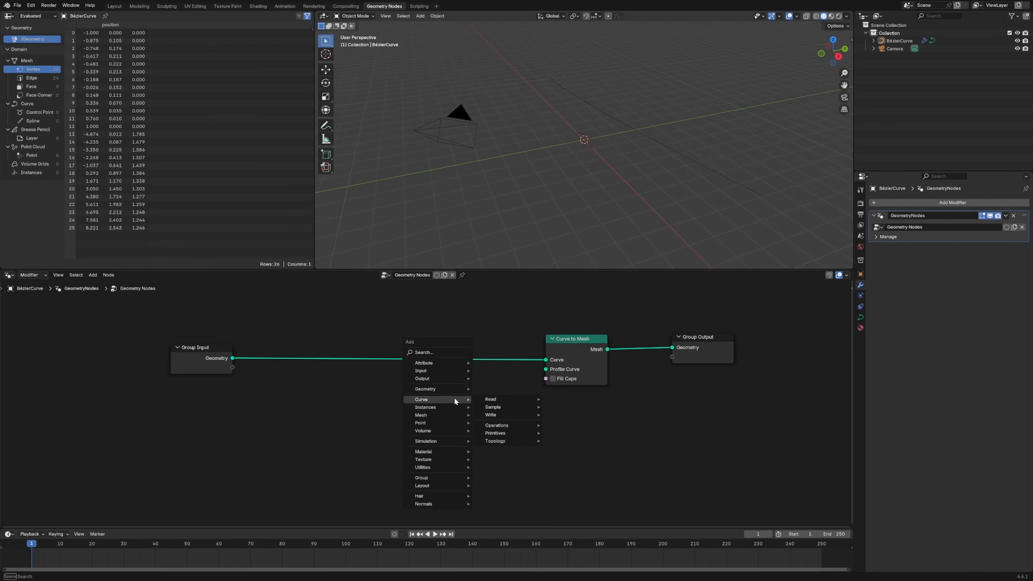
mouse_move(454, 396)
mouse_move(501, 434)
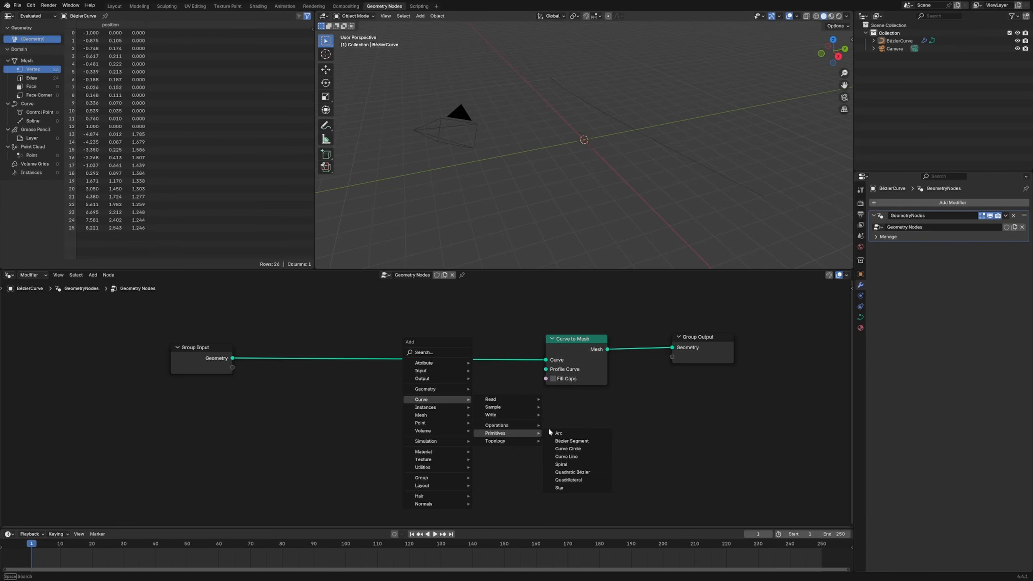
click(569, 480)
click(421, 429)
ctrl+shift+click(438, 449)
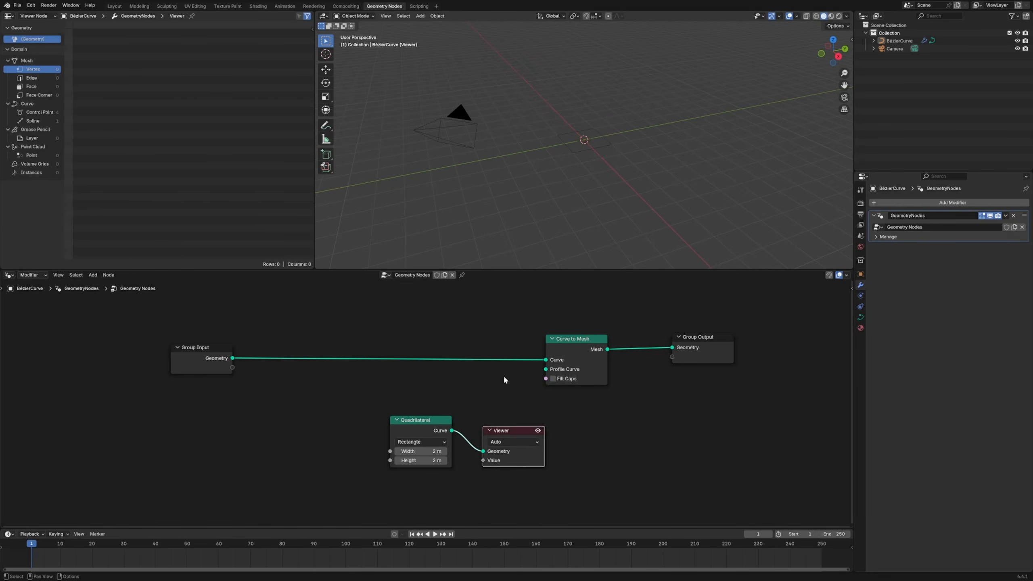
drag(518, 435, 554, 433)
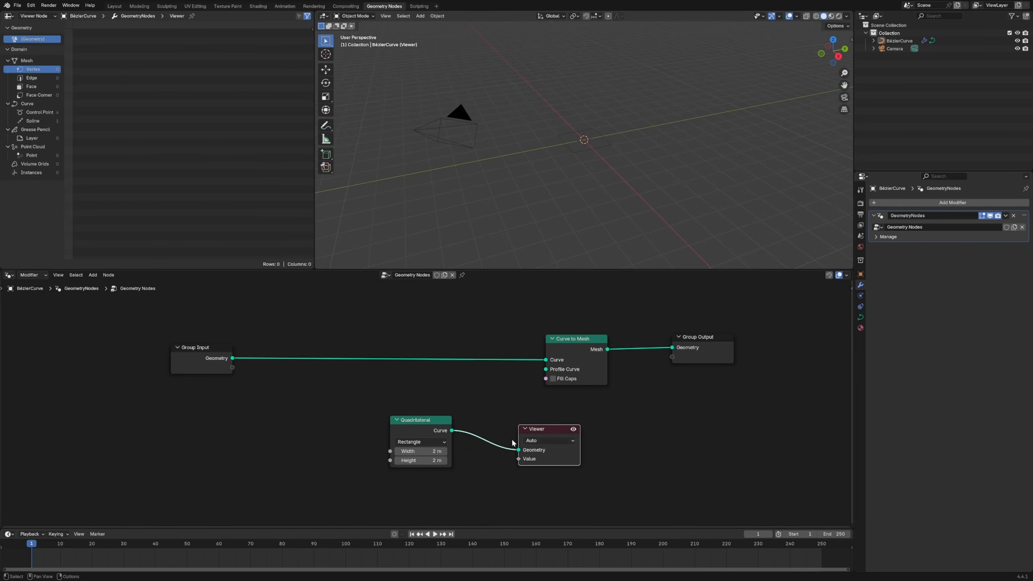
Set the quadrilateral's width to 10 m and its height to 1.5 m
click(423, 451)
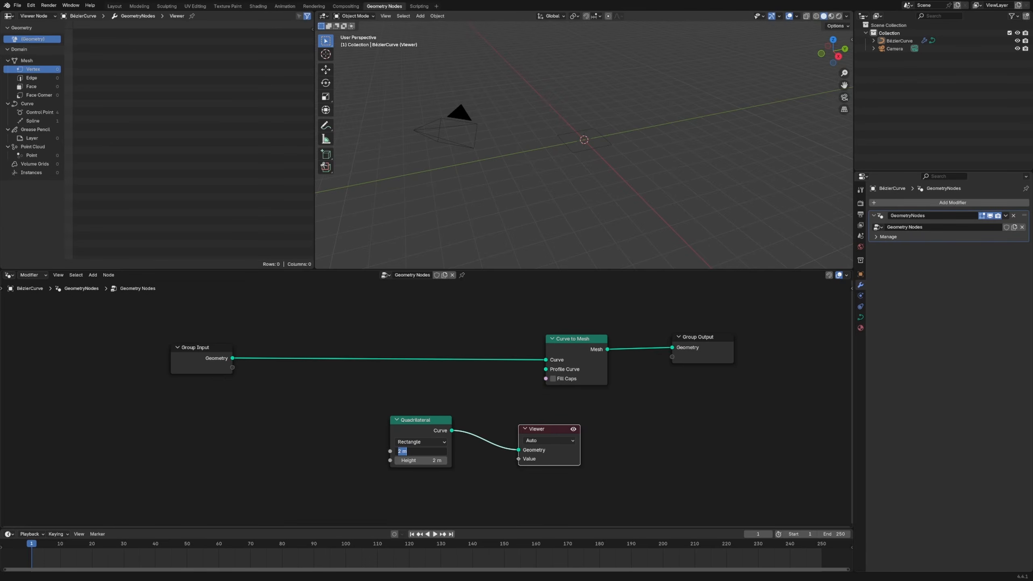
text(10)
key(Return)
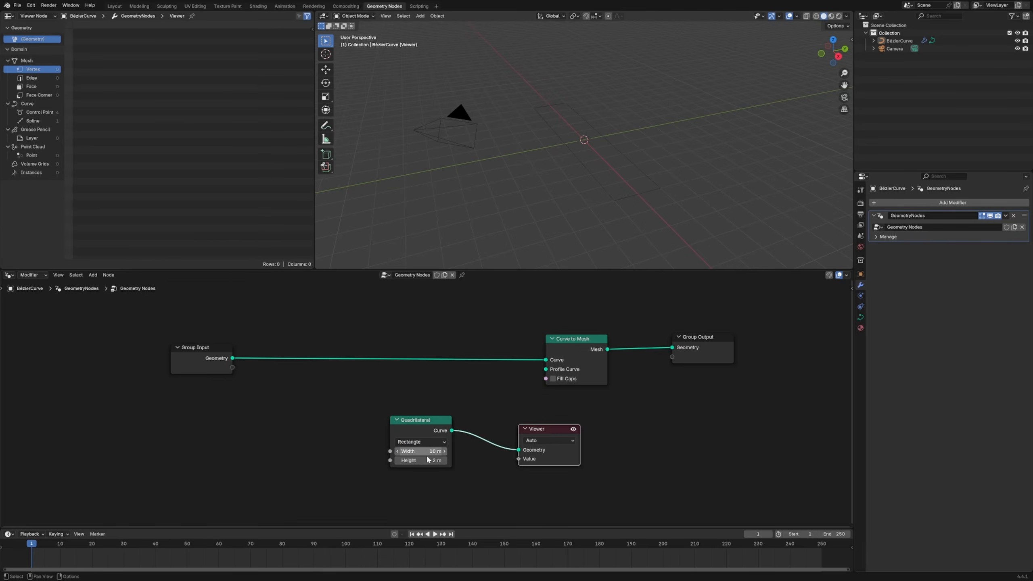
drag(554, 428, 581, 425)
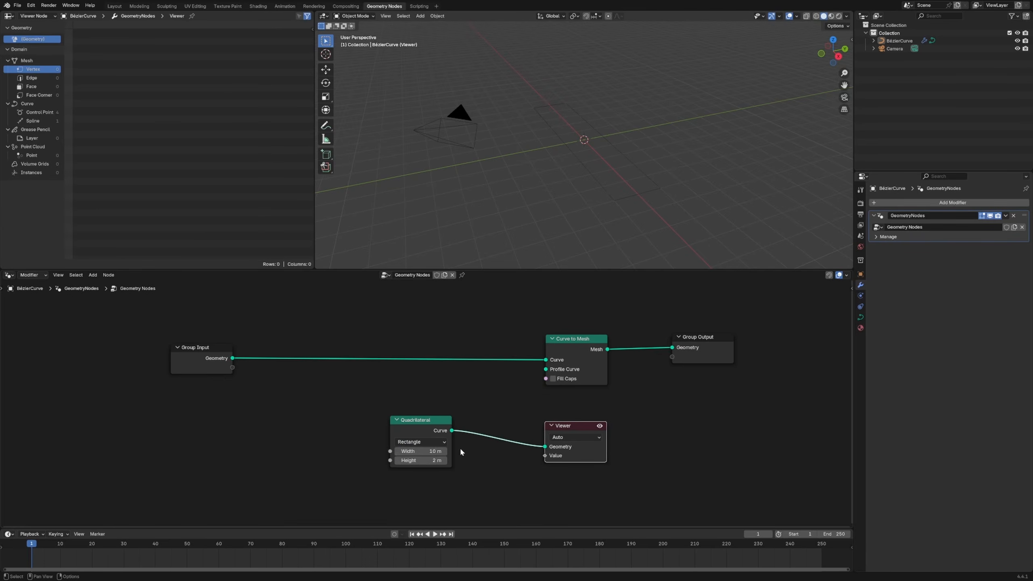
click(423, 461)
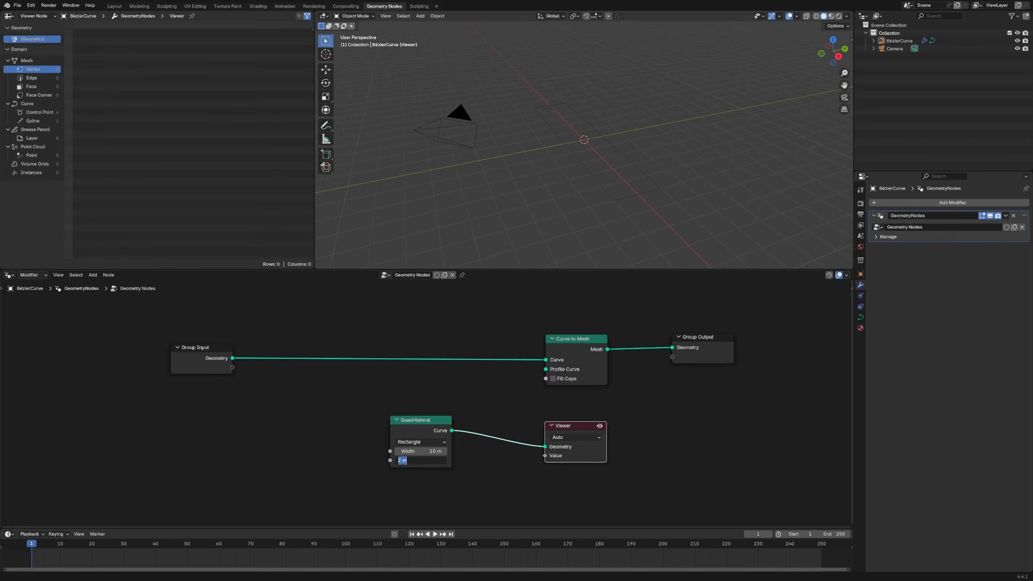
text(1.5)
key(Return)
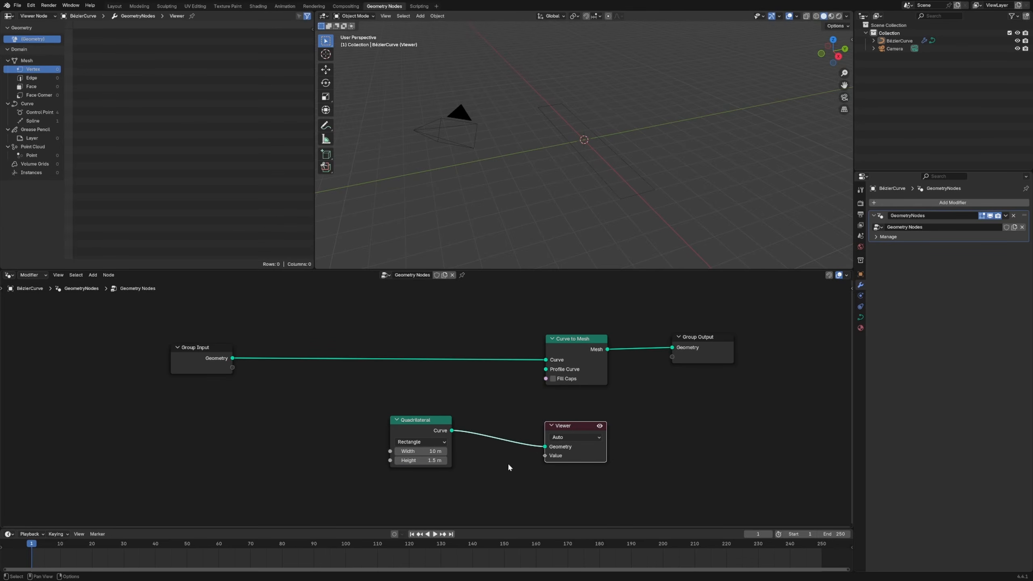
Size the quadrilateral to 8 m wide and 1 m high, and move the Quadrilateral and Viewer nodes apart
click(407, 460)
text(1)
key(Return)
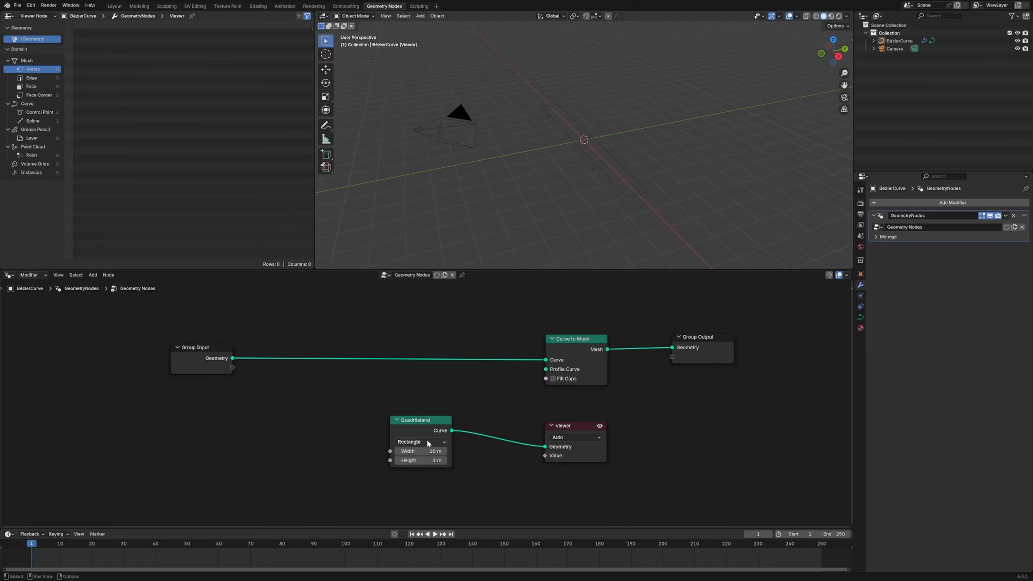
drag(427, 444, 310, 460)
drag(580, 433, 508, 439)
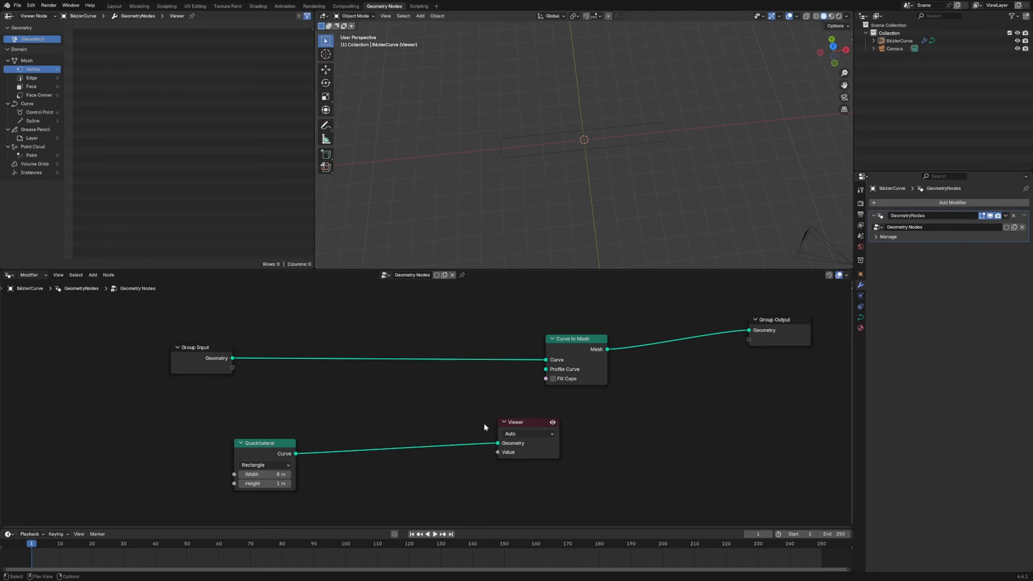
Add an unconnected Transform Geometry node below the Quadrilateral node and reposition the surrounding nodes to make room
key(shift+a)
text(trans)
key(Return)
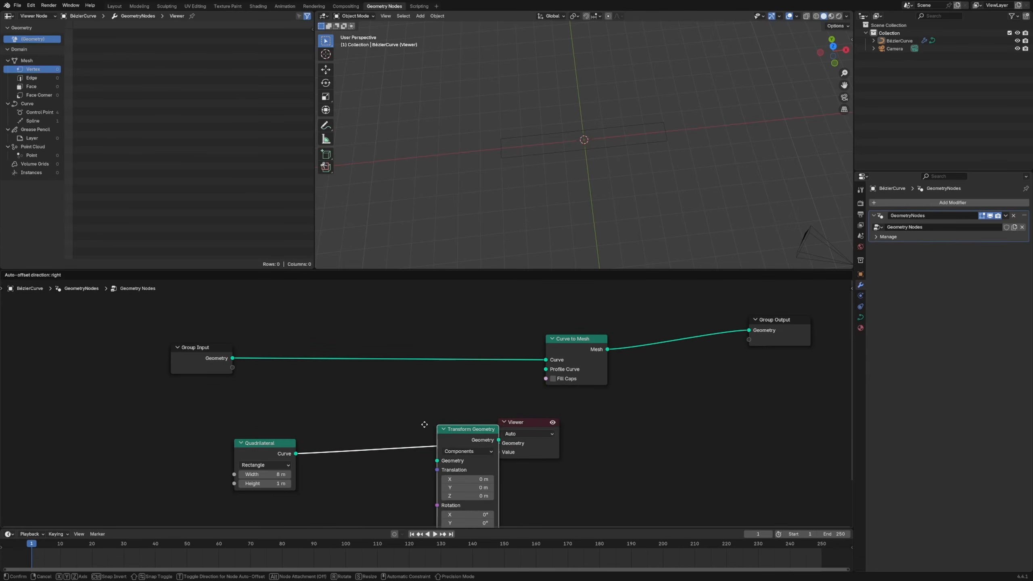
click(318, 480)
scroll(531, 333, up, 2)
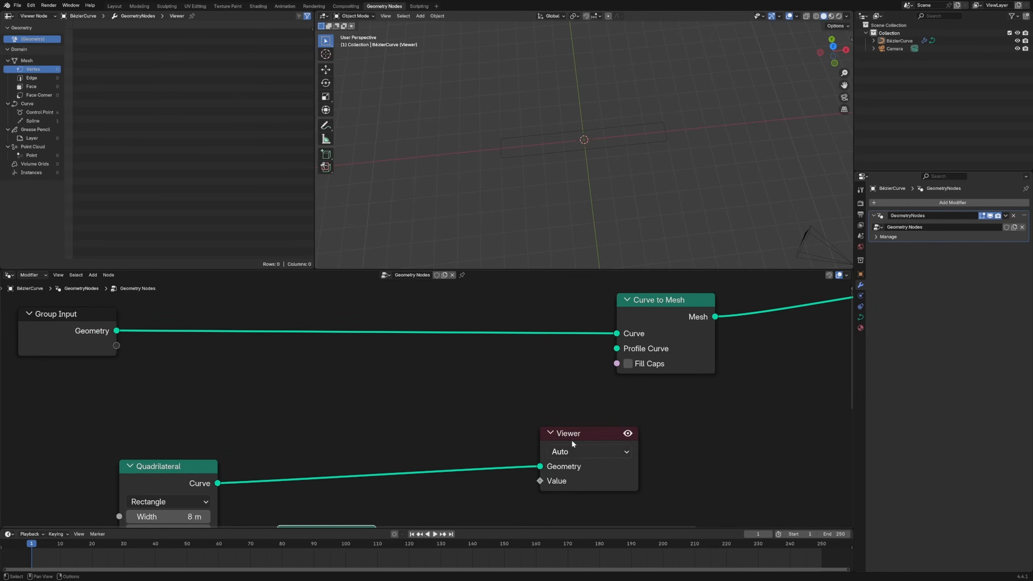
drag(571, 440, 610, 438)
drag(178, 481, 207, 429)
scroll(353, 396, down, 2)
middle_drag(499, 450, 469, 376)
drag(523, 348, 555, 344)
drag(306, 435, 224, 446)
Duplicate the Quadrilateral node and set the copy to 1 m wide and 2 m high
key(shift+d)
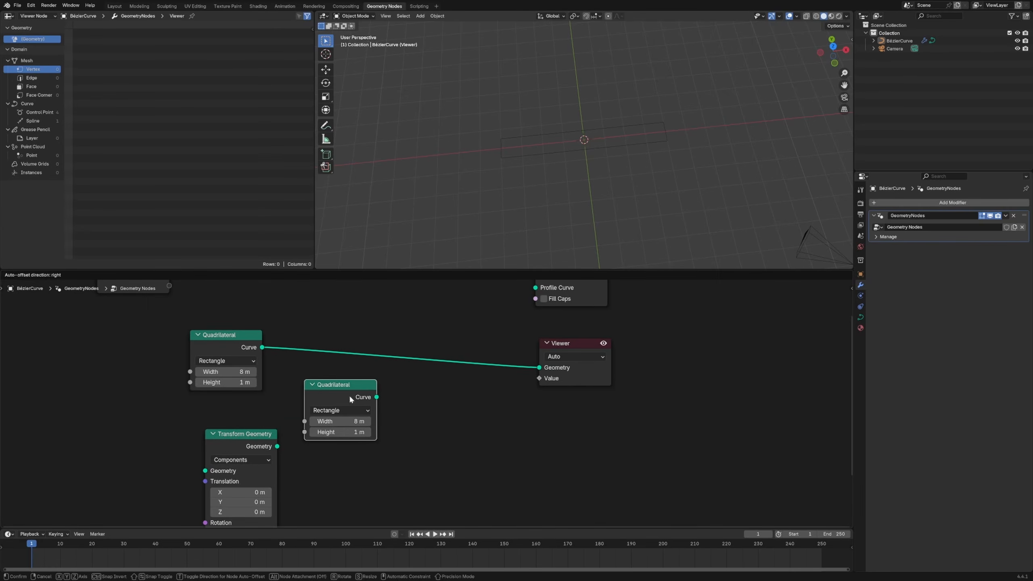
click(349, 394)
click(340, 421)
text(1)
key(Return)
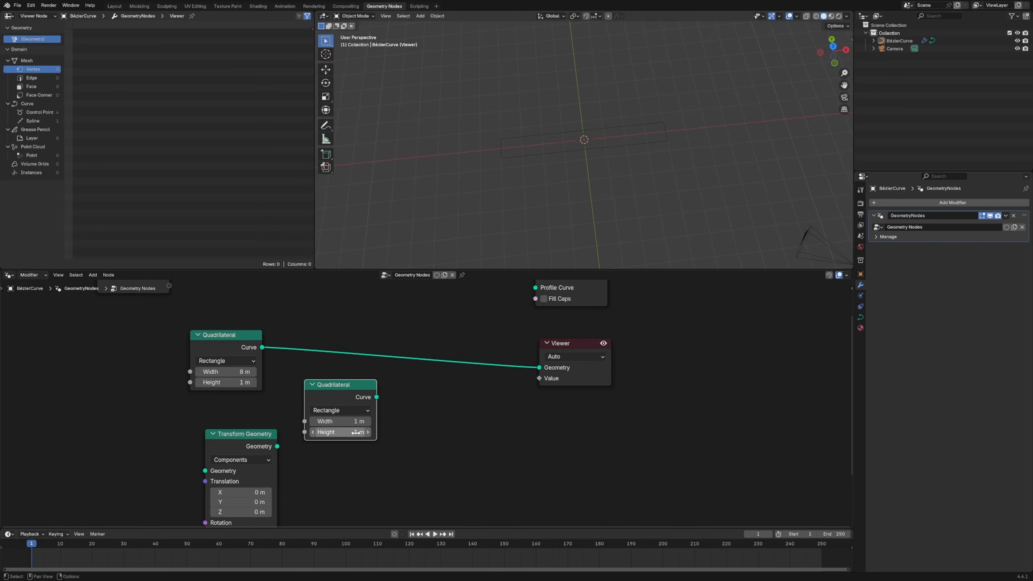
click(357, 432)
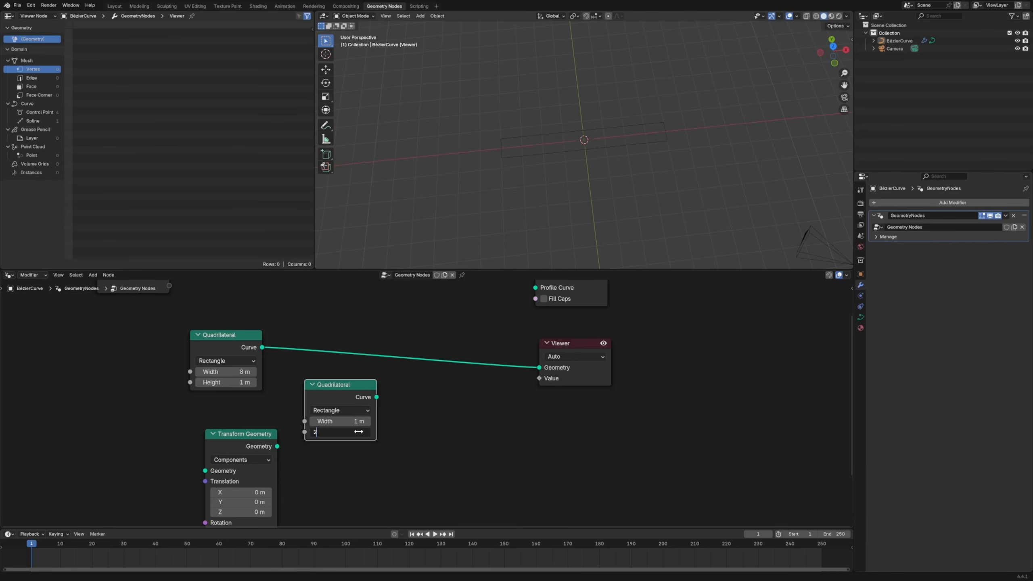
key(Return)
Feed the second quadrilateral through Transform Geometry and combine it with the first using a Join Geometry node placed before the Viewer
drag(271, 447, 470, 440)
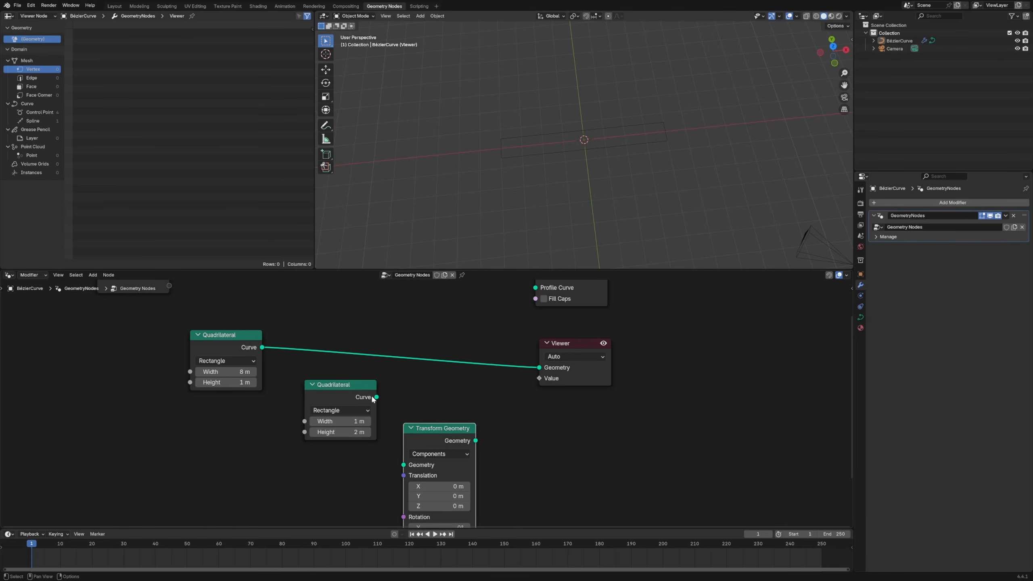
drag(377, 397, 403, 465)
key(shift+a)
text(join)
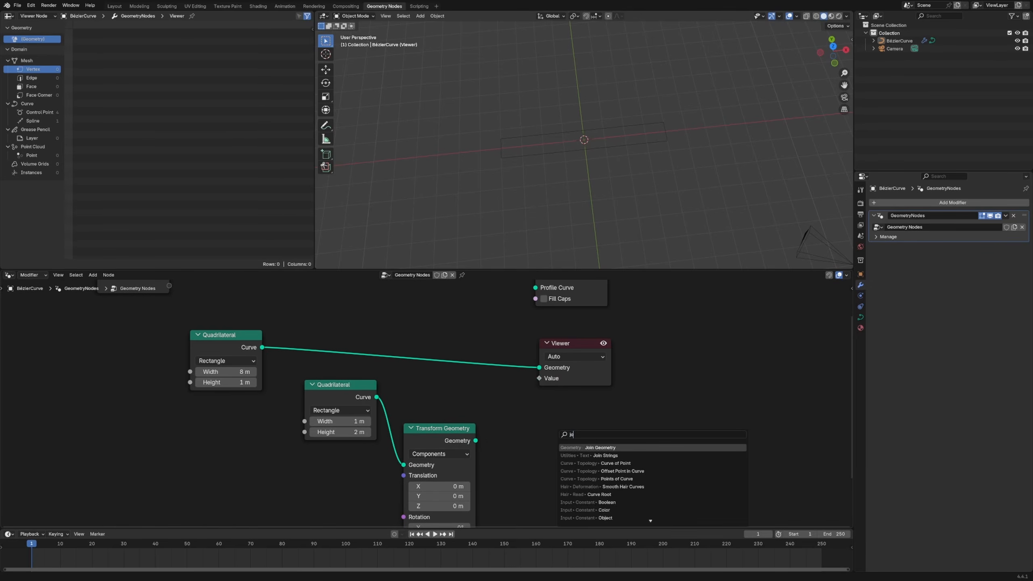
key(Return)
click(433, 343)
drag(475, 441, 436, 383)
drag(584, 372, 691, 355)
Translate the second quadrilateral to X -4.5 m and Y 0.5 m, tidying the positions of its connected nodes
drag(345, 393, 274, 438)
drag(432, 496, 459, 496)
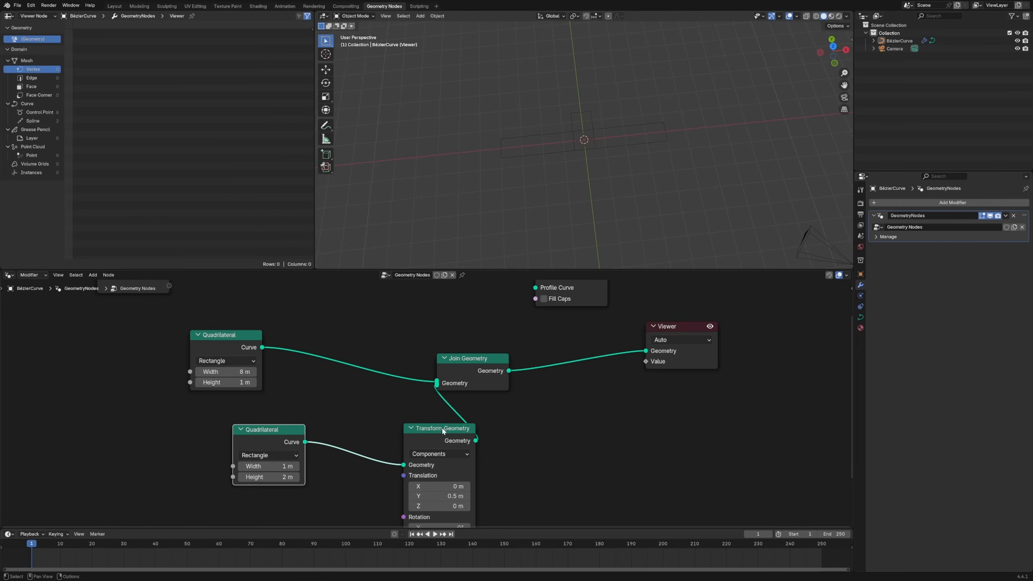
drag(441, 429, 408, 434)
drag(458, 364, 500, 354)
drag(417, 435, 415, 423)
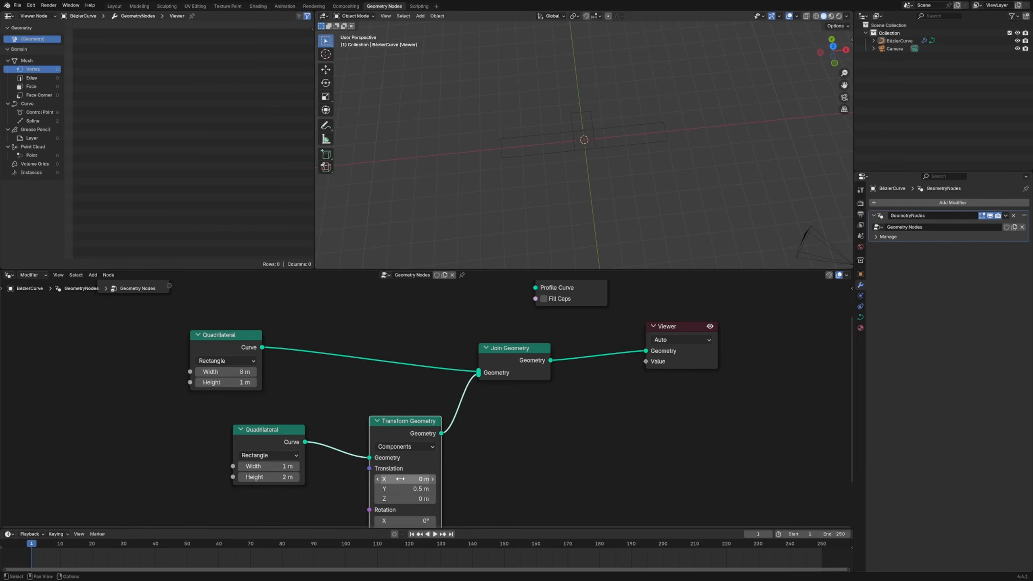
drag(401, 480, 363, 479)
drag(416, 434, 405, 424)
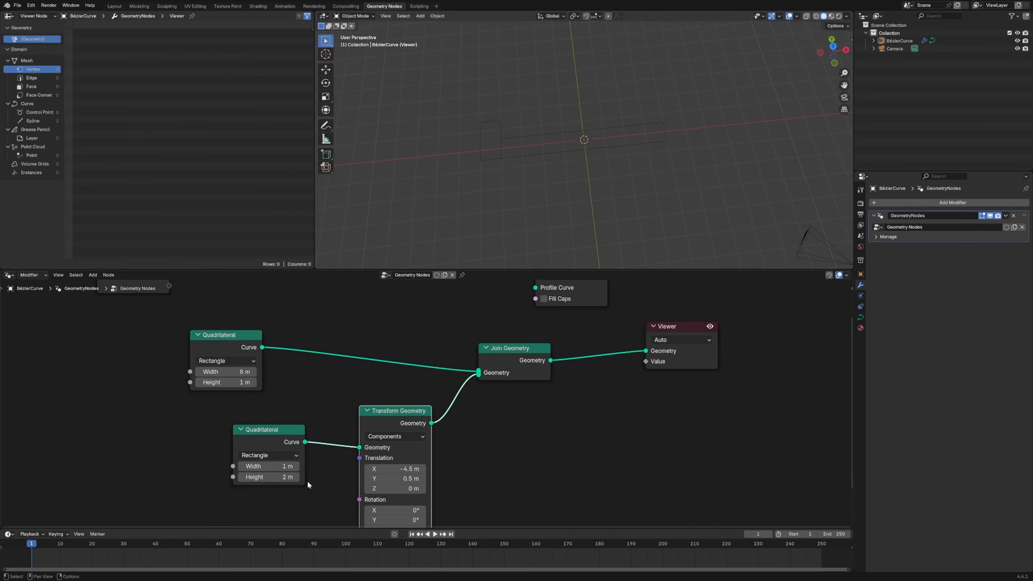
Try a height of 2.5 m for the second quadrilateral
click(269, 477)
text(2.5)
key(Return)
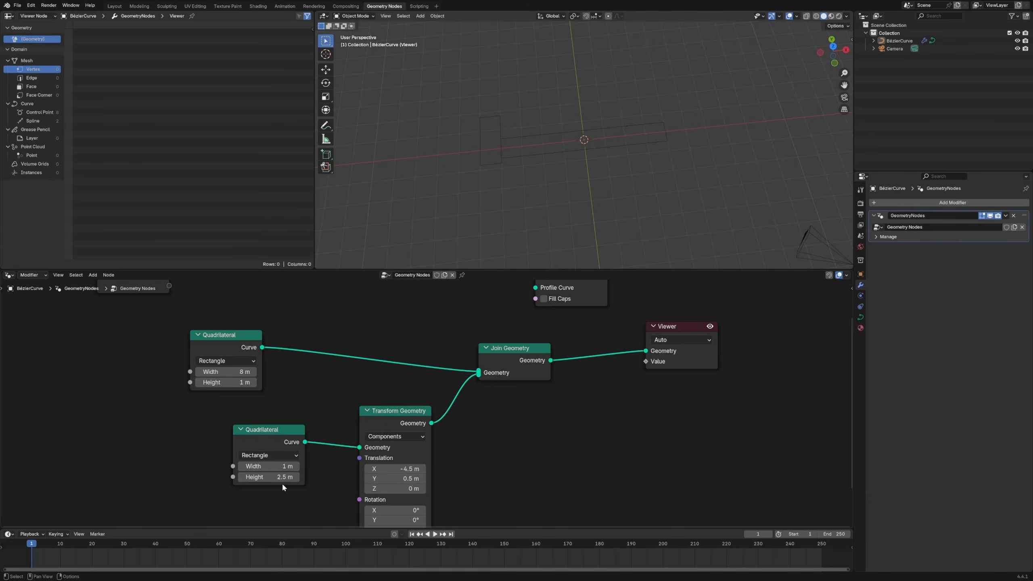
Set the second quadrilateral's height to 3 m
click(269, 477)
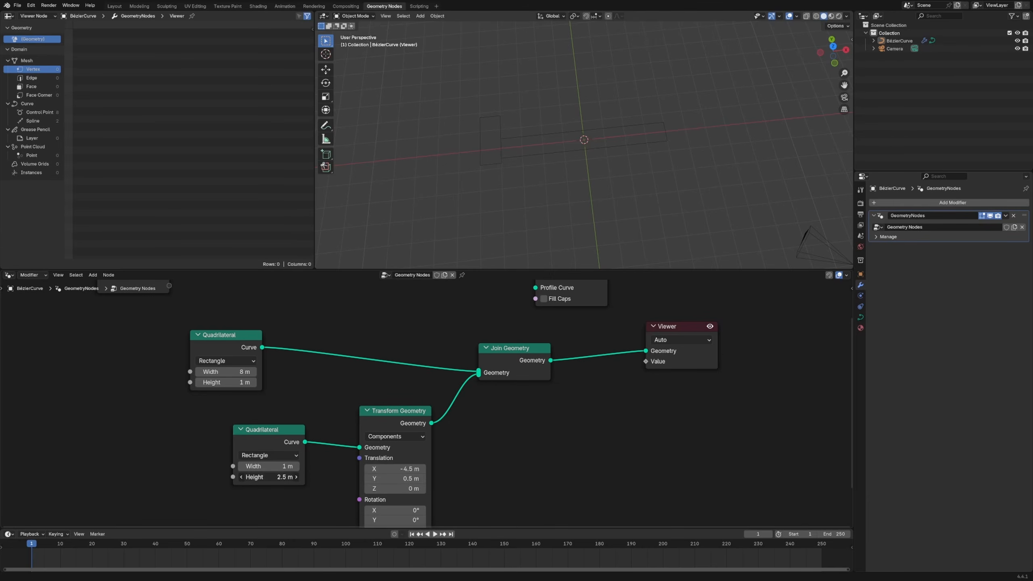
text(3)
key(Return)
Set the second quadrilateral's Y translation to 1 m
click(384, 479)
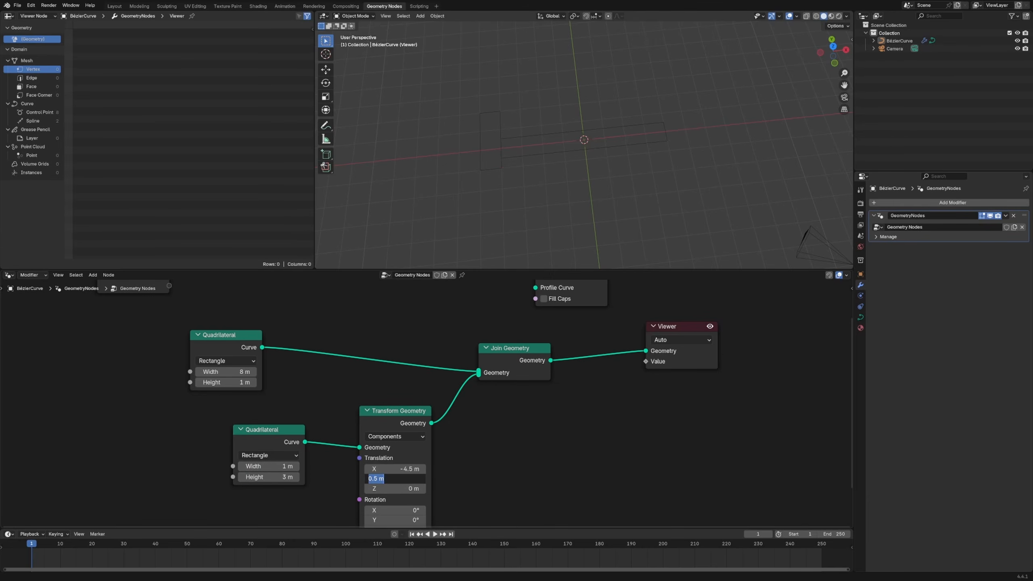
text(1)
key(Return)
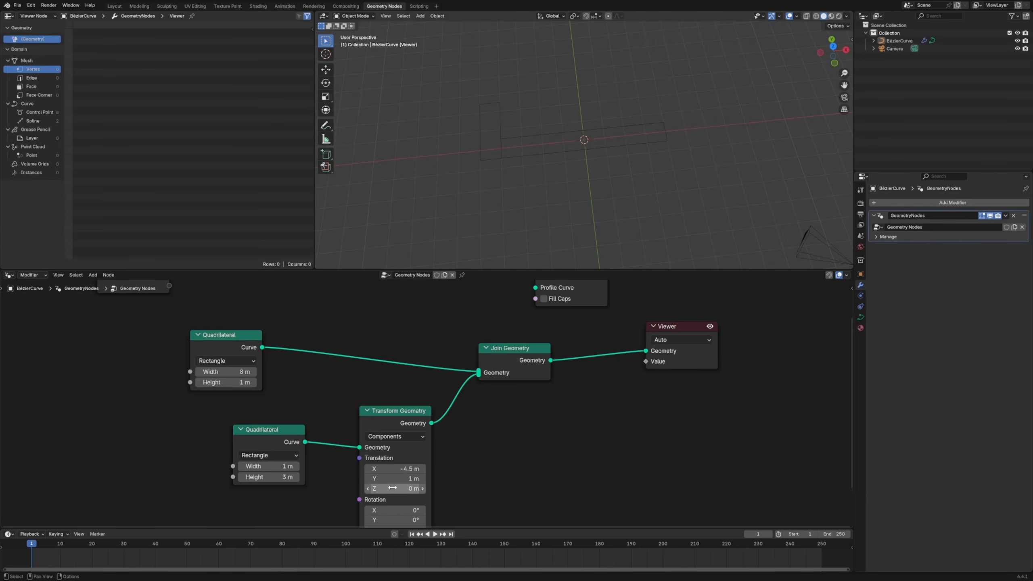
middle_drag(517, 134, 521, 313)
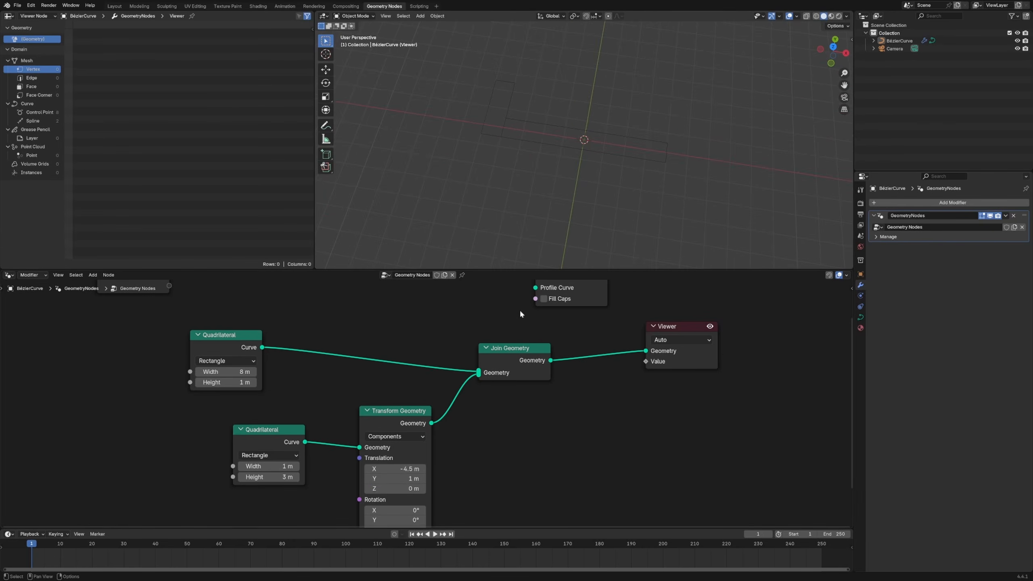
Duplicate the Transform Geometry node with its input link kept and connect the copy to Join Geometry
drag(687, 327, 711, 323)
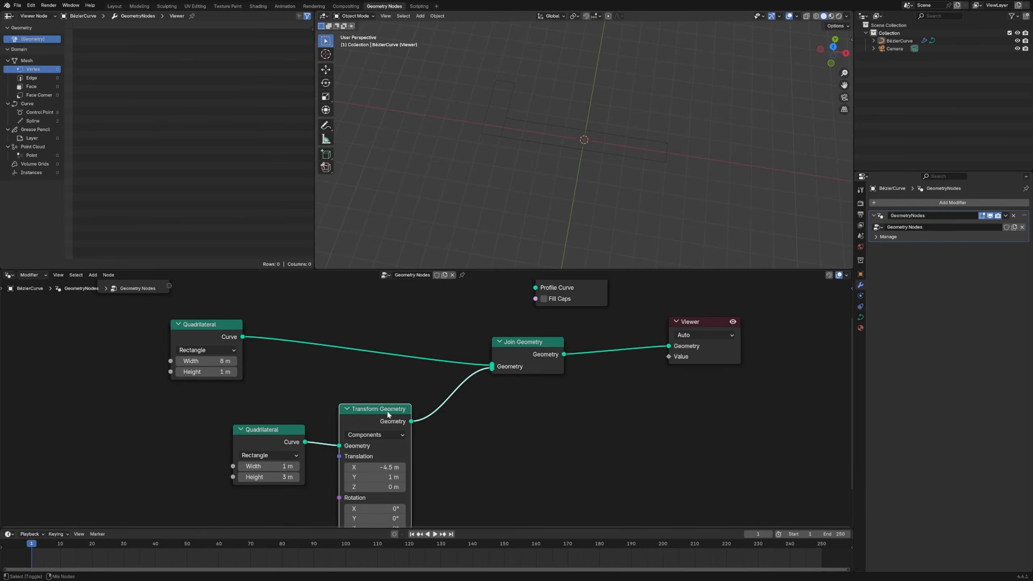
key(ctrl+shift+d)
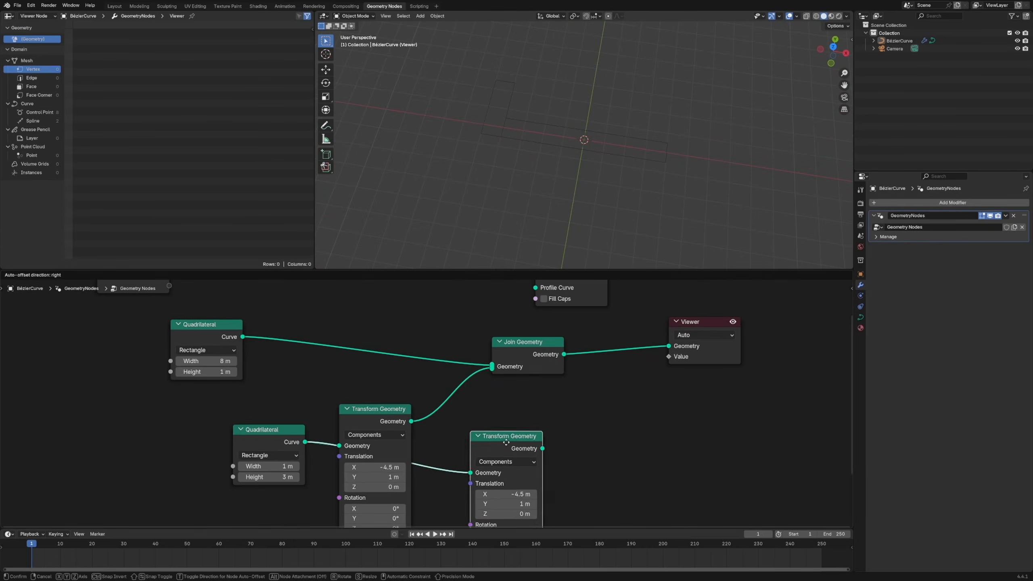
click(485, 448)
drag(509, 457, 493, 368)
Set the duplicated Transform Geometry node's X translation to 4.5 m
double_click(471, 503)
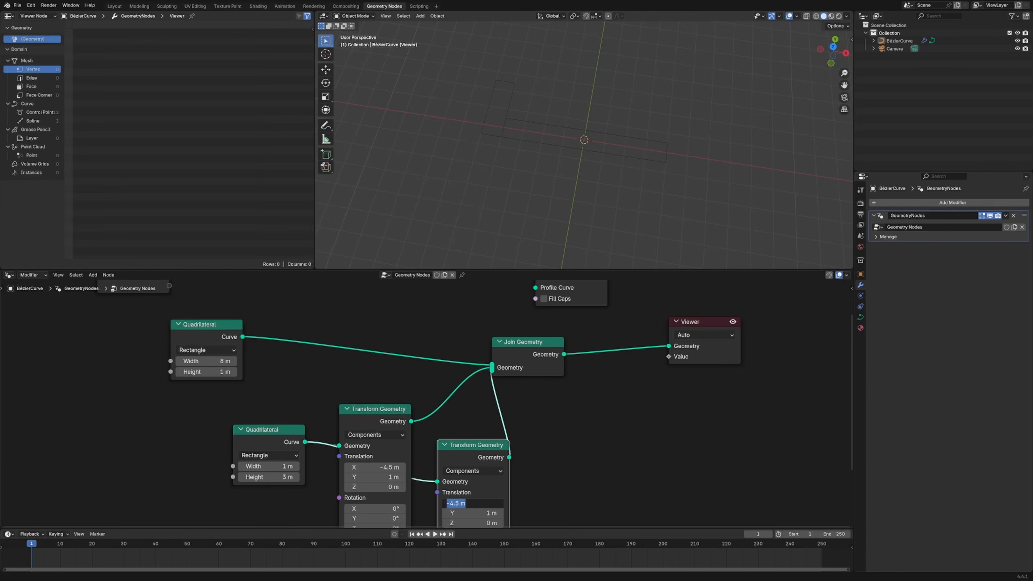
text(4.5)
key(Return)
Connect the Join Geometry output to the Profile Curve of Curve to Mesh and delete the Viewer node
scroll(588, 477, down, 4)
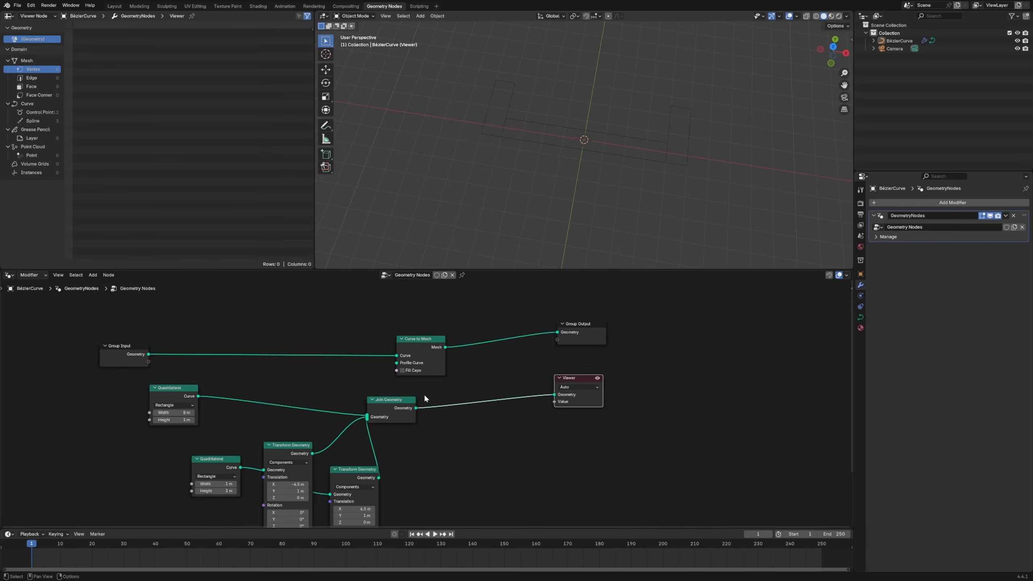
drag(415, 407, 397, 363)
click(598, 377)
click(574, 379)
key(x)
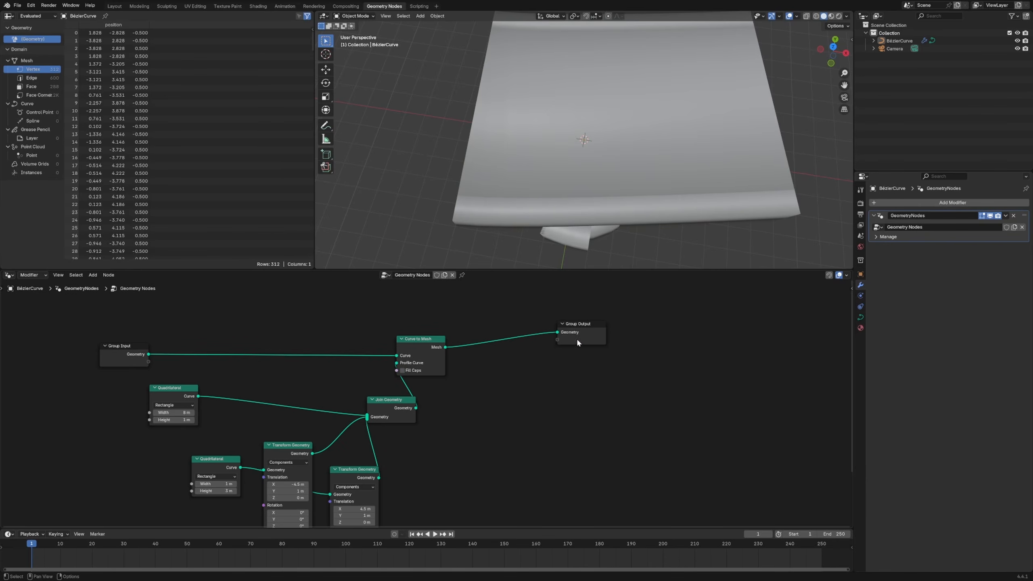
Space out the Group Output and Curve to Mesh nodes and inspect the swept mesh from the side
drag(576, 337, 700, 321)
drag(434, 341, 531, 326)
middle_drag(570, 252, 612, 165)
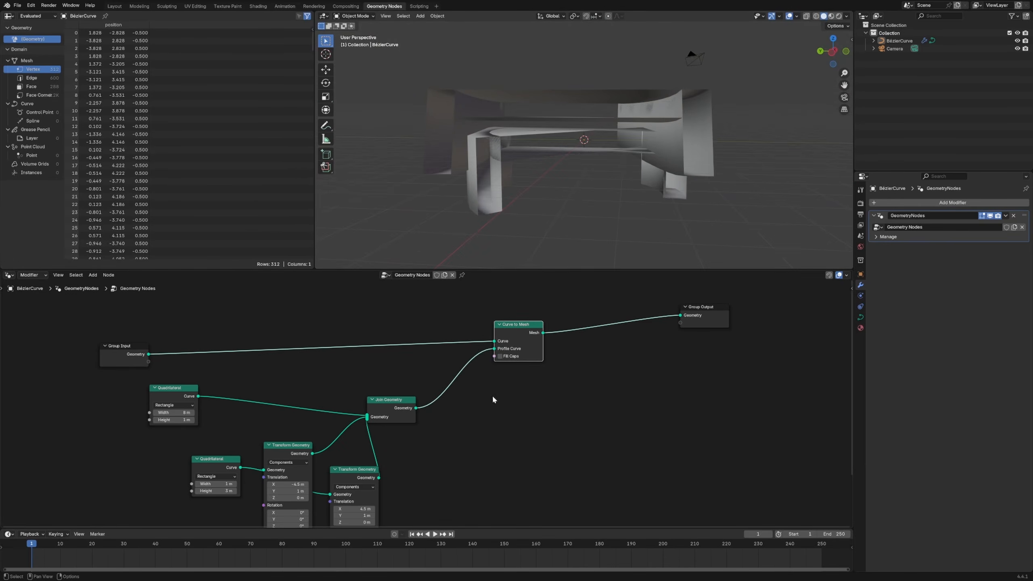
drag(516, 325, 557, 321)
middle_drag(577, 195, 722, 71)
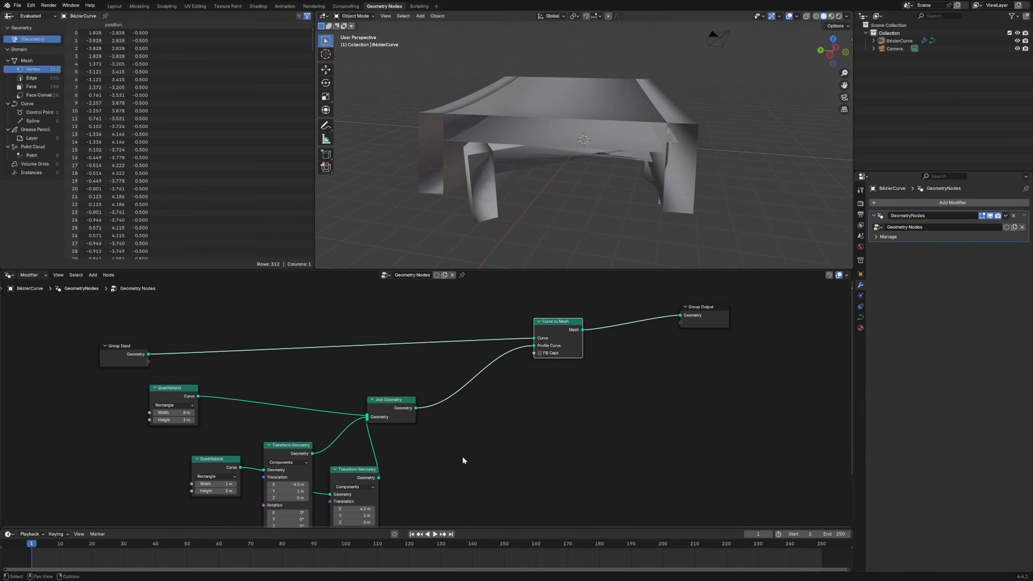
Set the Y translation of both Transform Geometry nodes to -1 m
middle_drag(408, 507, 468, 446)
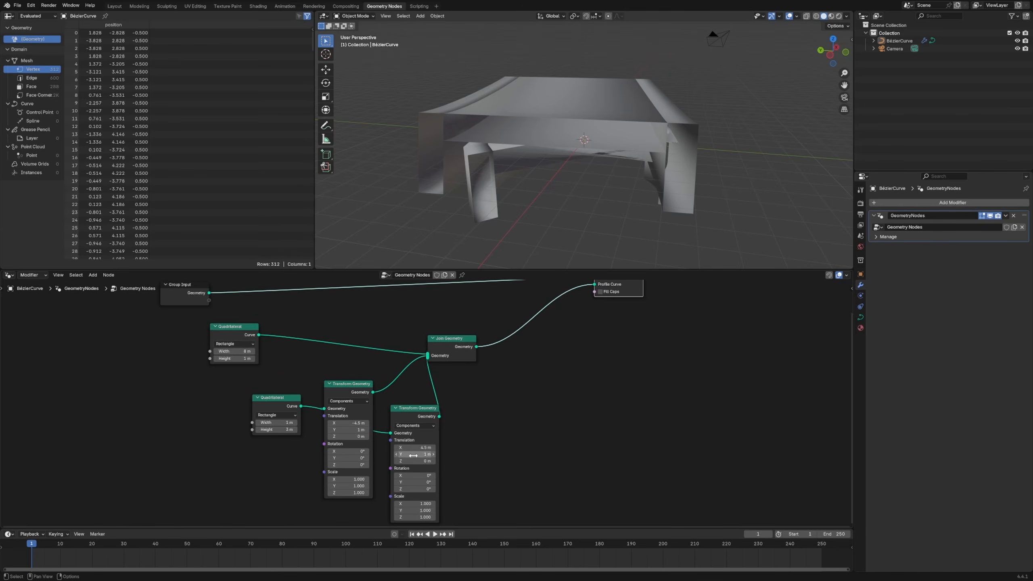
ctrl+shift+click(425, 419)
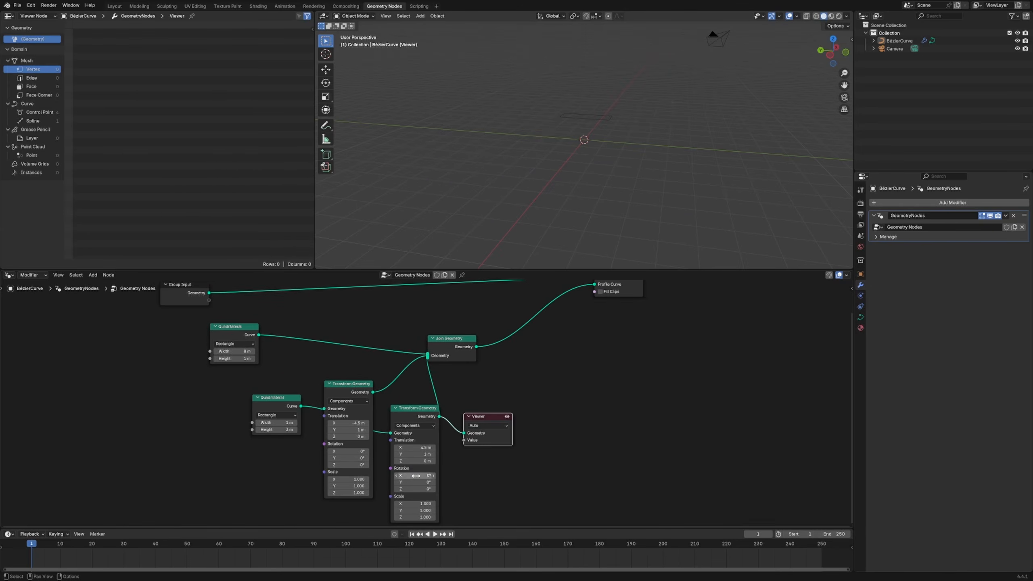
click(382, 473)
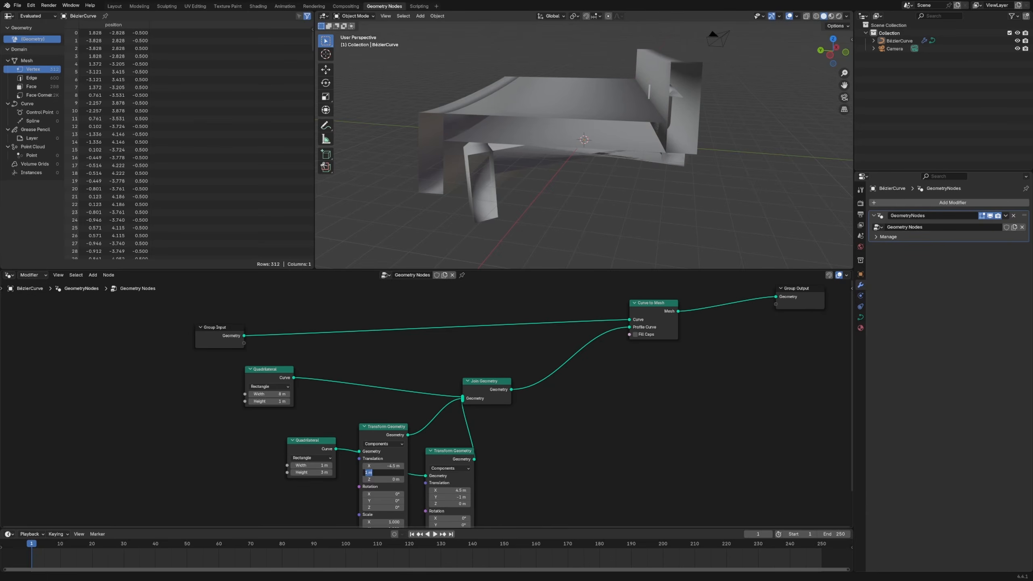
text(-1)
key(Return)
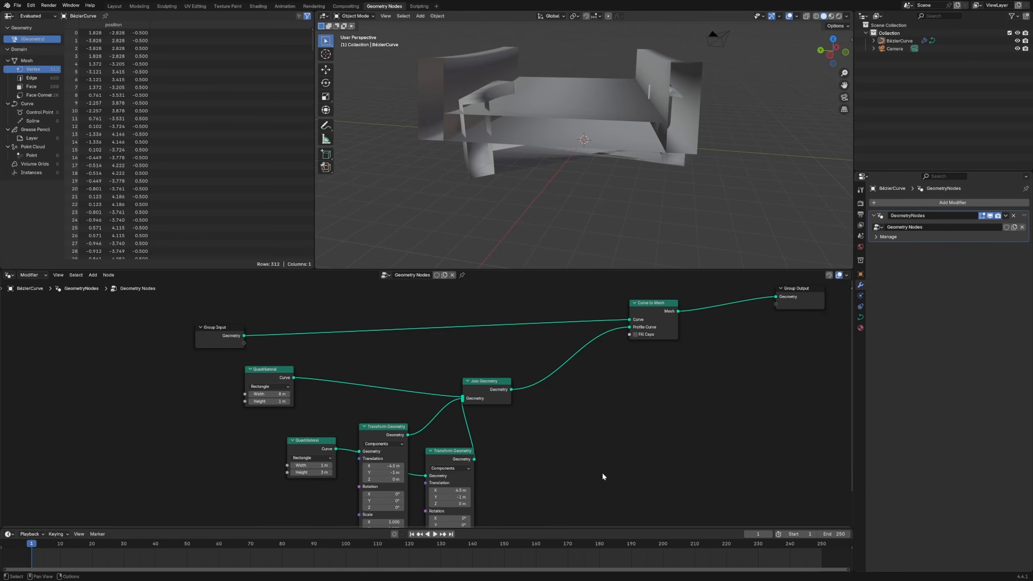
Insert a Set Shade Smooth node between Curve to Mesh and Group Output with Shade Smooth turned off
middle_drag(793, 307, 560, 380)
drag(562, 369, 603, 366)
click(538, 456)
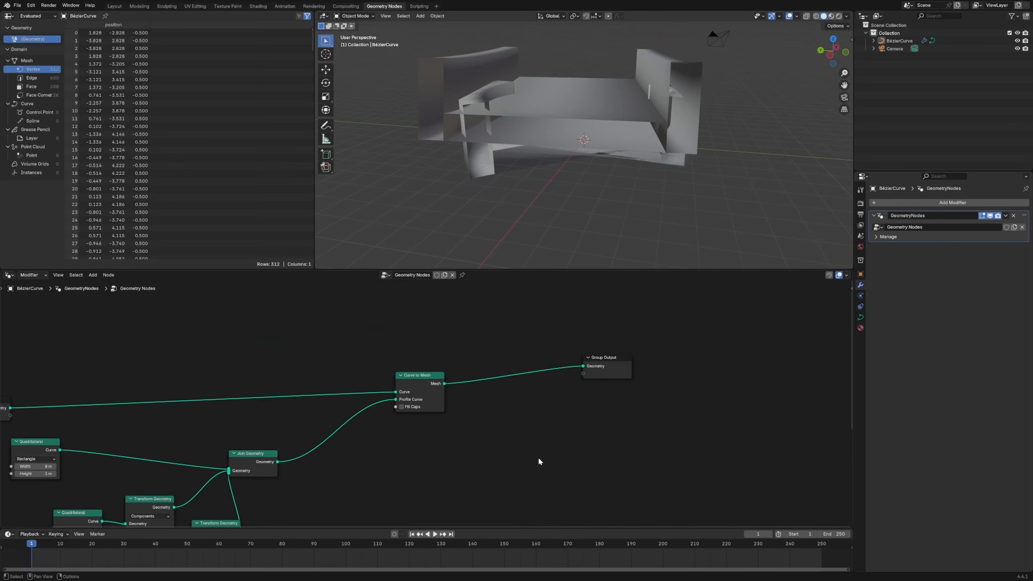
key(shift+a)
mouse_move(538, 461)
text(set shade)
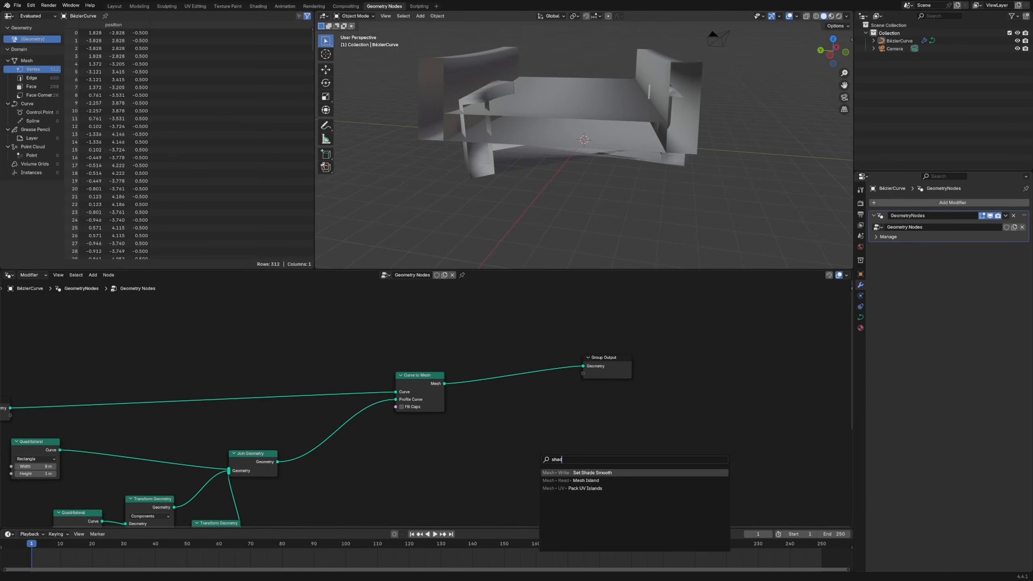
key(Return)
click(484, 335)
click(494, 392)
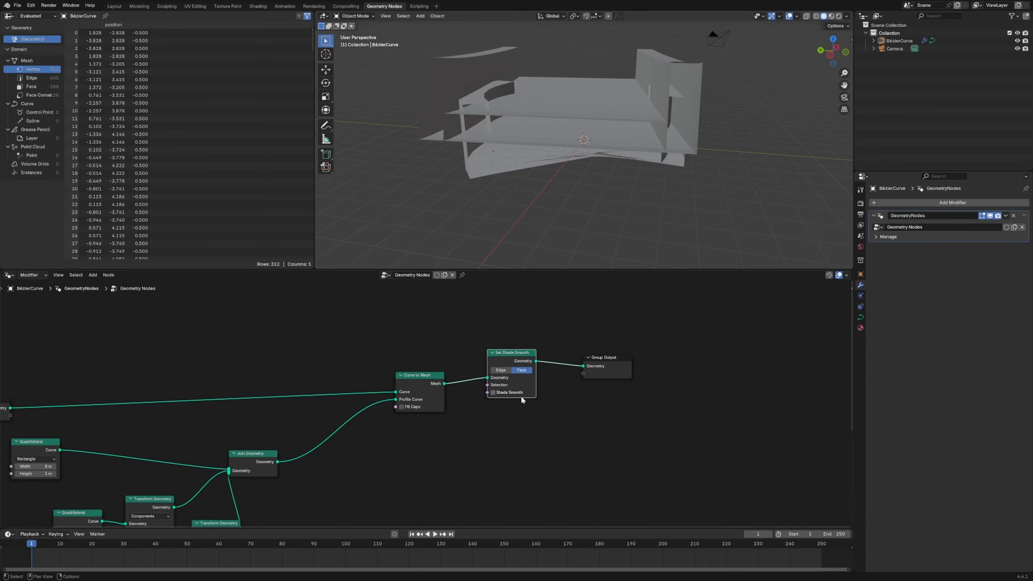
Space out the Group Output and Set Shade Smooth nodes and enable Fill Caps on Curve to Mesh
drag(616, 370, 721, 368)
drag(501, 364, 565, 391)
middle_drag(581, 122, 542, 208)
scroll(516, 394, down, 2)
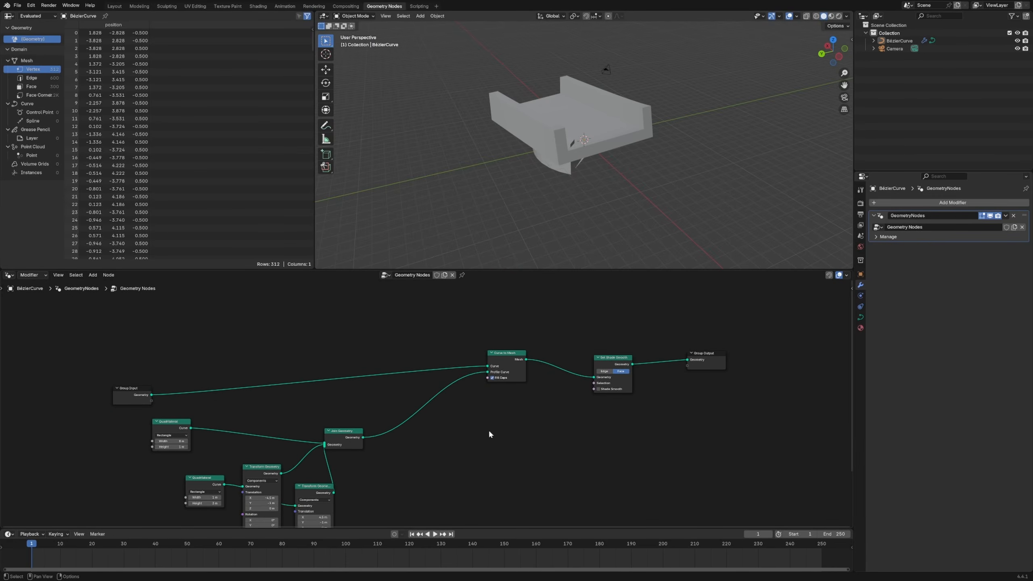
Insert a Set Curve Radius node between Group Input and the Curve input of Curve to Mesh
key(shift+a)
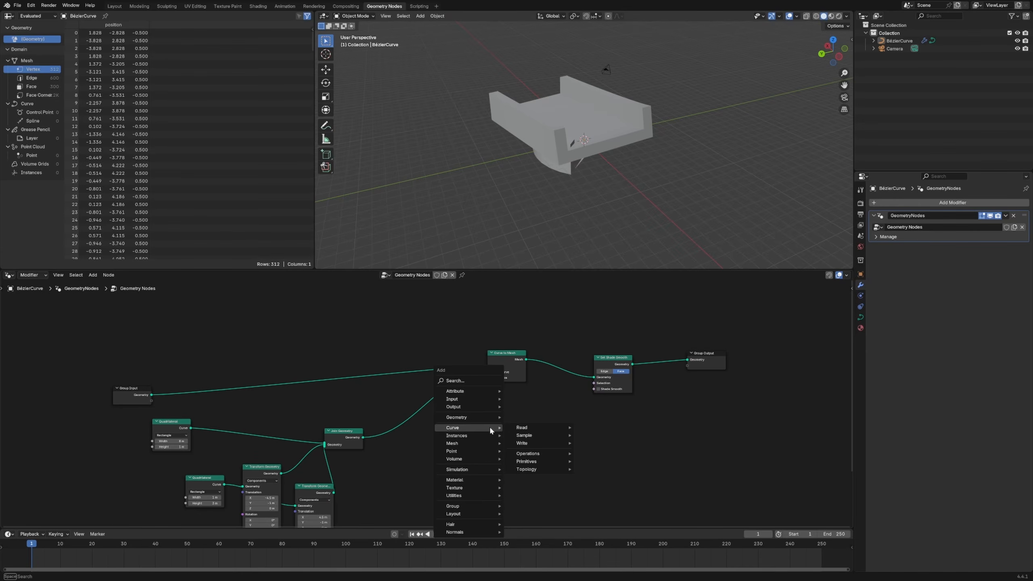
text(curve ra)
key(Return)
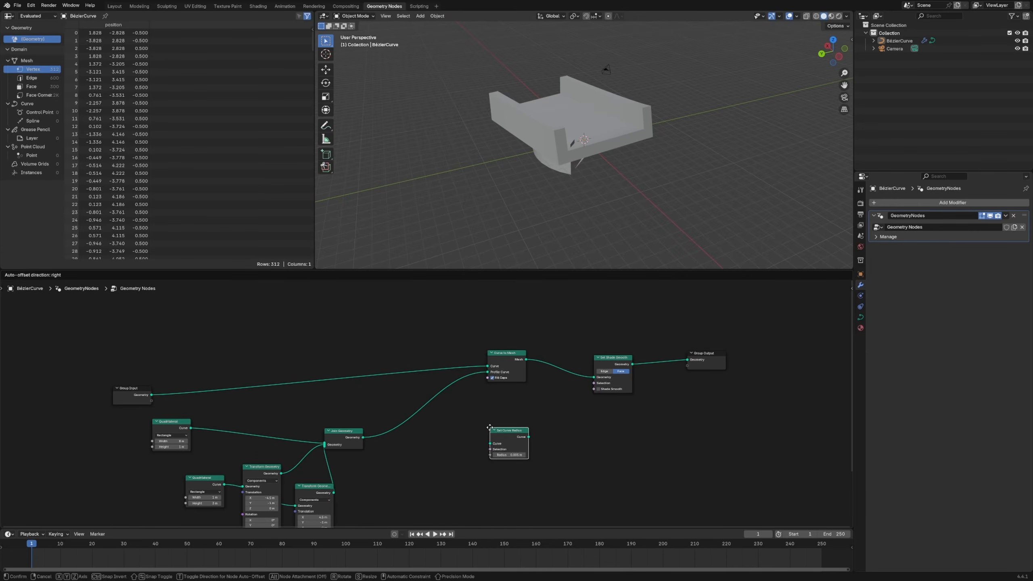
click(415, 356)
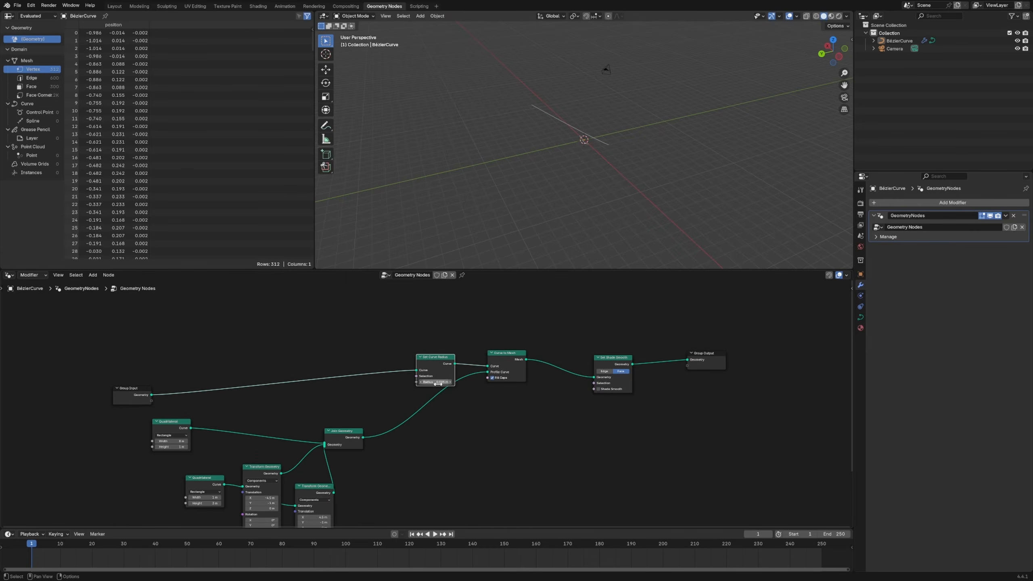
Set the curve radius to 0.2 m and view the resized mesh from above
click(437, 382)
text(.2)
key(Return)
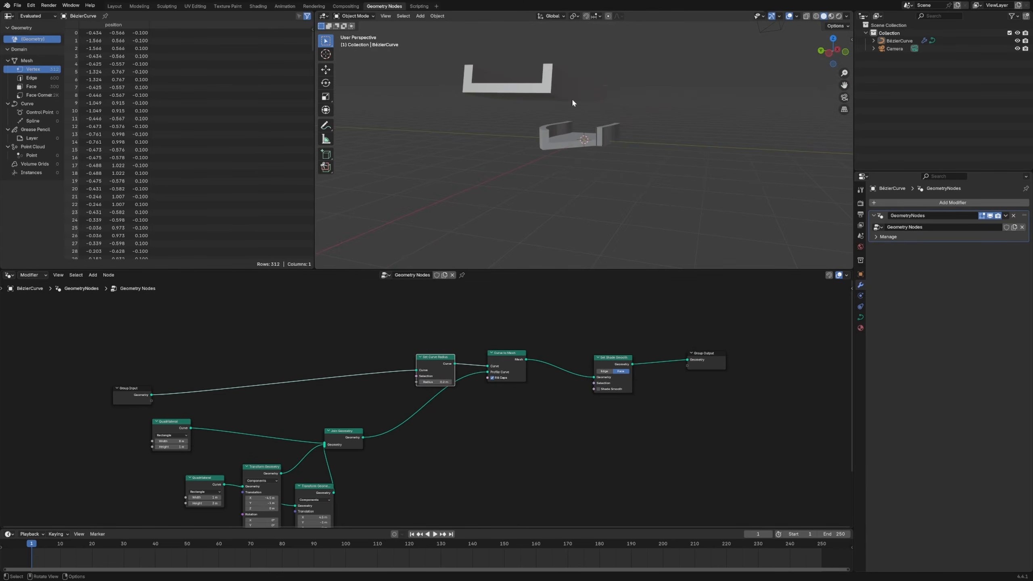
middle_drag(572, 100, 557, 125)
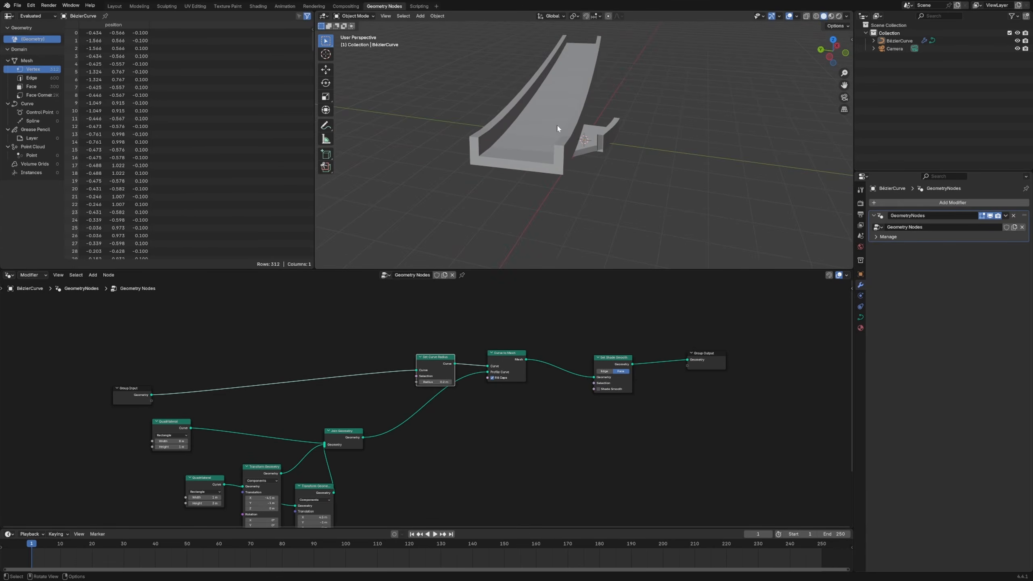
Rearrange the Quadrilateral, Transform Geometry and Join Geometry nodes into a clearer layout
scroll(560, 373, down, 2)
drag(367, 429, 376, 441)
drag(255, 419, 287, 416)
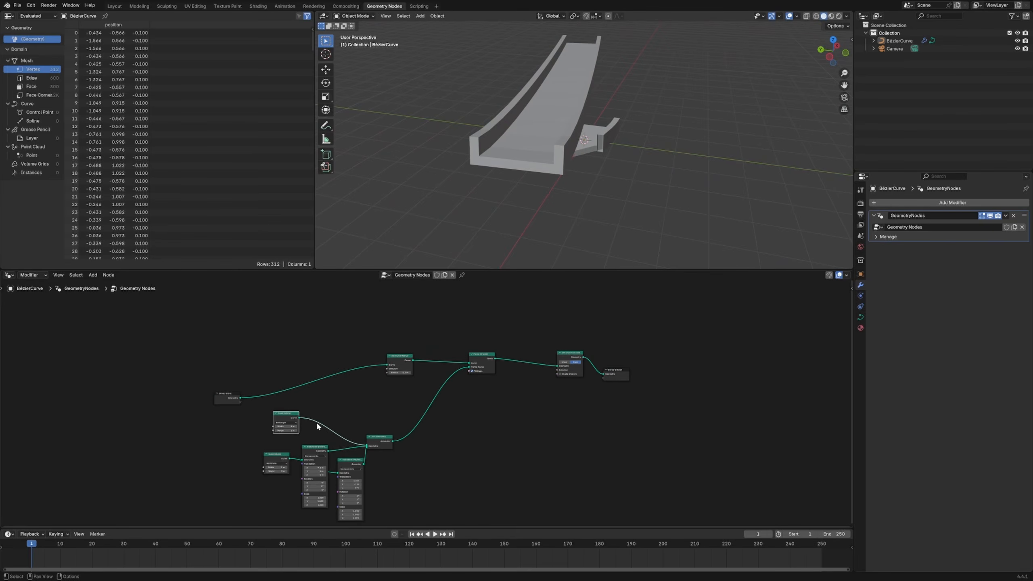
drag(383, 438, 394, 438)
drag(351, 465, 405, 477)
drag(316, 447, 409, 402)
drag(294, 413, 309, 406)
Add a mesh cube and move it along Y to -6 m, beside the swept mesh
middle_drag(545, 128, 598, 165)
key(shift+a)
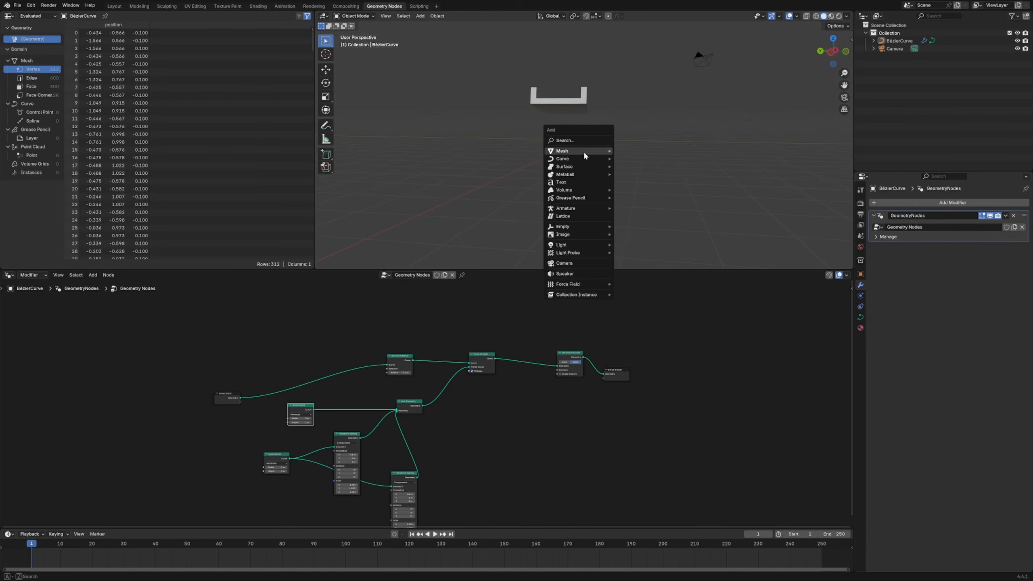
mouse_move(584, 151)
click(620, 162)
key(g)
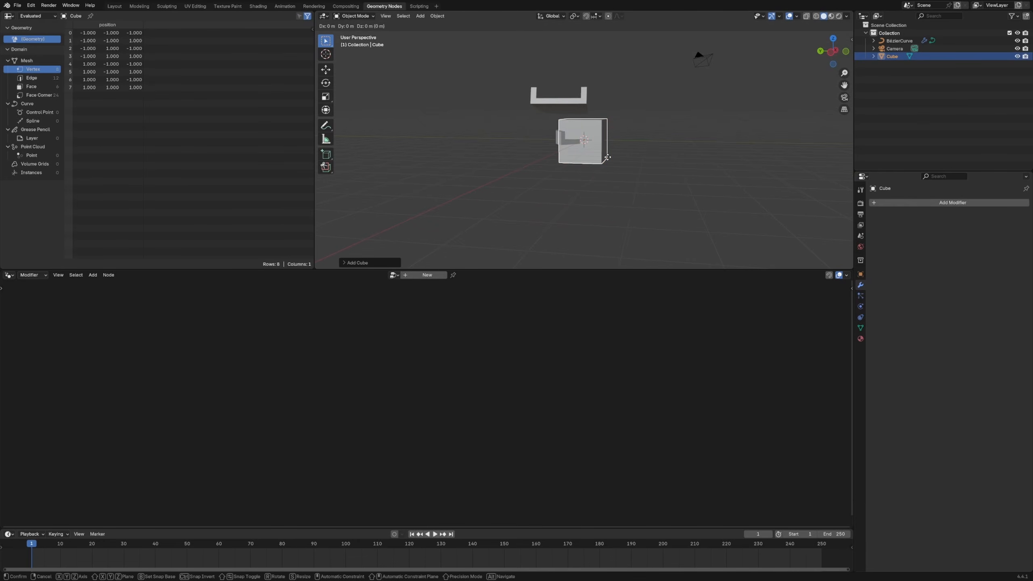
key(y)
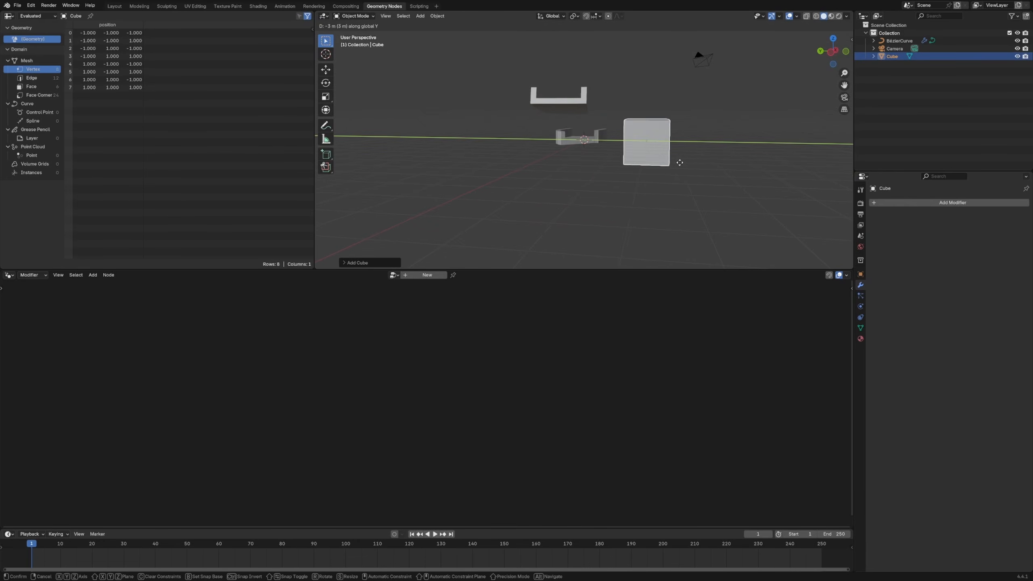
click(726, 152)
Switch to the Layout workspace and frame the cube from the side
key(KP_Decimal)
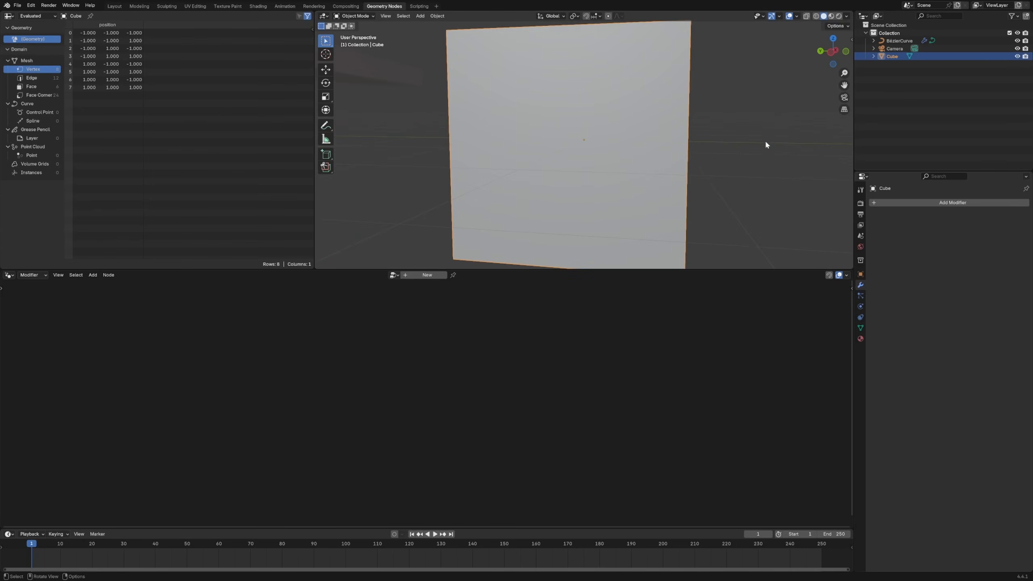
scroll(650, 147, down, 4)
middle_drag(597, 185, 602, 166)
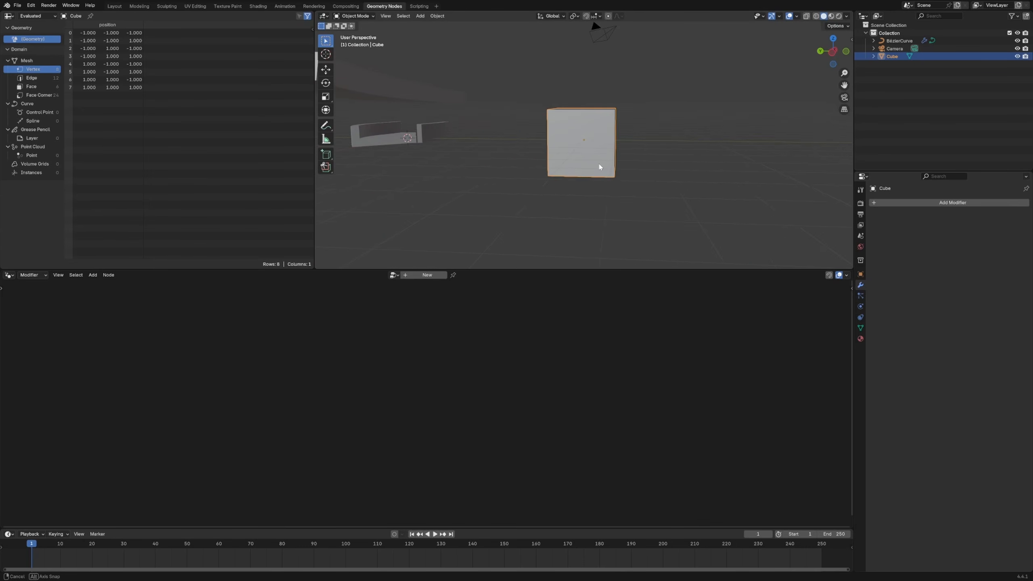
click(114, 6)
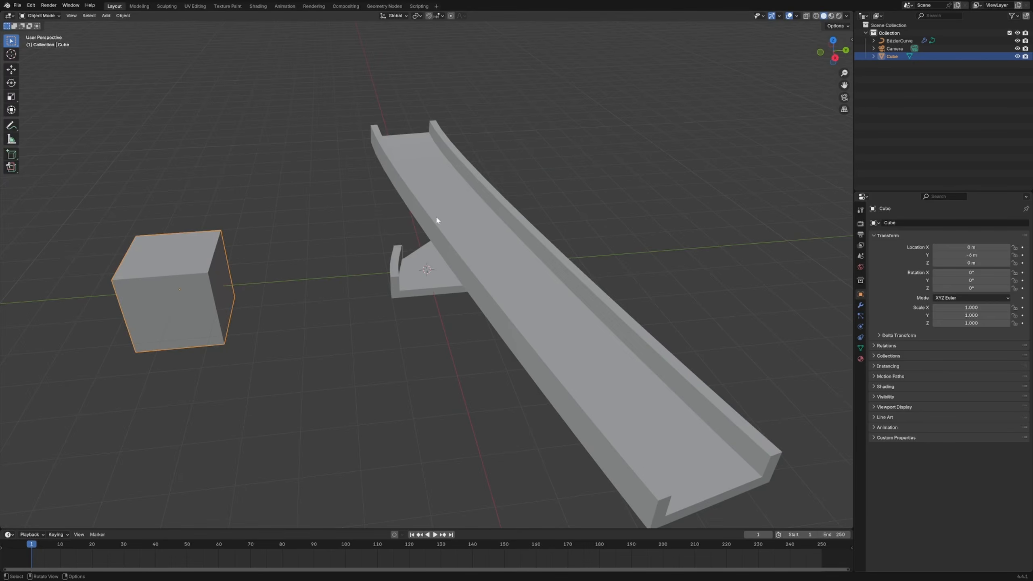
key(KP_Decimal)
scroll(305, 276, down, 6)
middle_drag(305, 276, 337, 263)
Sketch a freehand annotation outline over and beside the cube
mouse_move(415, 106)
mouse_down()
mouse_move(412, 149)
mouse_move(460, 320)
mouse_up()
drag(512, 258, 539, 132)
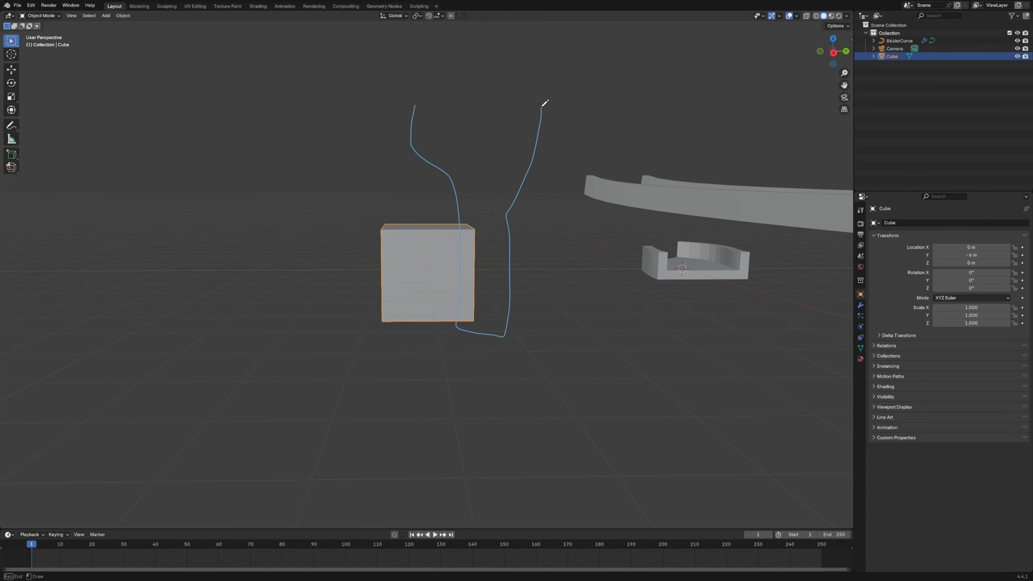
drag(520, 188, 563, 116)
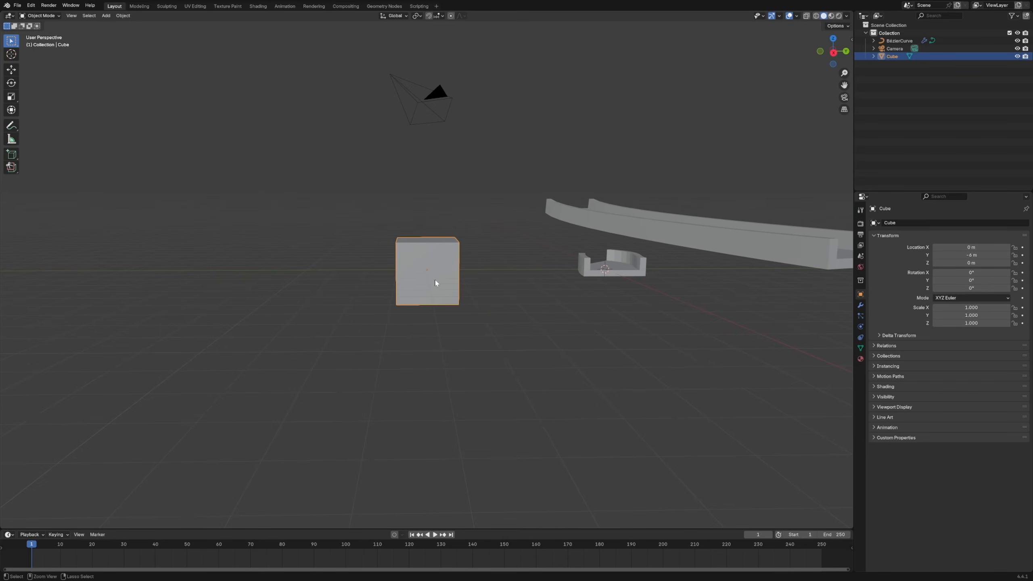
Apply level 2 subdivision to the cube and raise its top face about 3.8 m along Z
key(ctrl+2)
key(Tab)
click(443, 238)
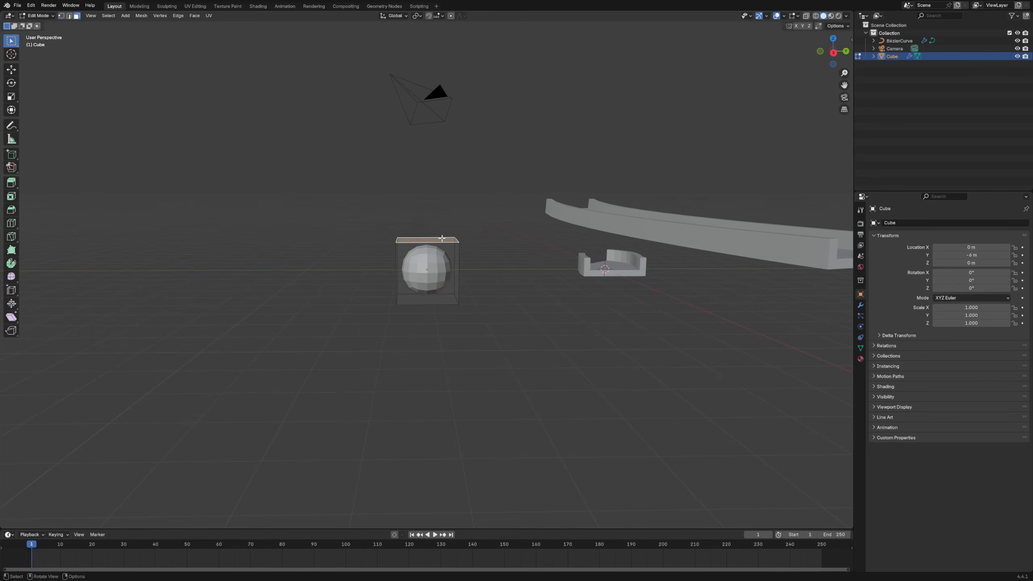
key(g)
key(z)
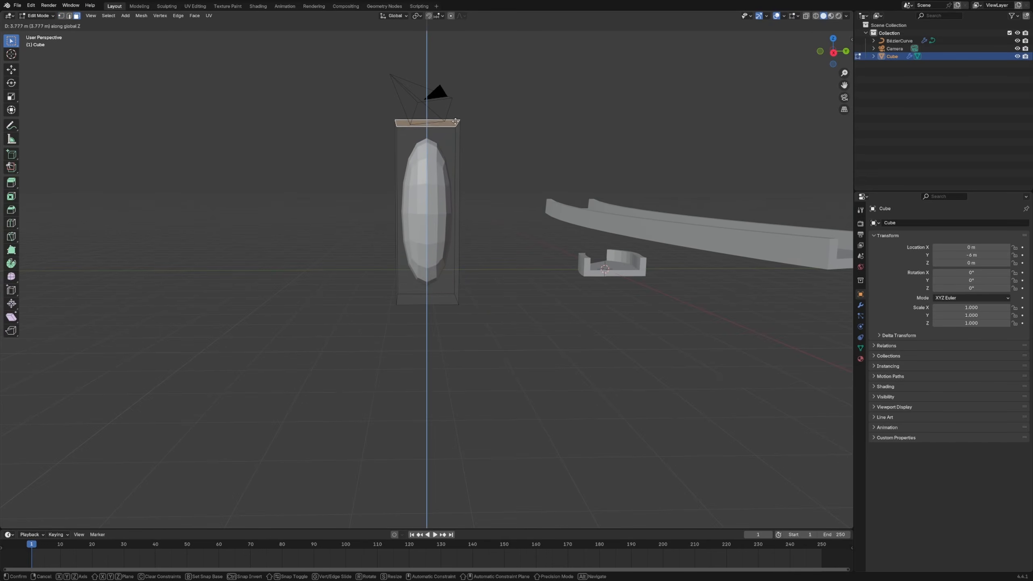
click(455, 121)
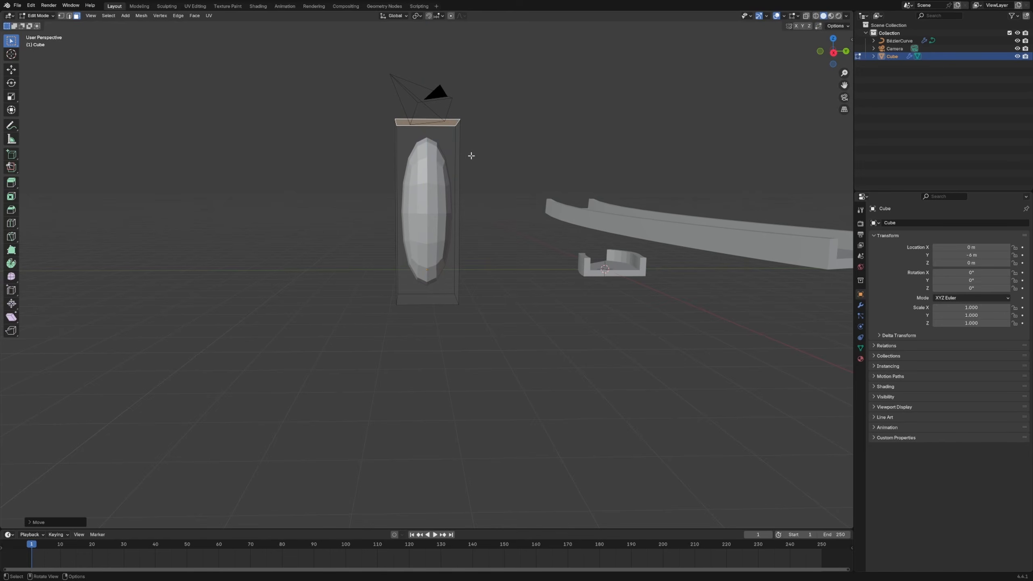
Scale the mesh's top face along Y by about 2.01
key(s)
key(x)
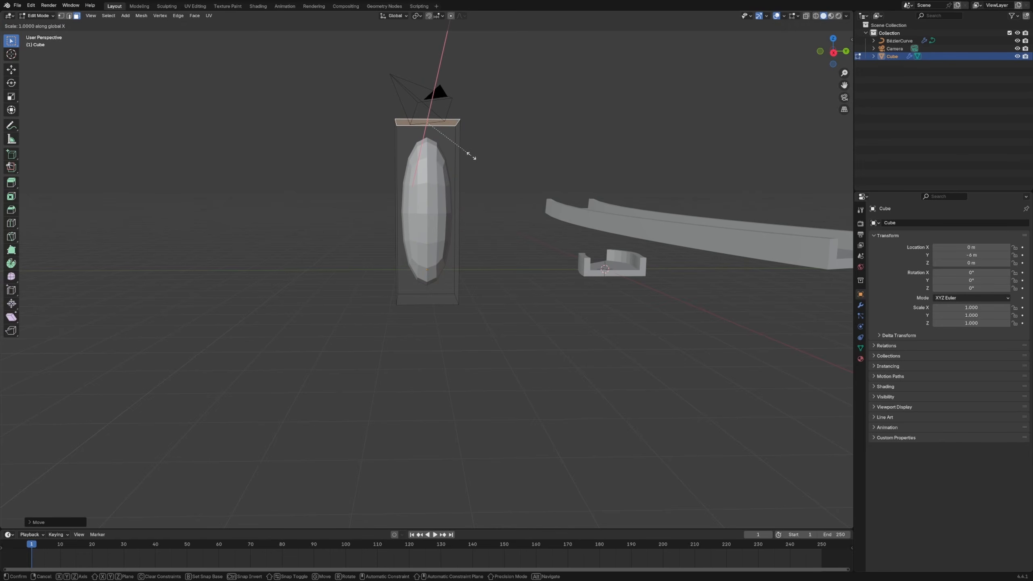
key(y)
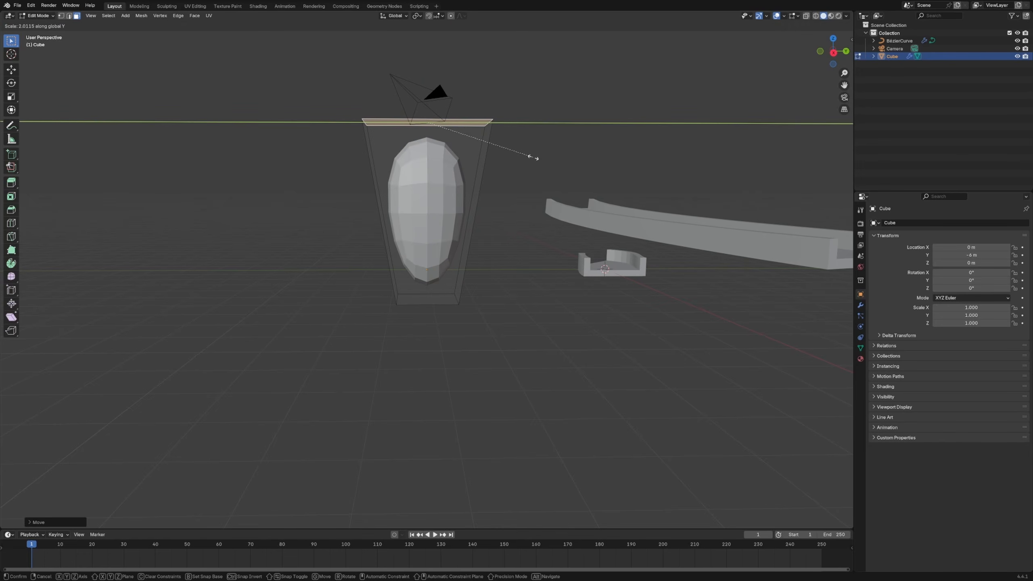
click(533, 157)
Add a horizontal loop cut just below the top face and scale it along Y to about 0.41 to form a narrow neck
key(ctrl+r)
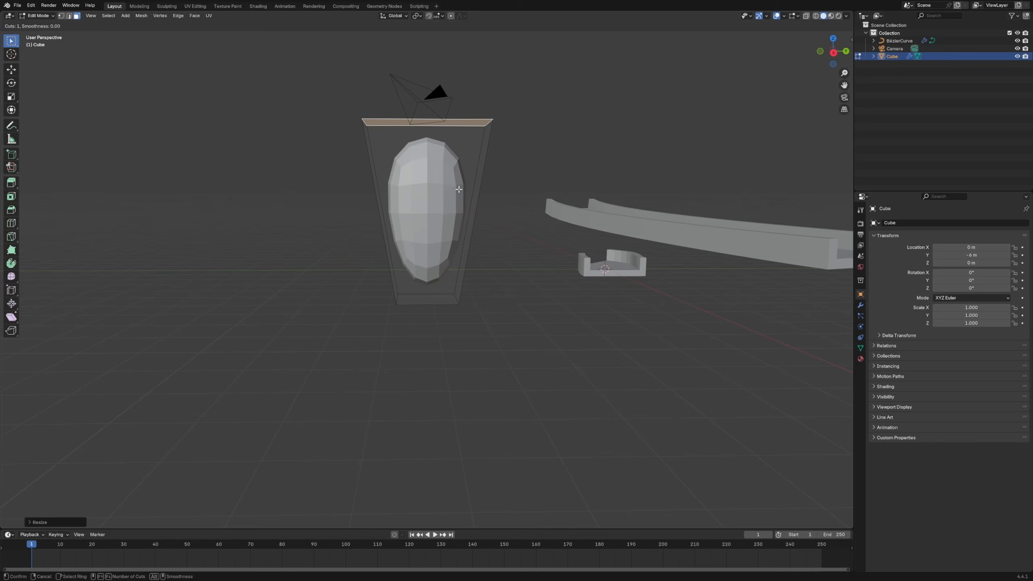
click(487, 217)
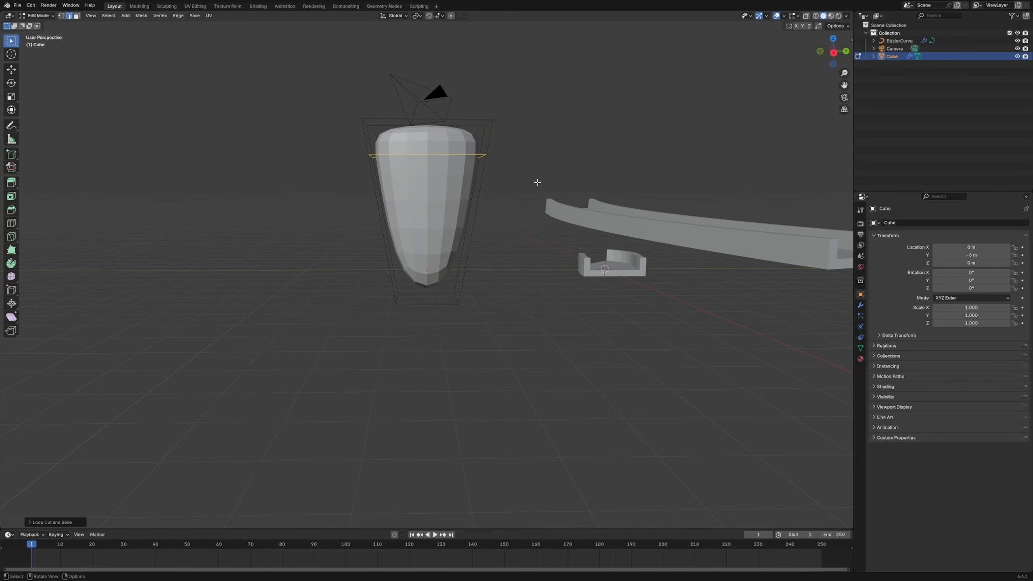
key(s)
key(y)
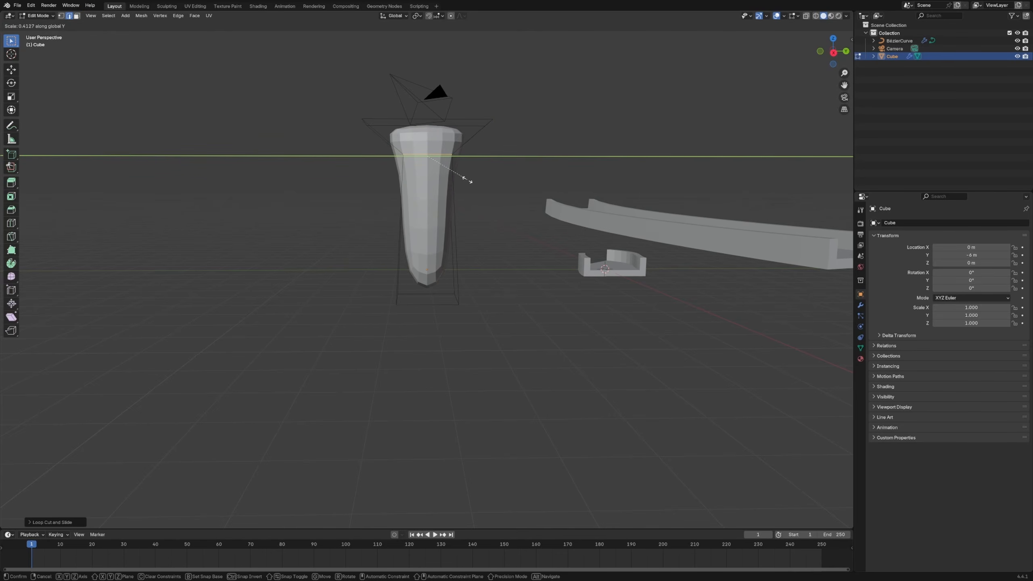
click(467, 180)
Add a loop cut between the neck and the top, slide it close to the top, and scale it along Y by about 1.17
middle_drag(482, 176, 447, 161)
key(ctrl+r)
click(455, 157)
click(457, 152)
key(s)
key(y)
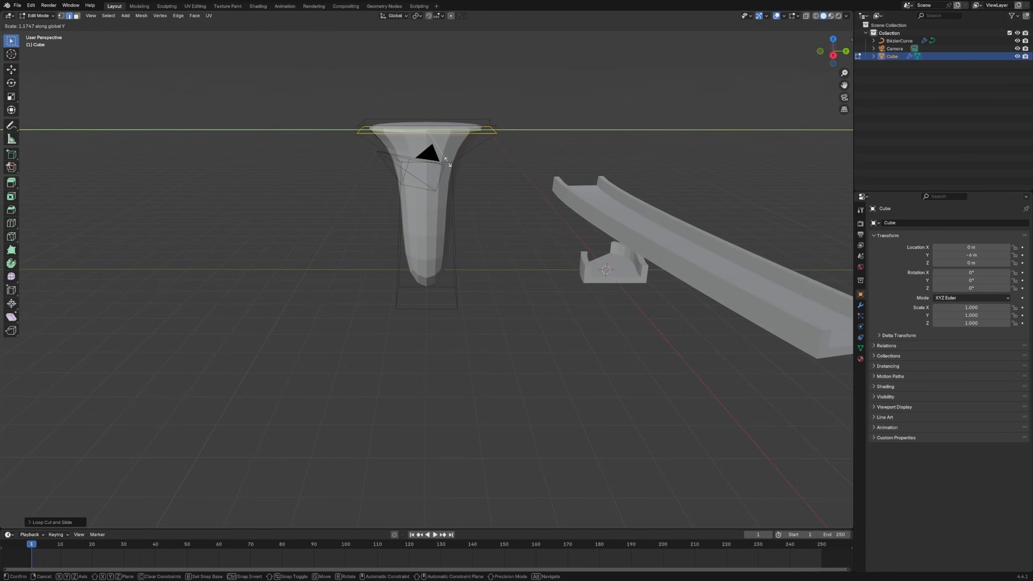
click(447, 165)
Add a horizontal loop cut around the column below the neck and slide it close to the base
middle_drag(545, 162, 442, 181)
key(ctrl+r)
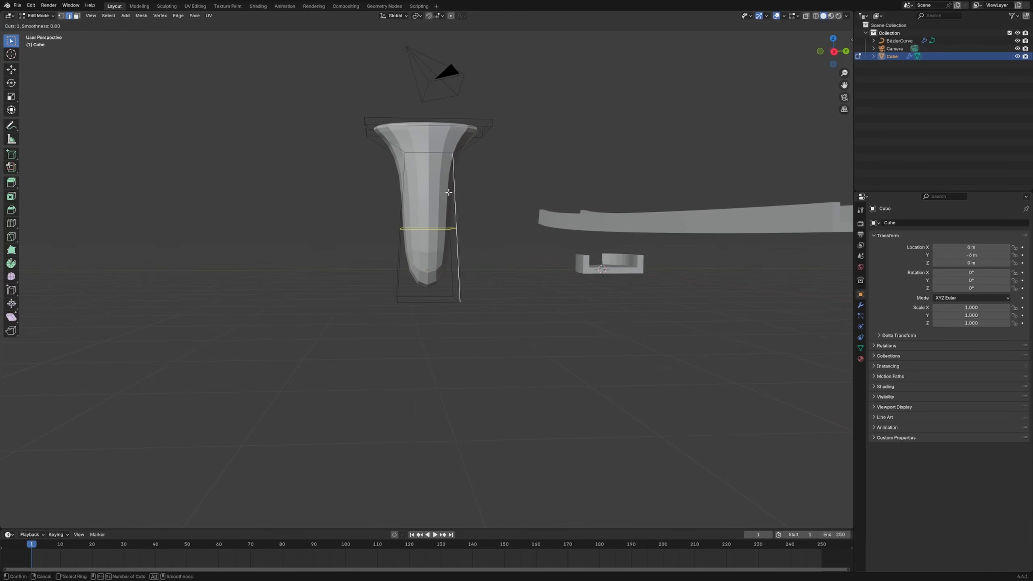
click(447, 203)
click(483, 255)
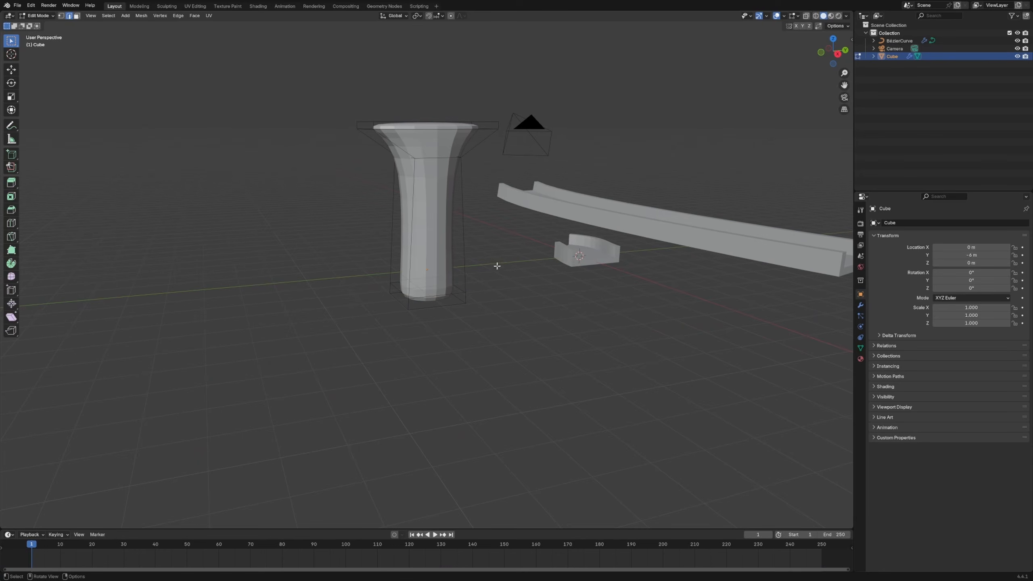
Switch to face selection and select one tall side face of the column below the neck
middle_drag(425, 226, 438, 231)
key(3)
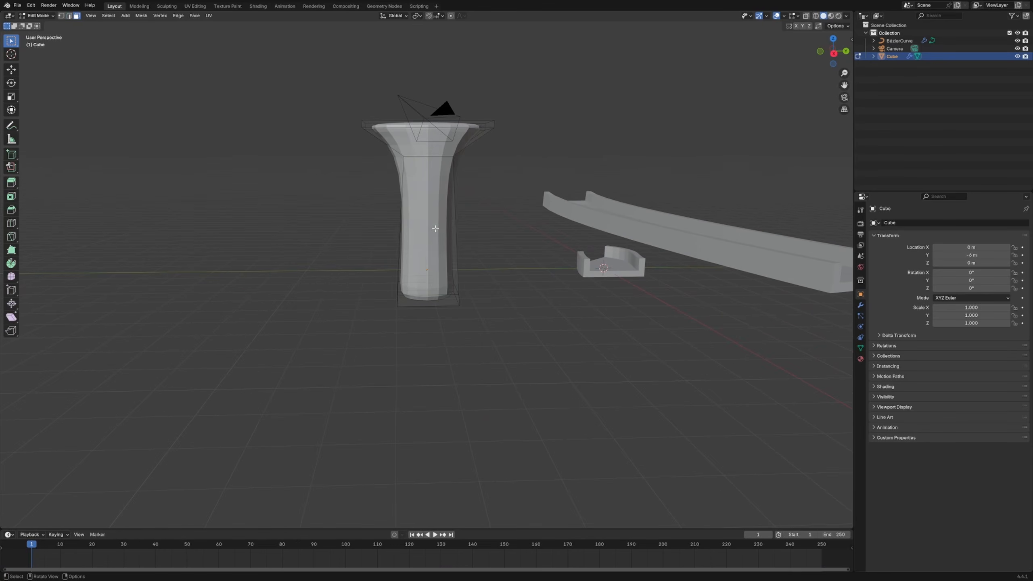
click(455, 253)
key(i)
click(462, 273)
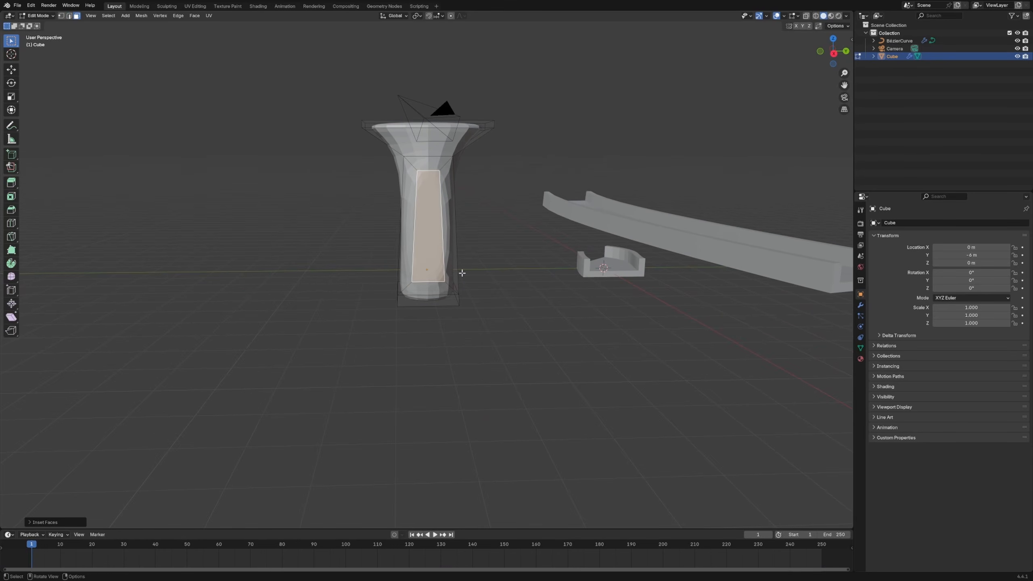
middle_drag(461, 272, 525, 288)
key(ctrl+z)
Add the opposite tall side face to the selection and inset both faces by about 0.4 m
shift+click(415, 243)
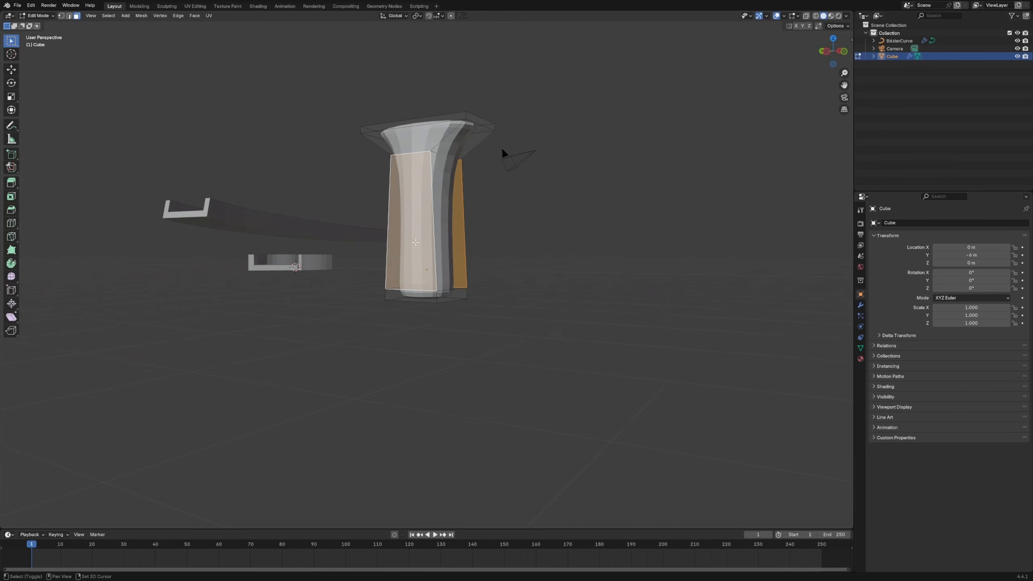
key(i)
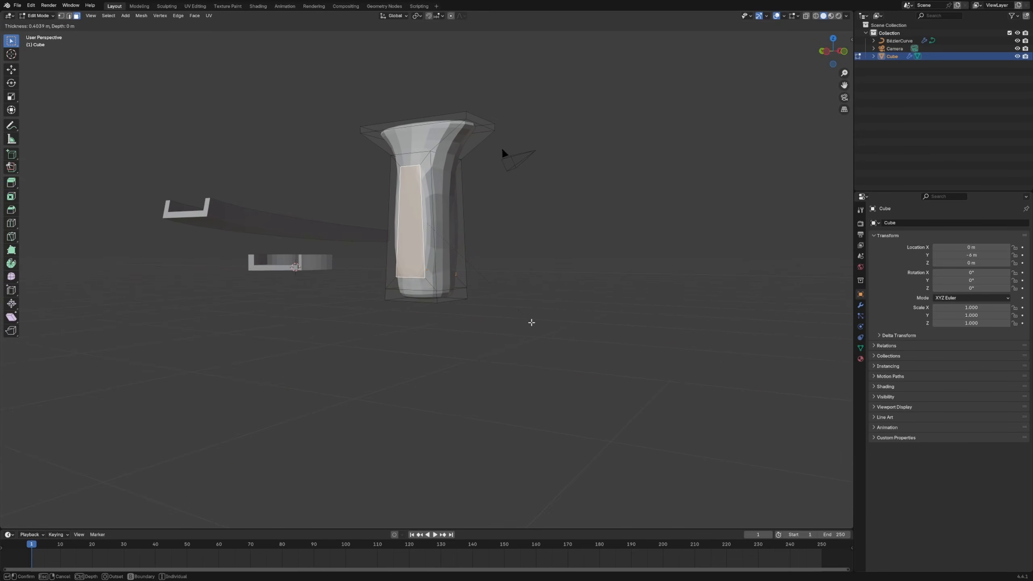
click(533, 323)
Extrude the two inset side faces in place and scale them inward along X to form recessed panels
middle_drag(533, 322, 466, 325)
key(e)
right_click(519, 303)
middle_drag(493, 293, 522, 291)
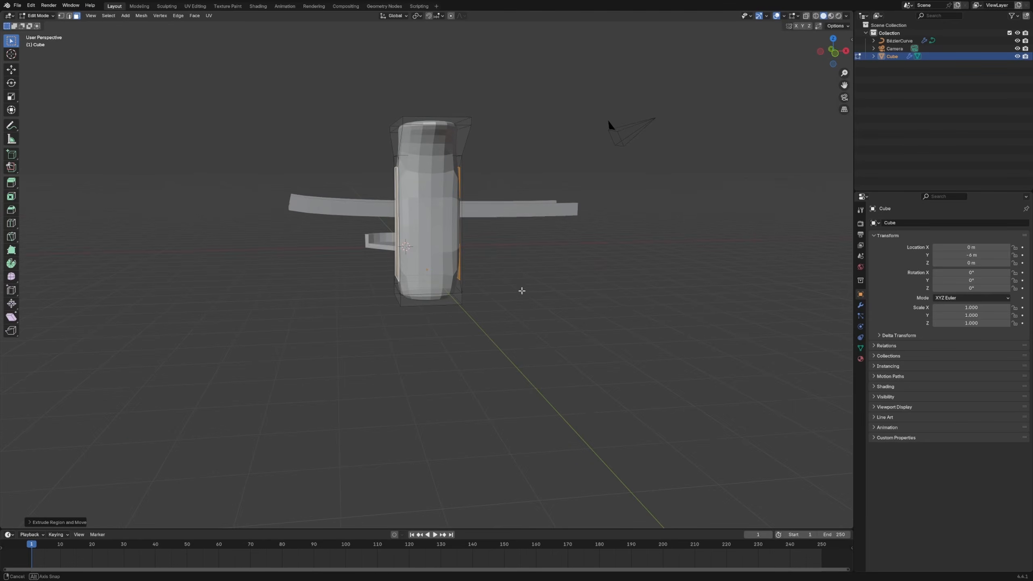
key(s)
key(y)
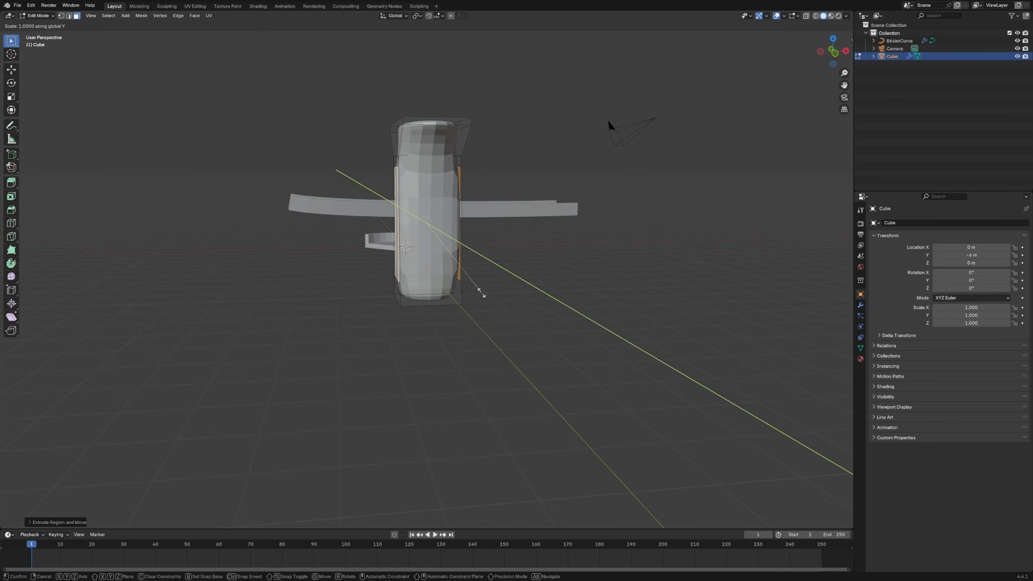
click(463, 290)
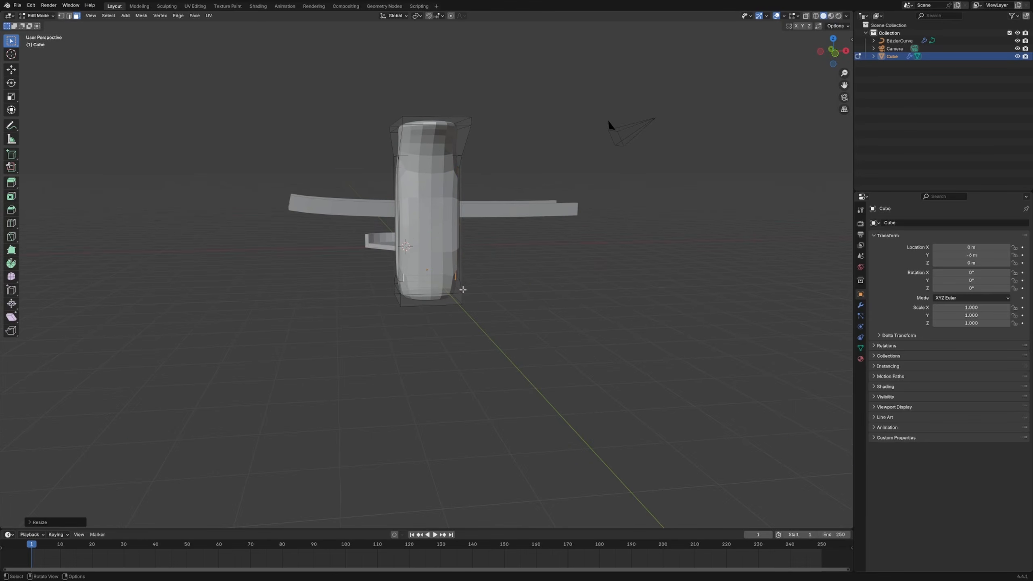
middle_drag(462, 290, 346, 309)
key(s)
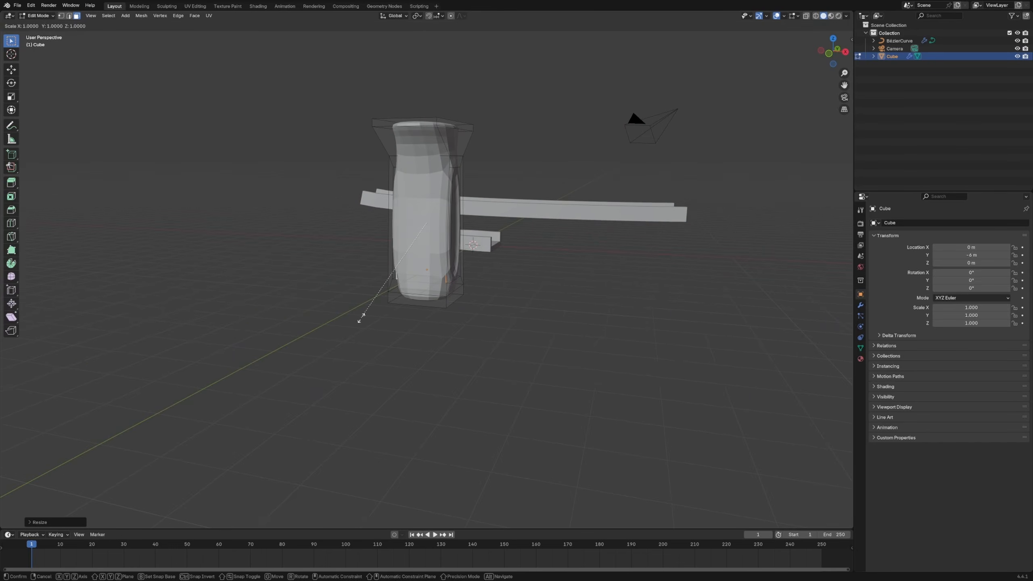
key(x)
click(403, 317)
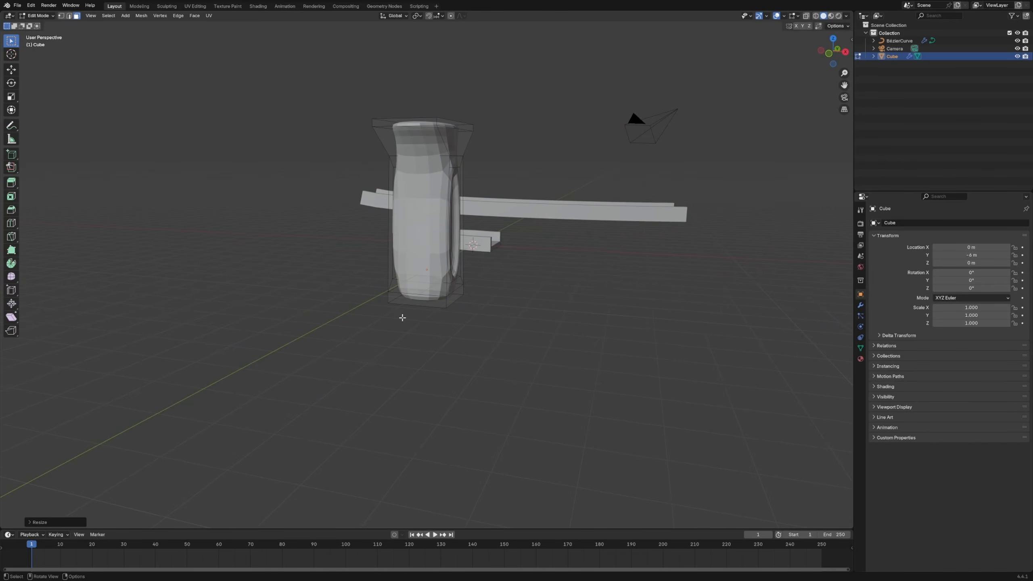
Inset the floor faces of both recessed panels slightly
middle_drag(404, 316, 489, 307)
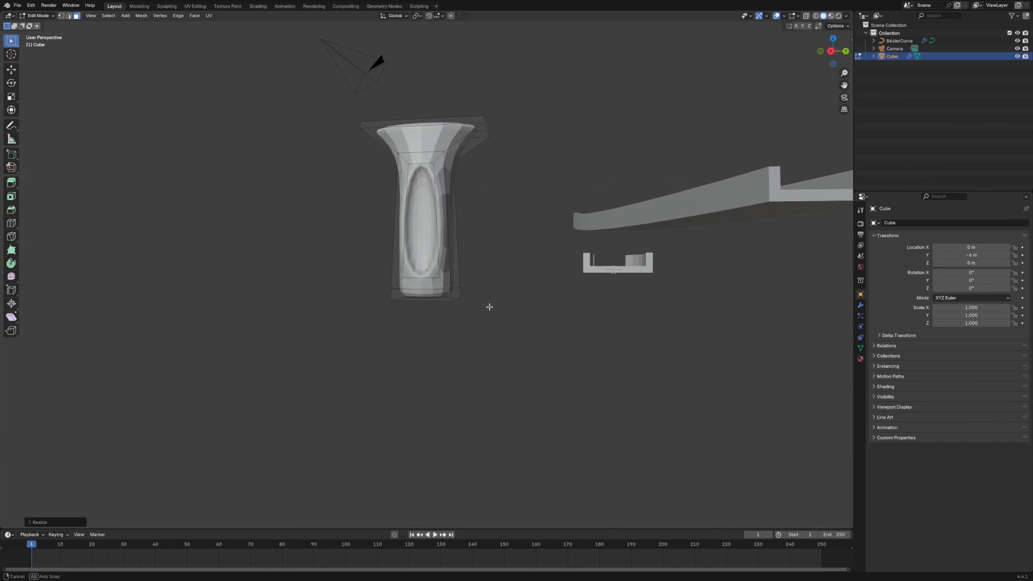
key(i)
click(578, 340)
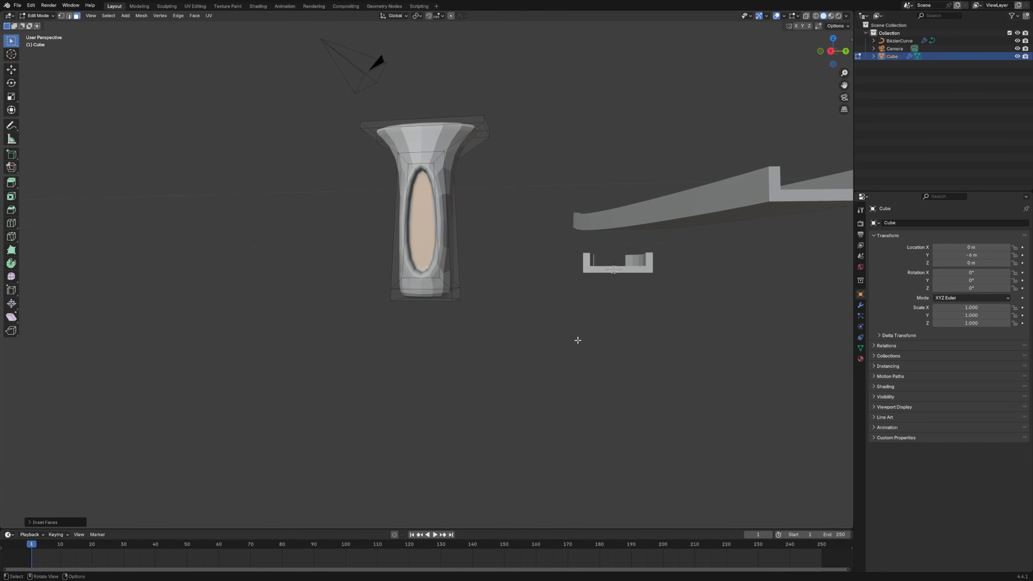
key(Tab)
key(Tab)
Add two horizontal loop cuts across the panelled column, one slid near the lower end of the recess and one near its upper end
scroll(415, 169, up, 3)
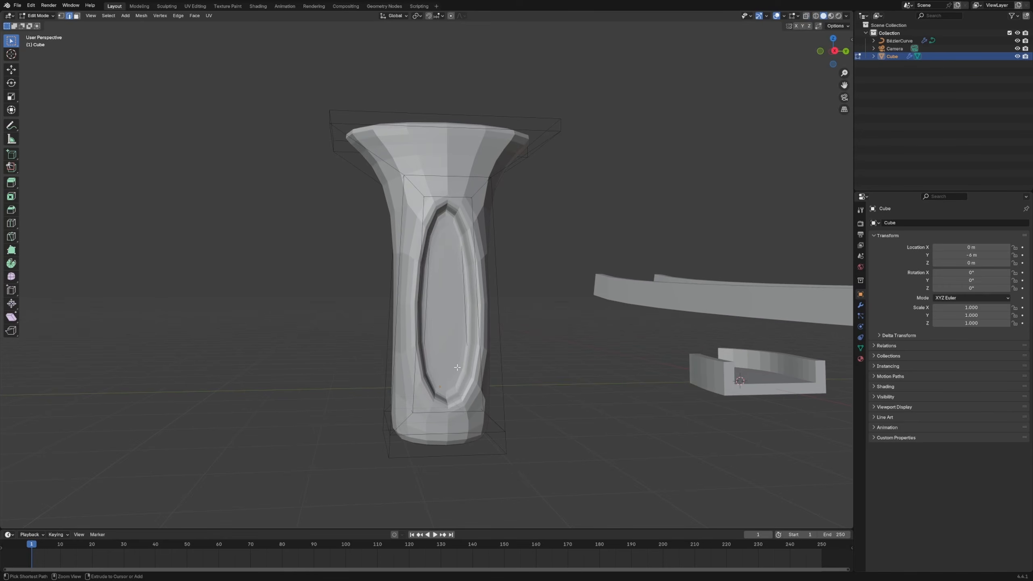
key(ctrl+r)
click(456, 324)
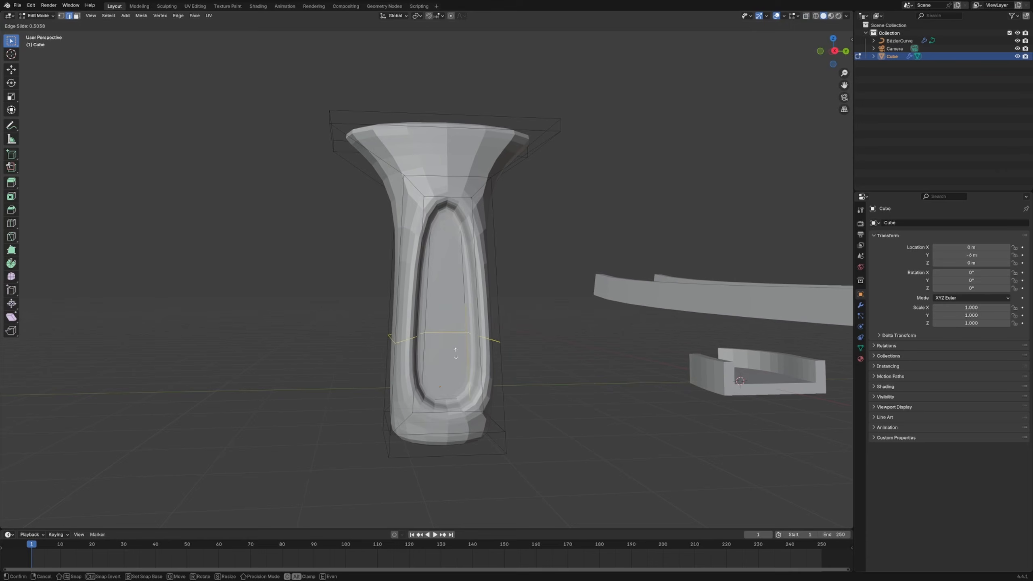
click(464, 412)
key(ctrl+r)
click(479, 312)
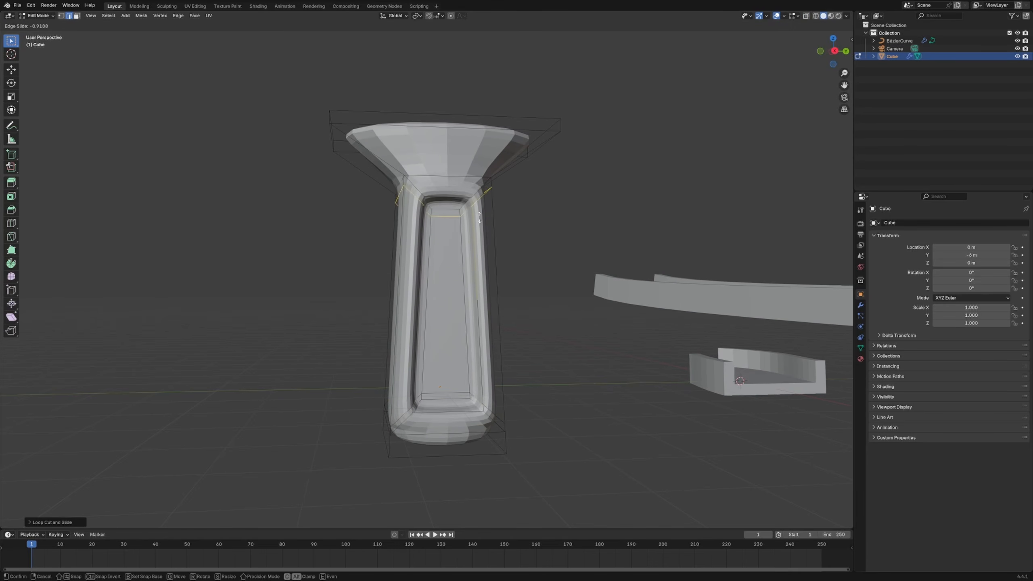
click(484, 195)
click(543, 270)
Select the whole mesh and narrow it along X in two passes to make the column thinner
middle_drag(544, 271, 507, 288)
key(a)
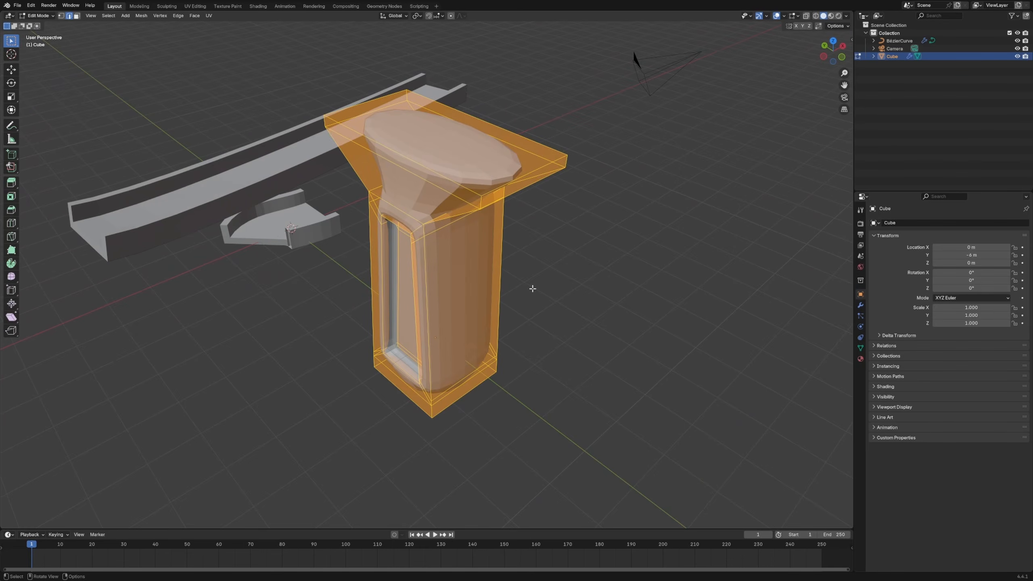
key(s)
key(x)
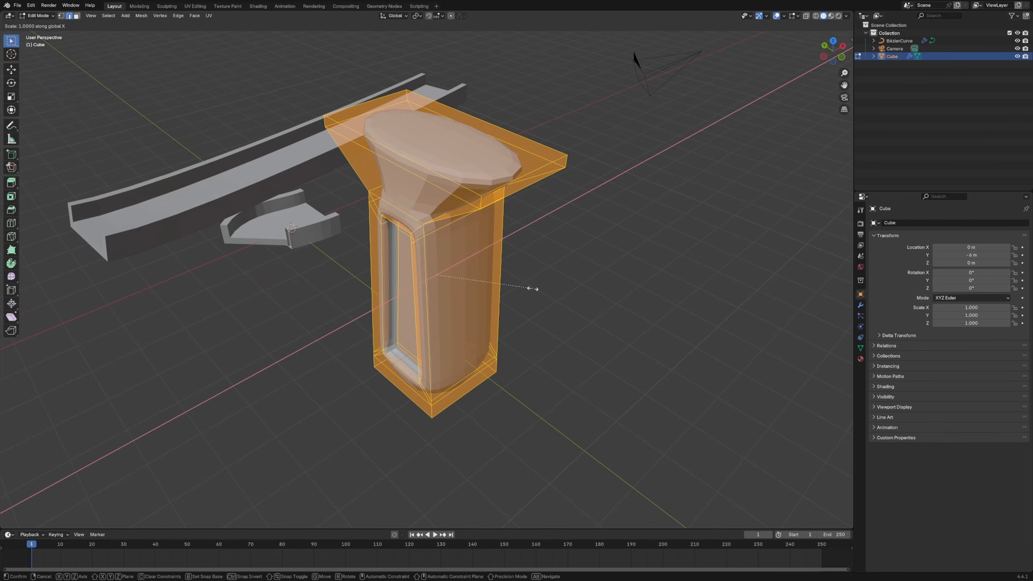
click(486, 298)
click(563, 300)
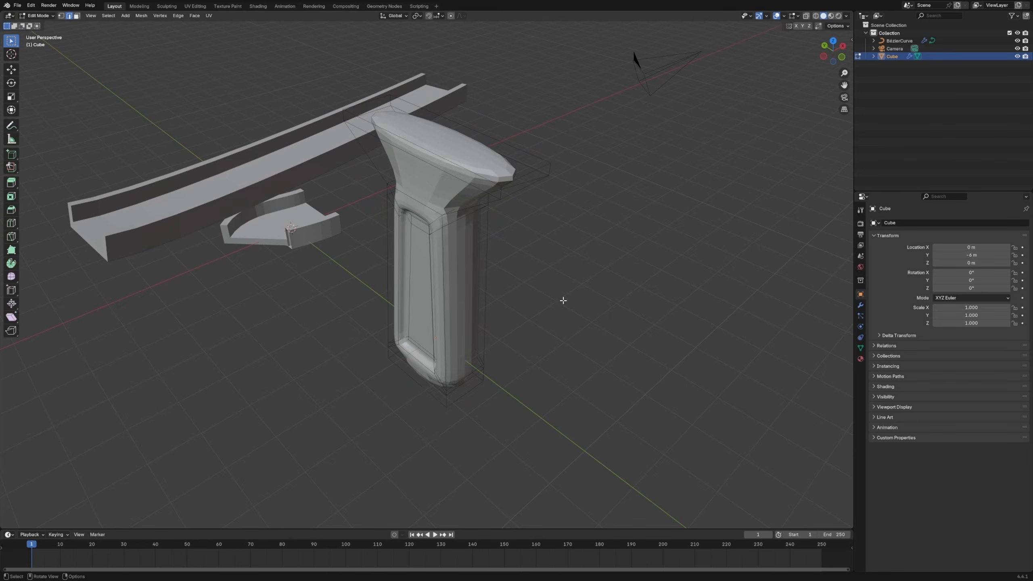
middle_drag(563, 299, 501, 246)
key(a)
key(s)
key(x)
click(521, 300)
click(521, 299)
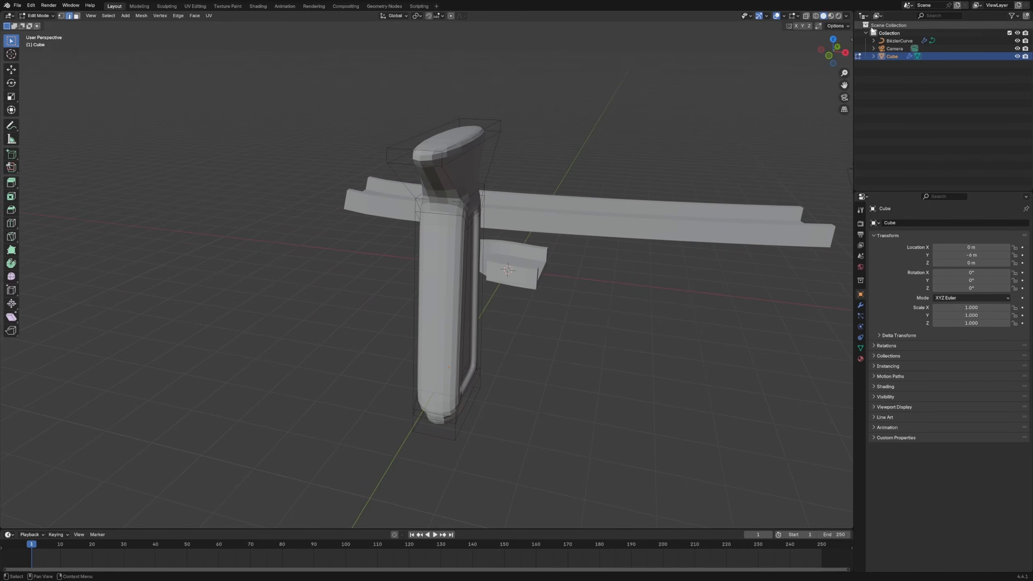
In front view with X-ray enabled, select the vertices of the top slab and enlarge the slab uniformly
click(829, 57)
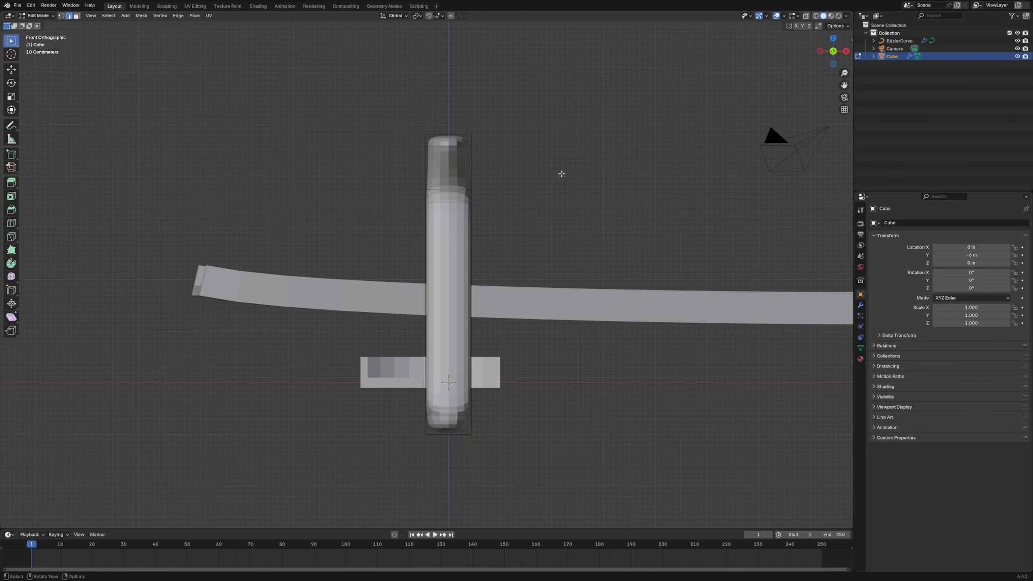
key(alt+z)
drag(381, 111, 538, 161)
drag(373, 107, 536, 172)
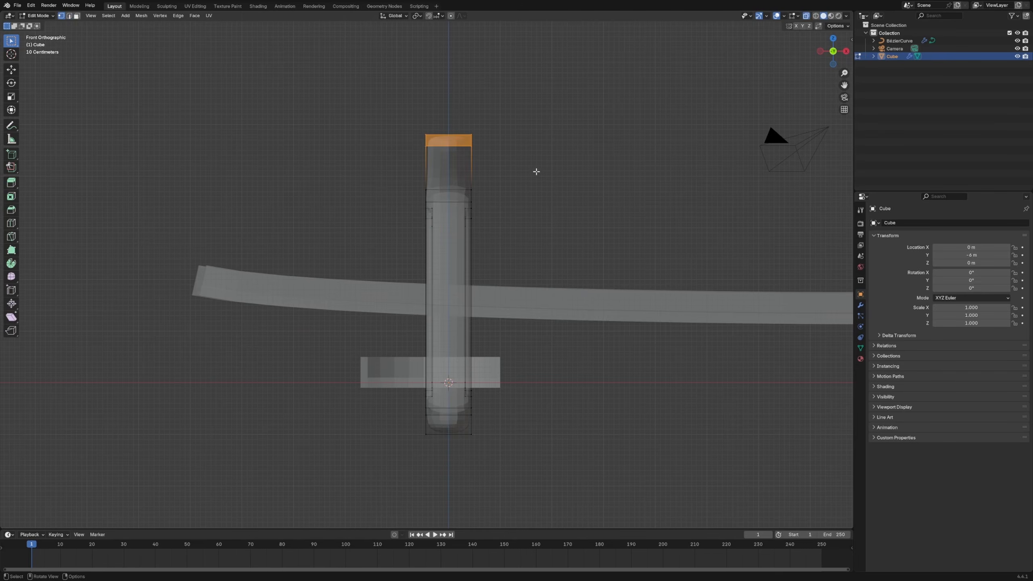
key(s)
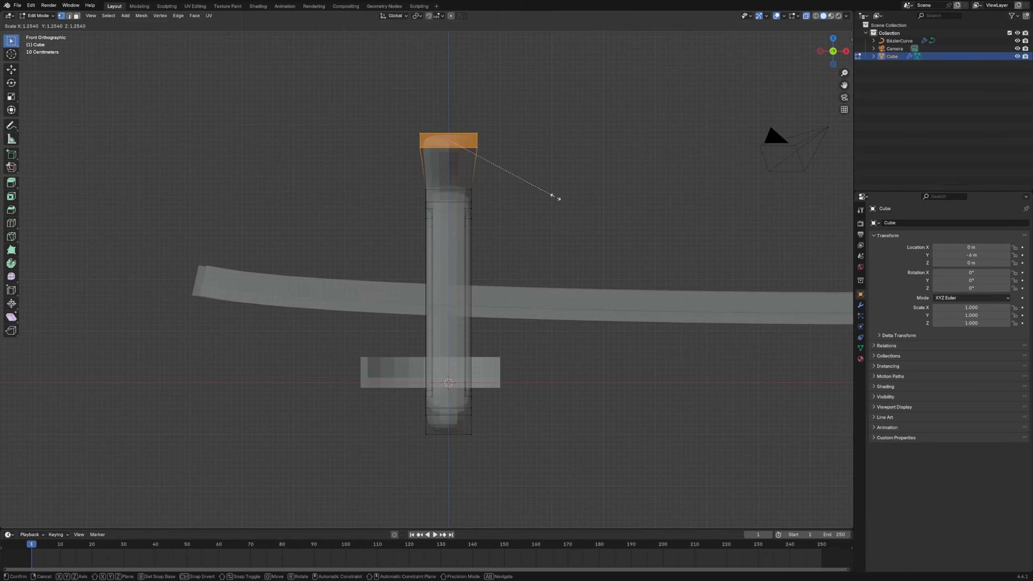
click(582, 207)
Widen the selected top slab along X by a factor of about 1.5
middle_drag(583, 208, 512, 212)
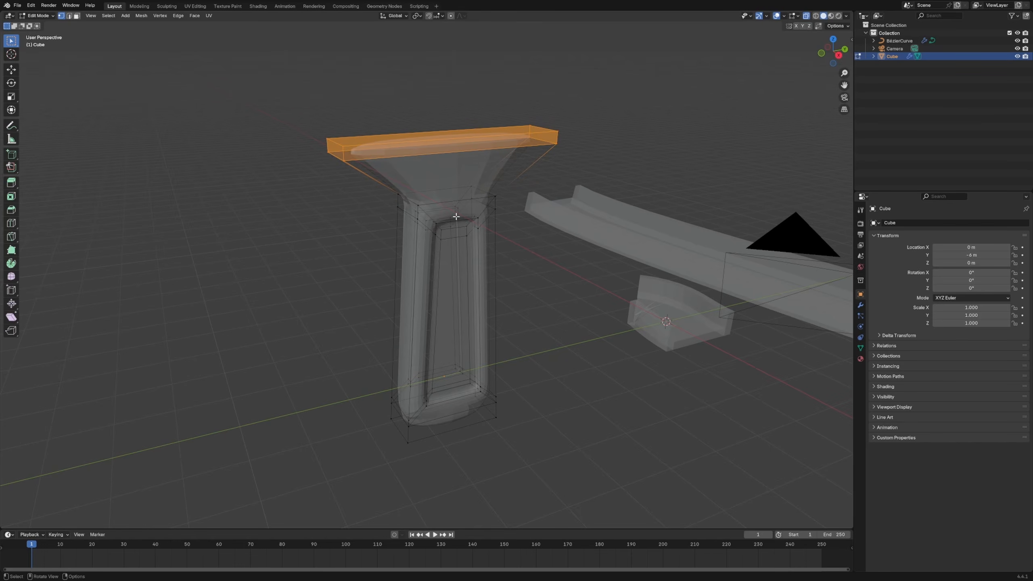
key(s)
key(x)
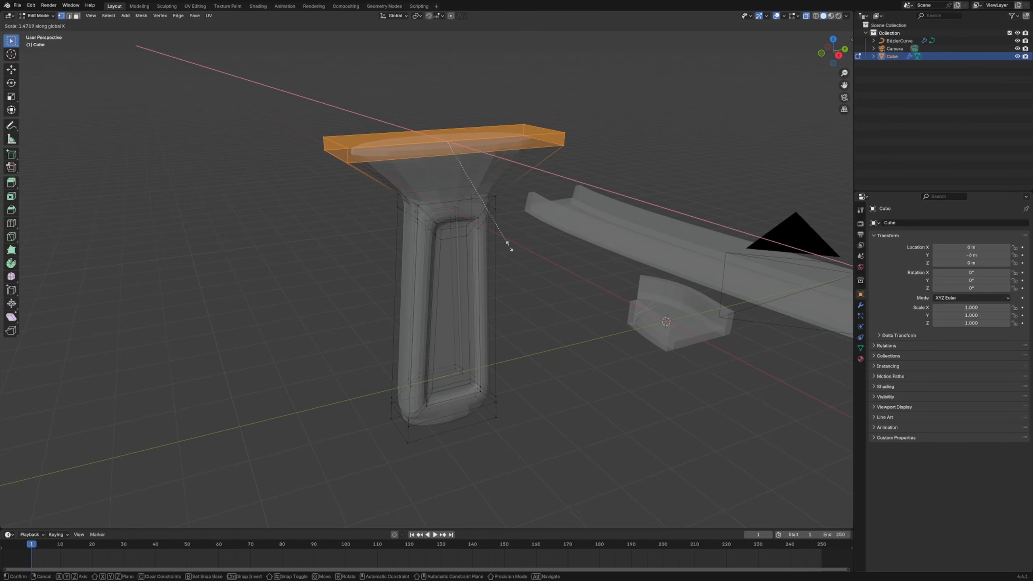
click(517, 249)
middle_drag(516, 249, 496, 240)
key(ctrl+r)
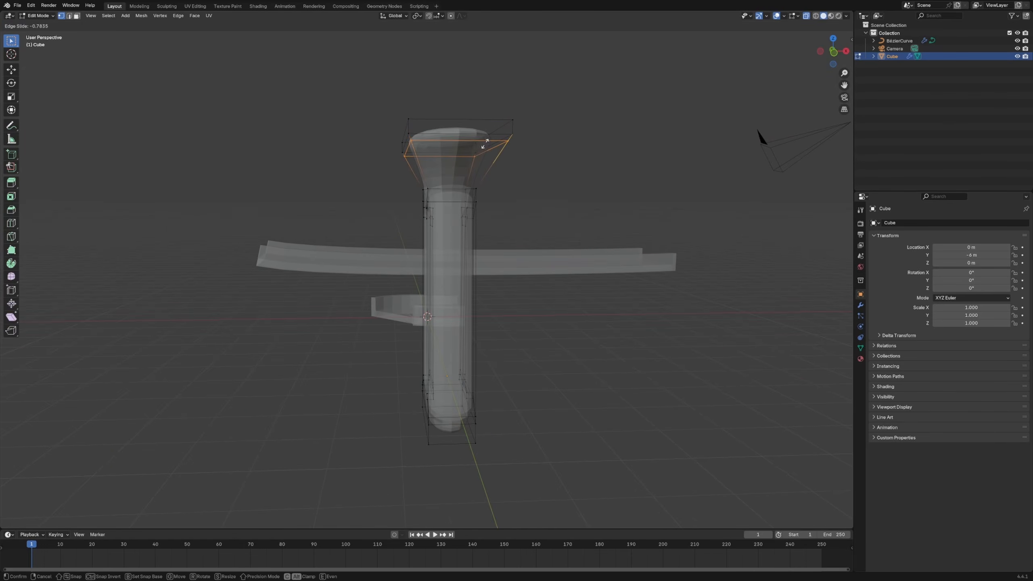
click(484, 143)
right_click(484, 143)
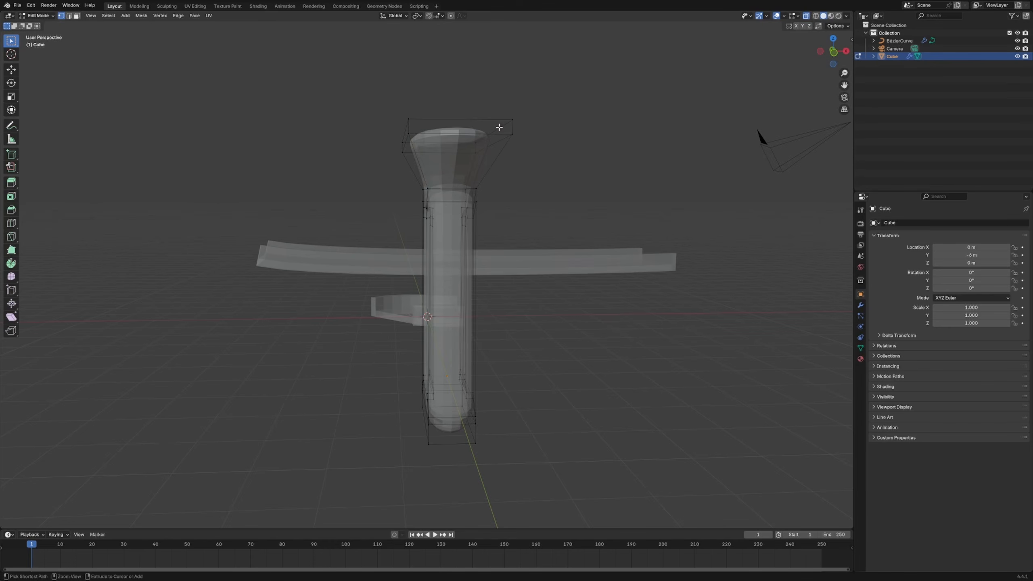
Add a lengthwise loop cut running over the column and its flared top, slid about 0.62 toward the outer edge
key(ctrl+r)
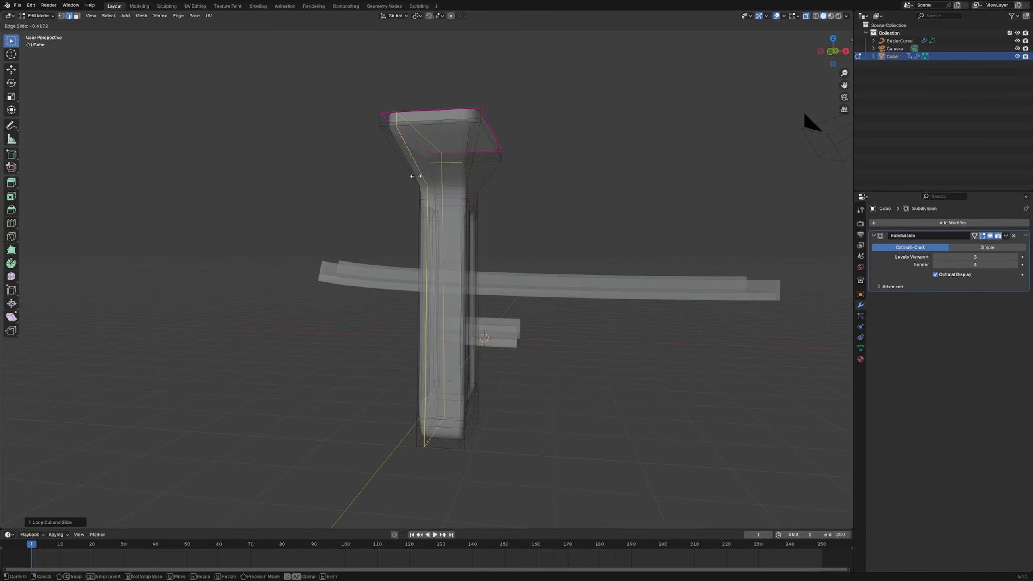
middle_drag(468, 244, 534, 251)
In side view, move the whole pillar mesh down about 1.8 m along Z so its top meets the origin level
middle_drag(534, 252, 472, 286)
key(g)
key(z)
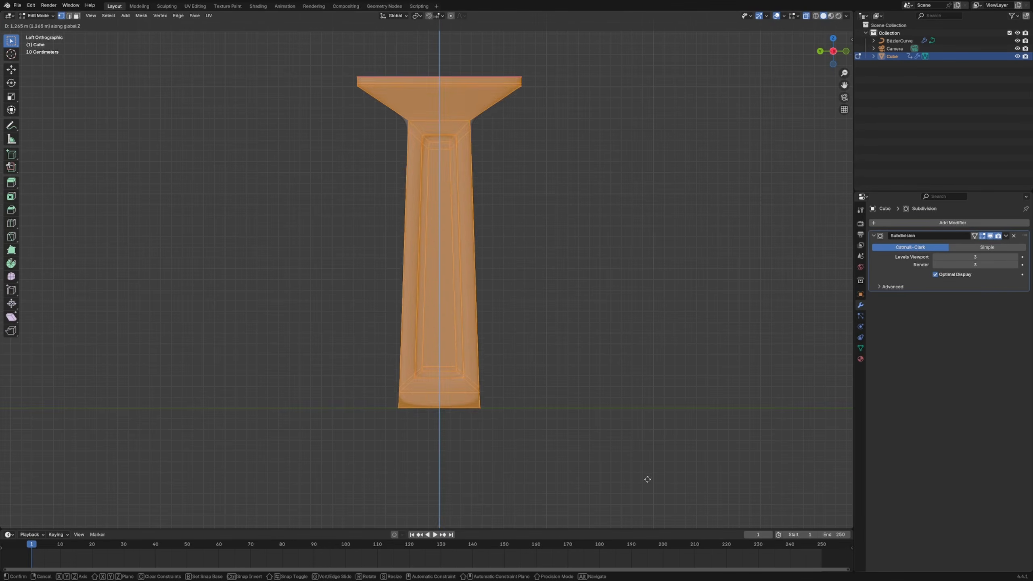
click(676, 291)
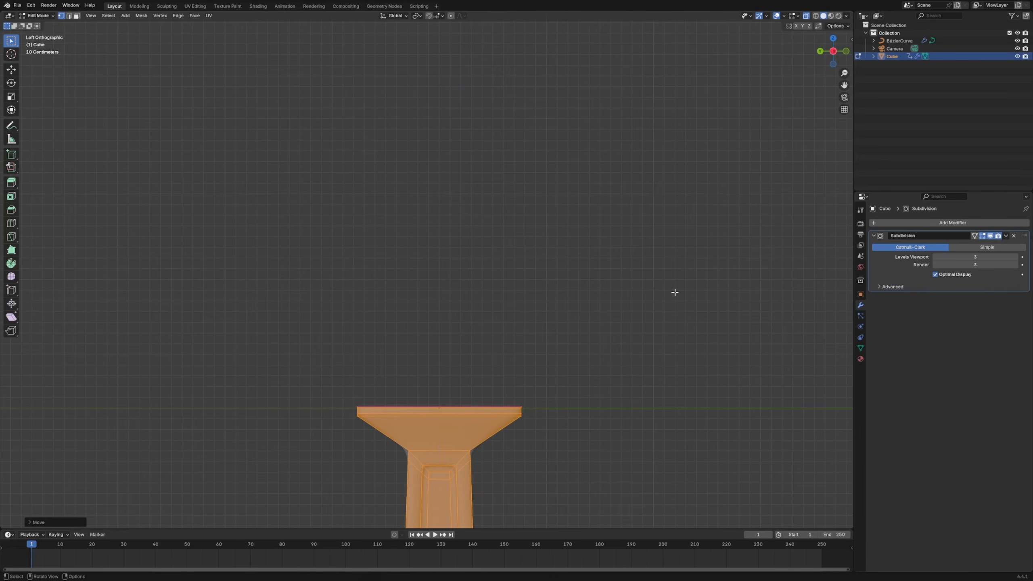
Leave mesh editing and rename the pillar object "free way pillar"
key(Tab)
middle_drag(676, 291, 434, 365)
key(F2)
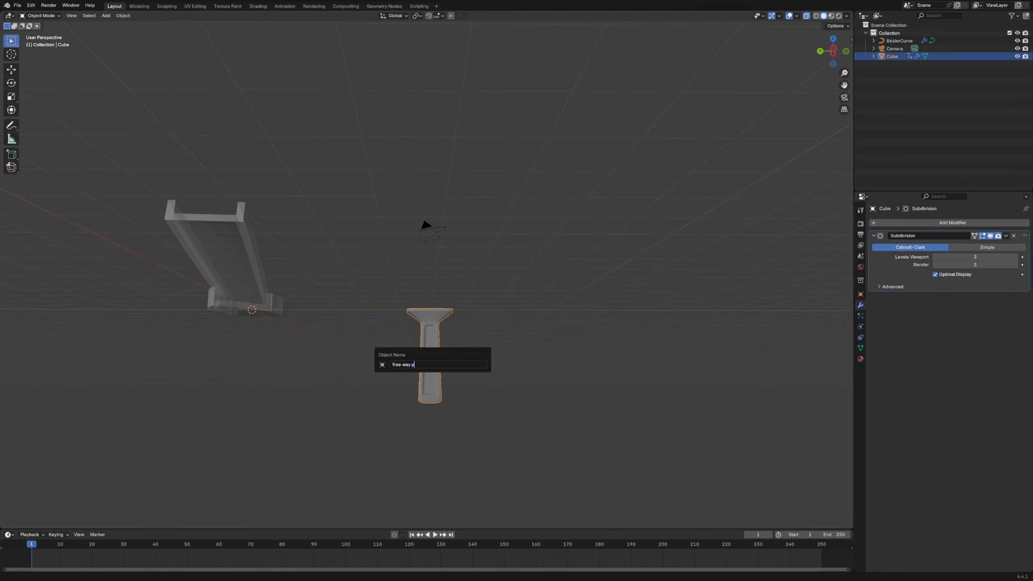
key(Return)
Open the Bézier curve's node tree, bring in the pillar as an Object Info node, and move Group Input away from the other nodes
click(406, 216)
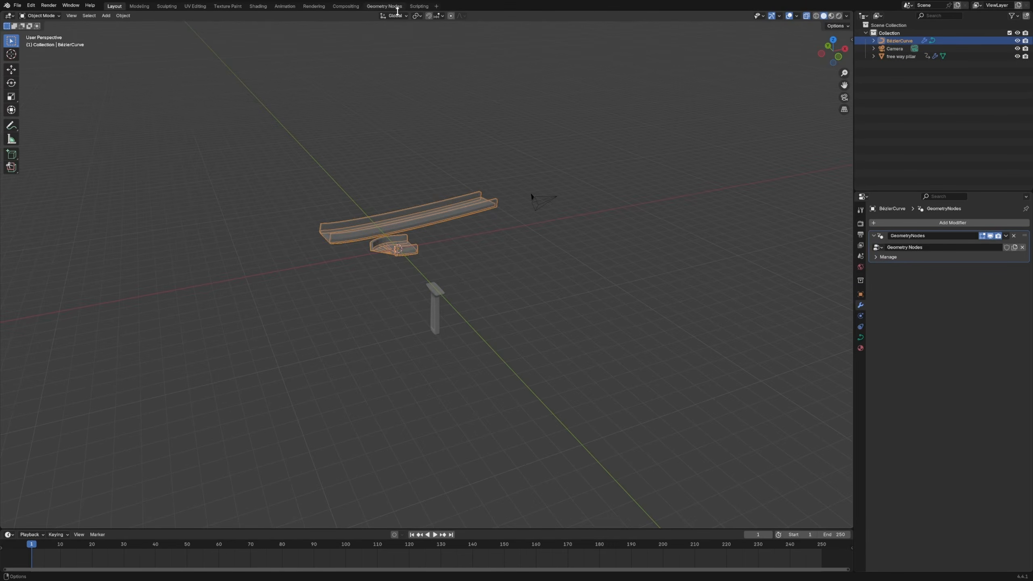
click(395, 7)
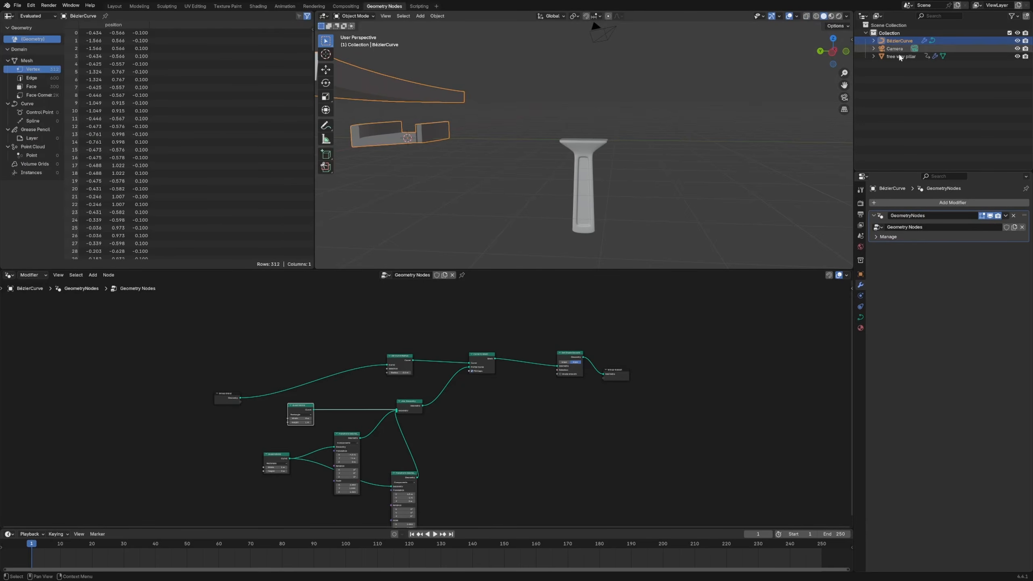
drag(900, 57, 171, 452)
drag(216, 398, 142, 373)
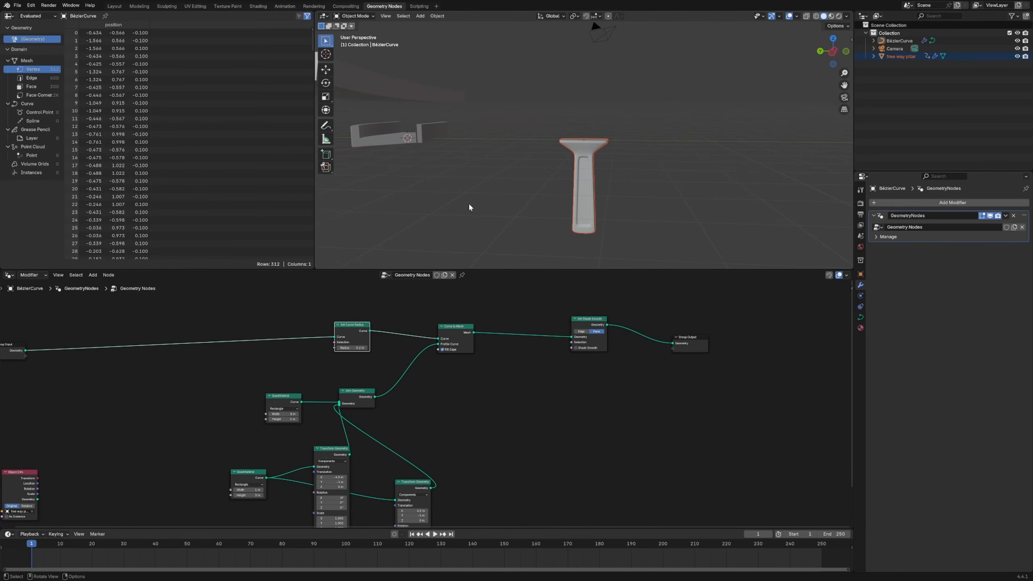
Spread out the rectangle and Transform Geometry nodes of the profile and move Set Curve Radius closer to Group Input
middle_drag(469, 208, 427, 168)
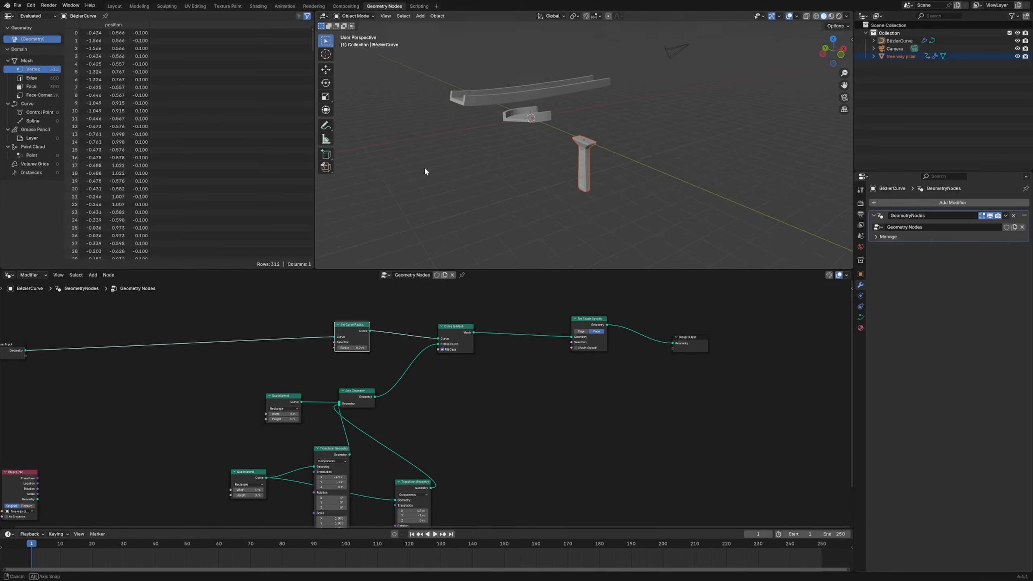
middle_drag(525, 84, 527, 110)
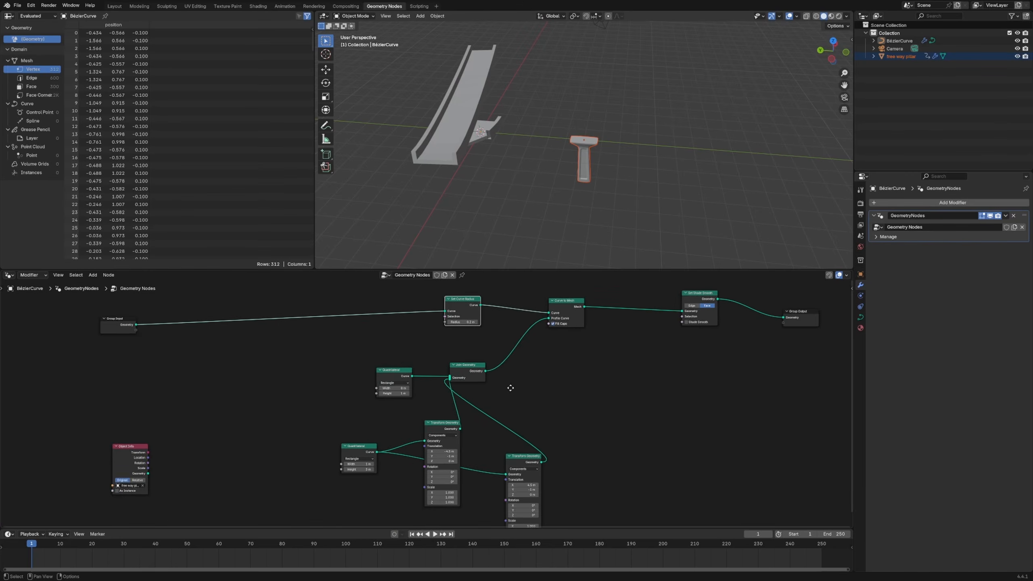
drag(396, 370, 443, 371)
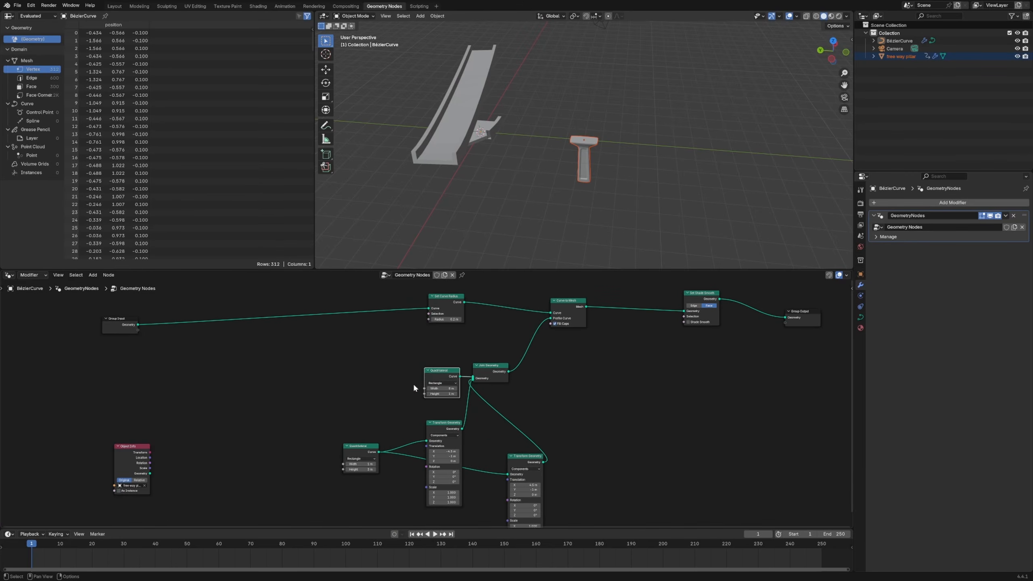
drag(359, 446, 394, 445)
drag(444, 423, 469, 430)
click(529, 456)
drag(528, 457, 592, 445)
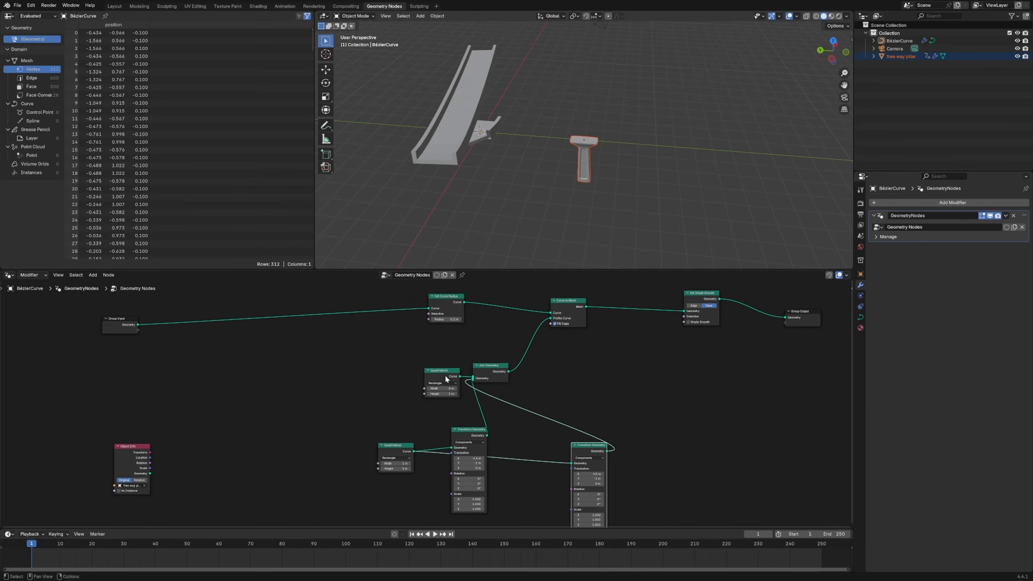
drag(442, 373, 402, 376)
drag(439, 316, 264, 299)
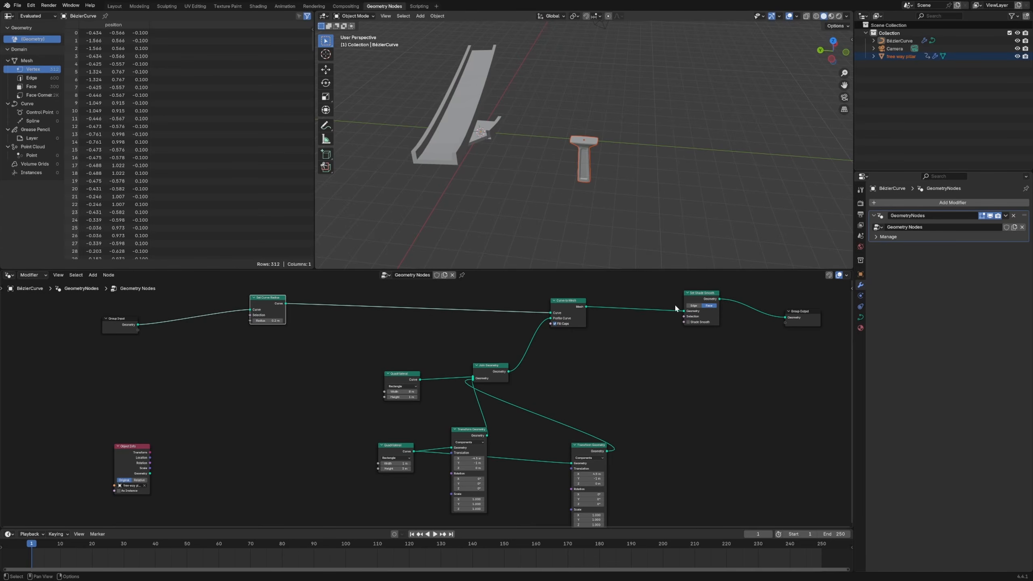
Reposition the whole profile branch and shift the Curve to Mesh node slightly toward Set Shade Smooth
middle_drag(528, 435, 512, 370)
drag(325, 308, 646, 464)
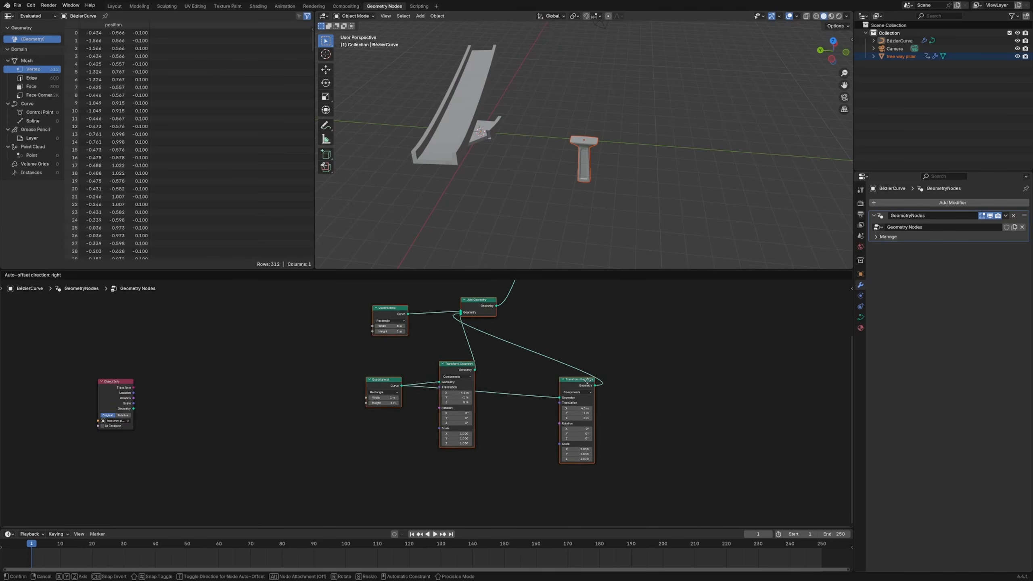
key(Home)
drag(523, 294, 545, 293)
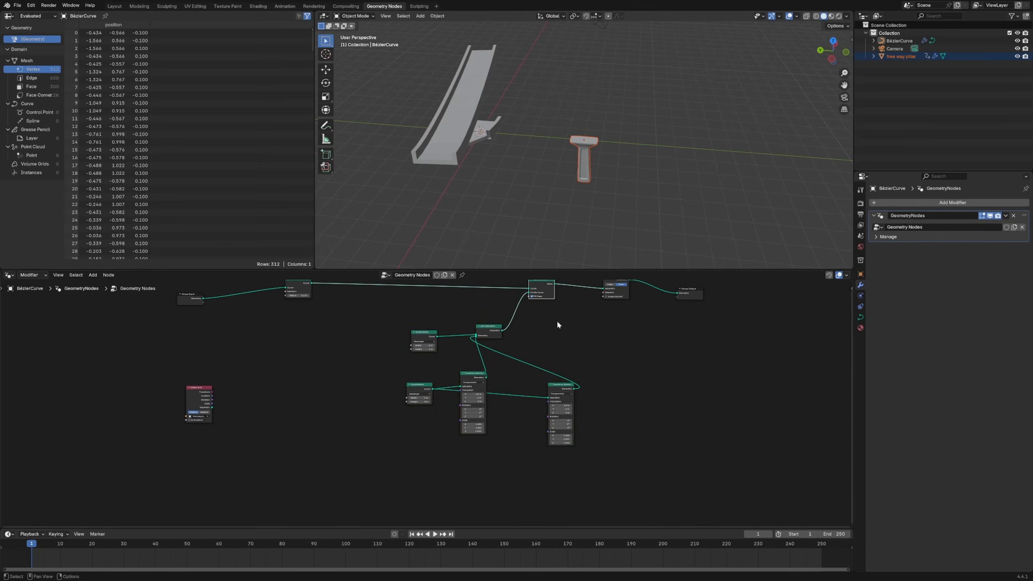
Group the profile's rectangle, Transform Geometry and Join Geometry nodes into one node group and label it "freeway curve"
drag(381, 325, 620, 447)
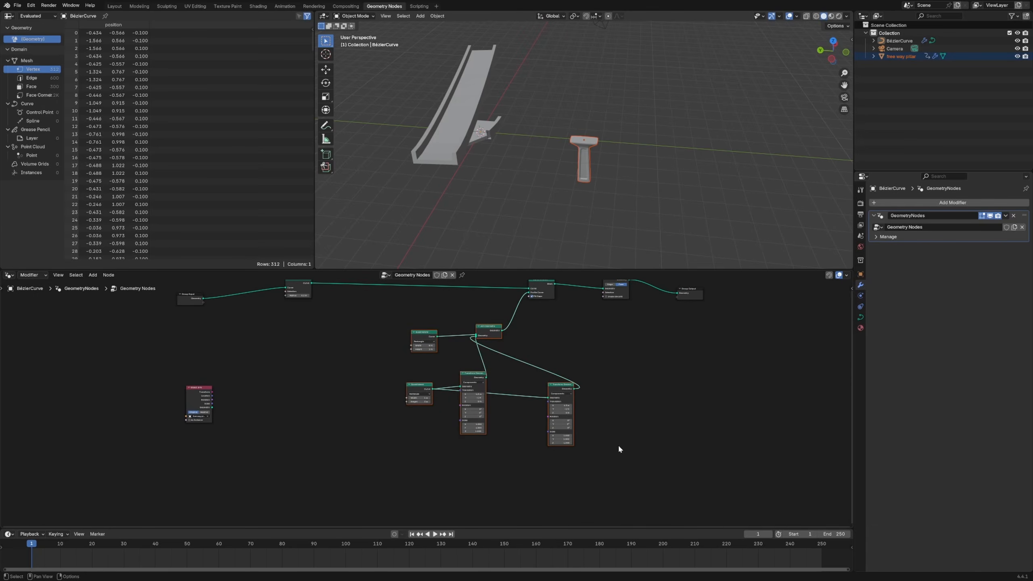
key(ctrl+g)
key(Tab)
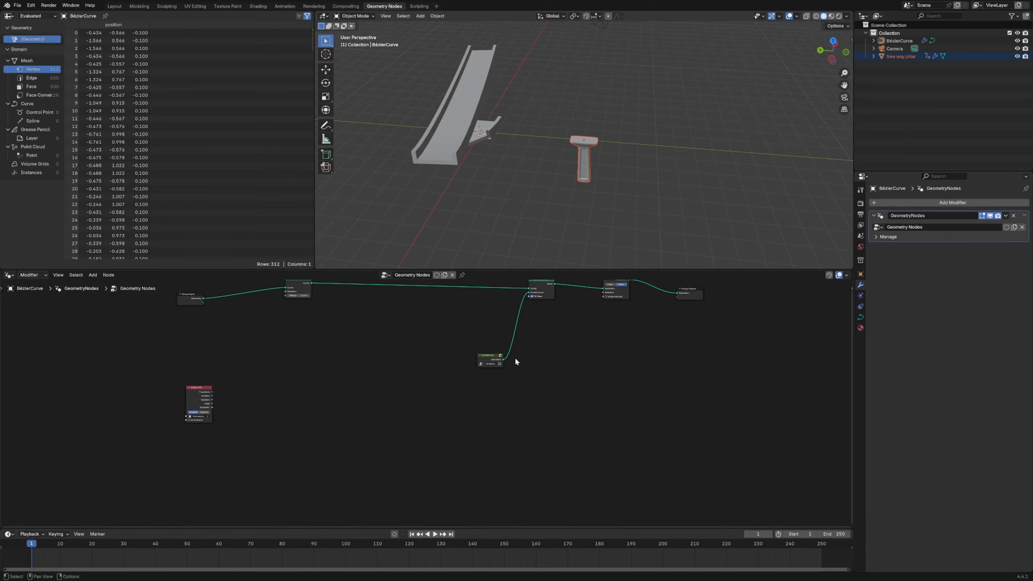
key(F2)
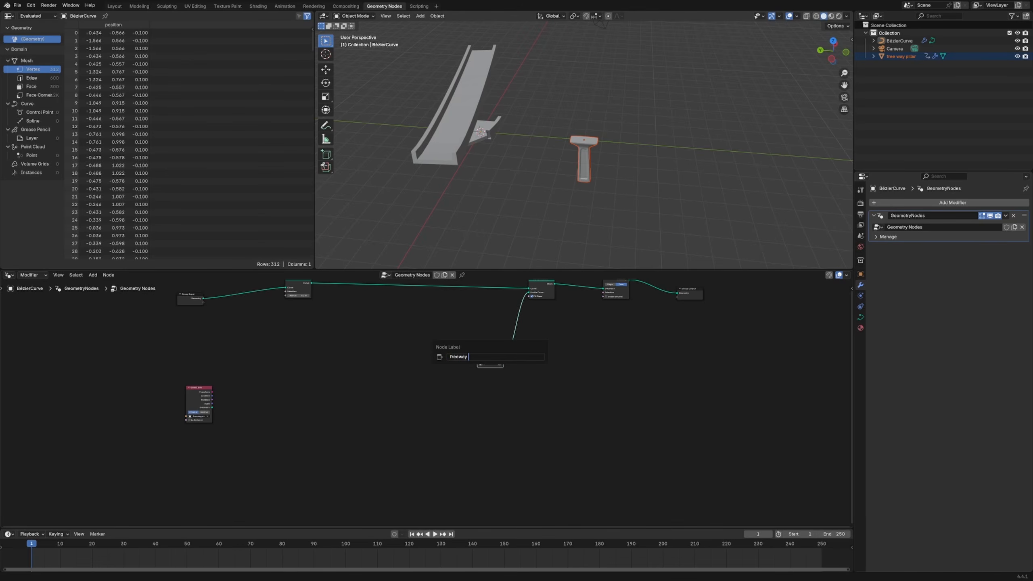
text(freeway curve)
key(Return)
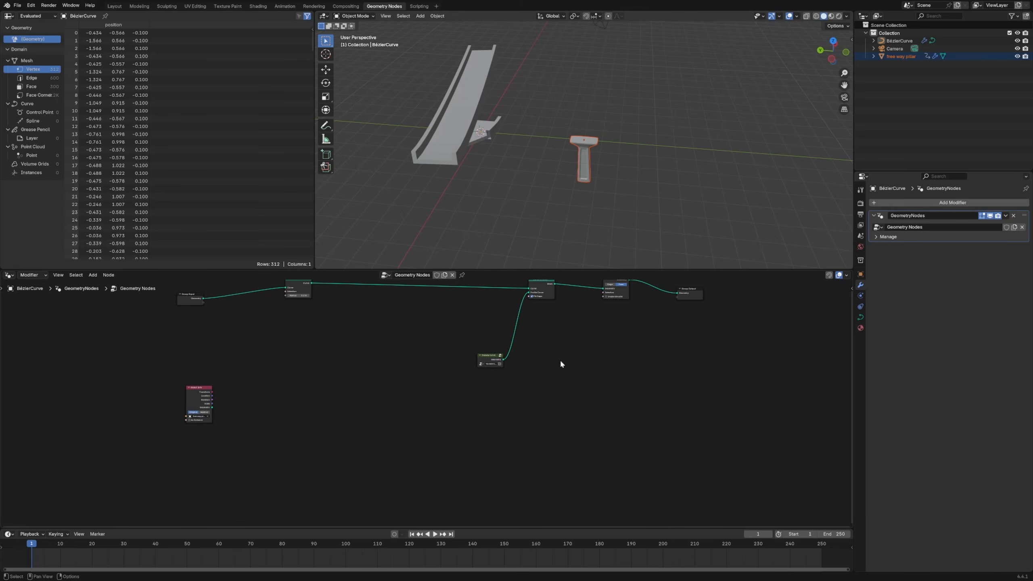
Tuck the freeway curve group beneath Curve to Mesh and gather Set Curve Radius beside them, away from Group Input
drag(499, 355, 551, 301)
scroll(450, 369, up, 3)
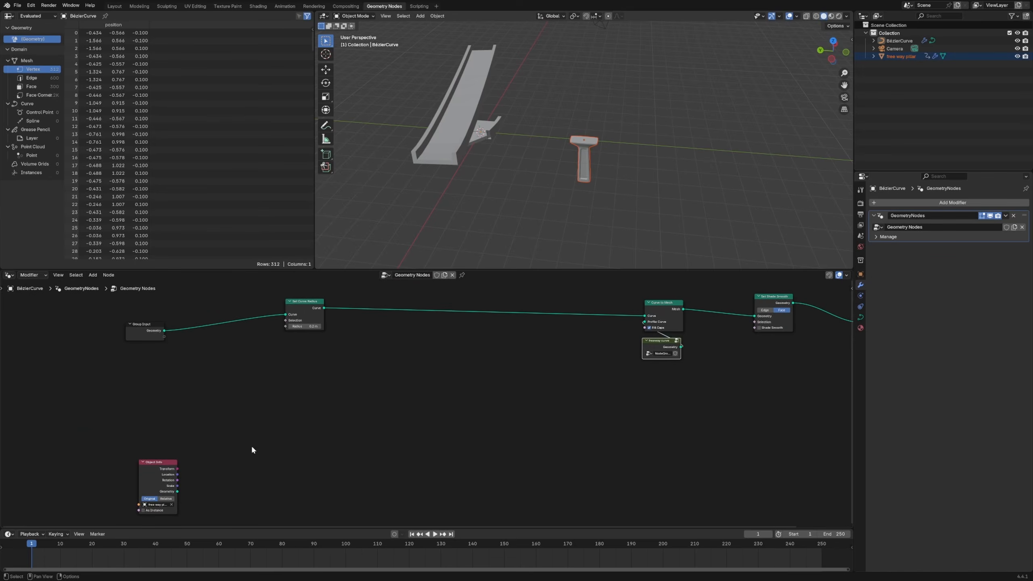
drag(160, 463, 295, 411)
drag(311, 302, 669, 323)
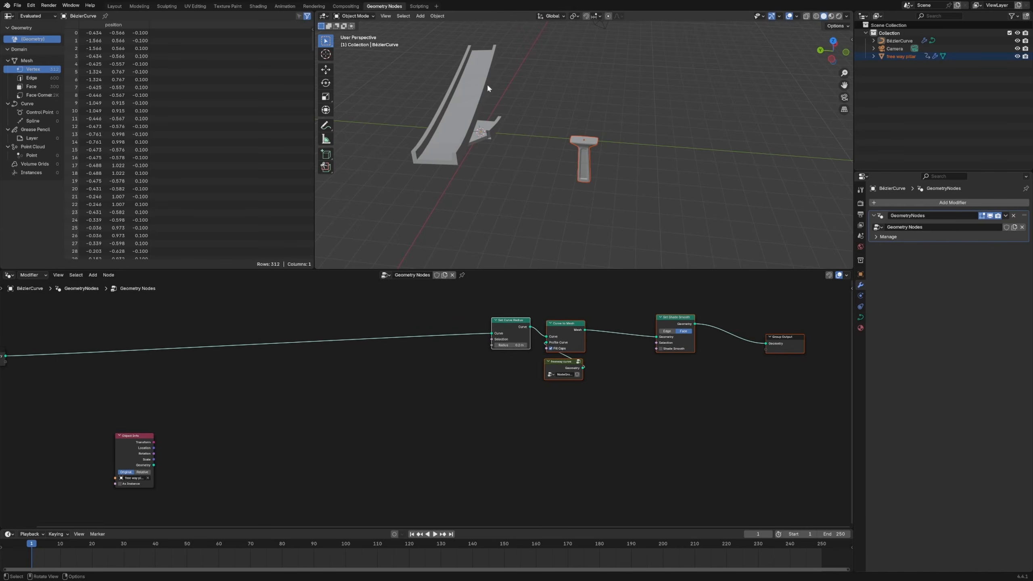
Rearrange the Object Info and Group Input nodes to leave room for a pillar branch below the main link
middle_drag(488, 87, 566, 108)
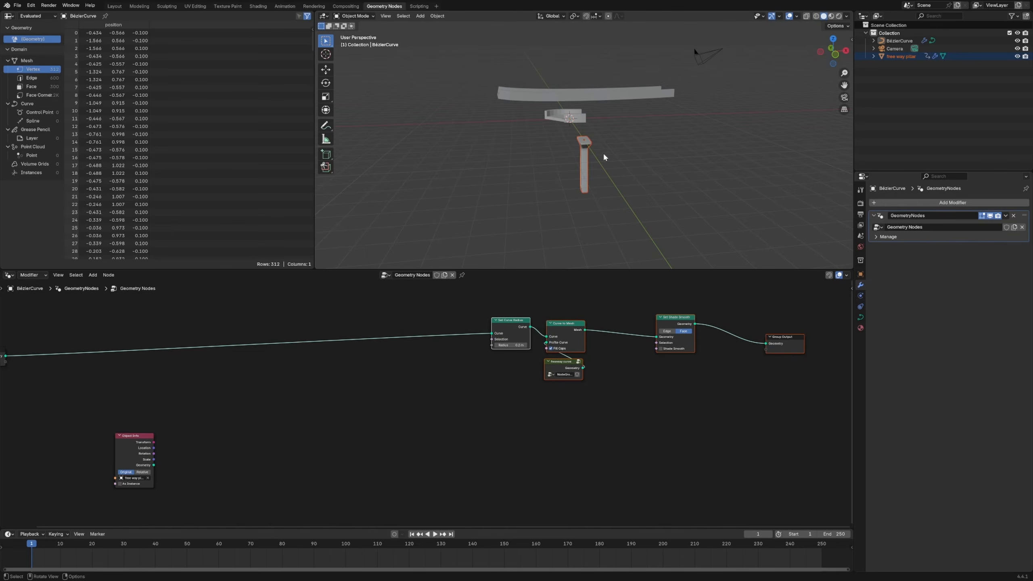
scroll(331, 484, up, 4)
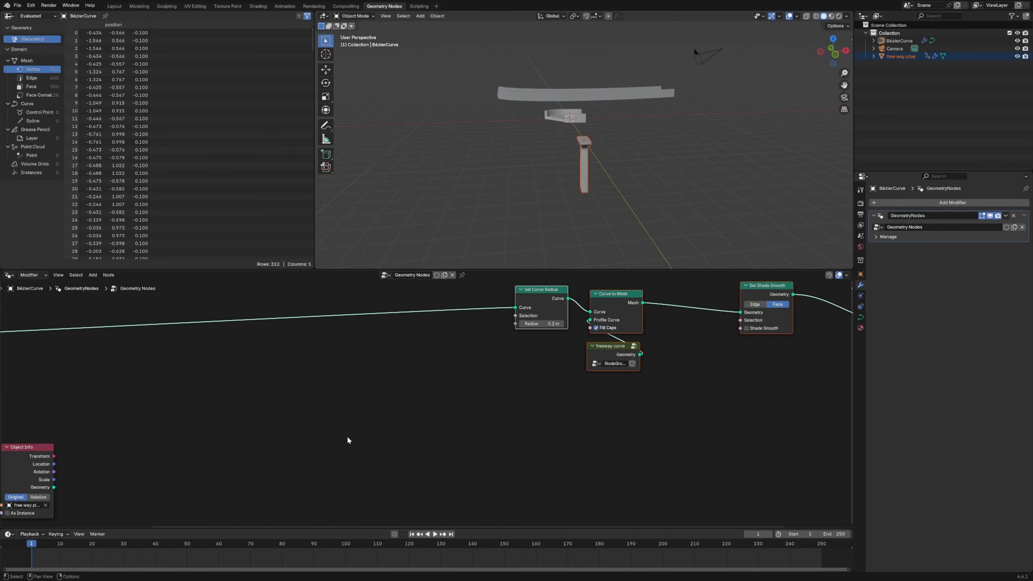
scroll(348, 438, down, 4)
middle_drag(348, 438, 444, 435)
drag(229, 440, 186, 429)
drag(80, 353, 57, 350)
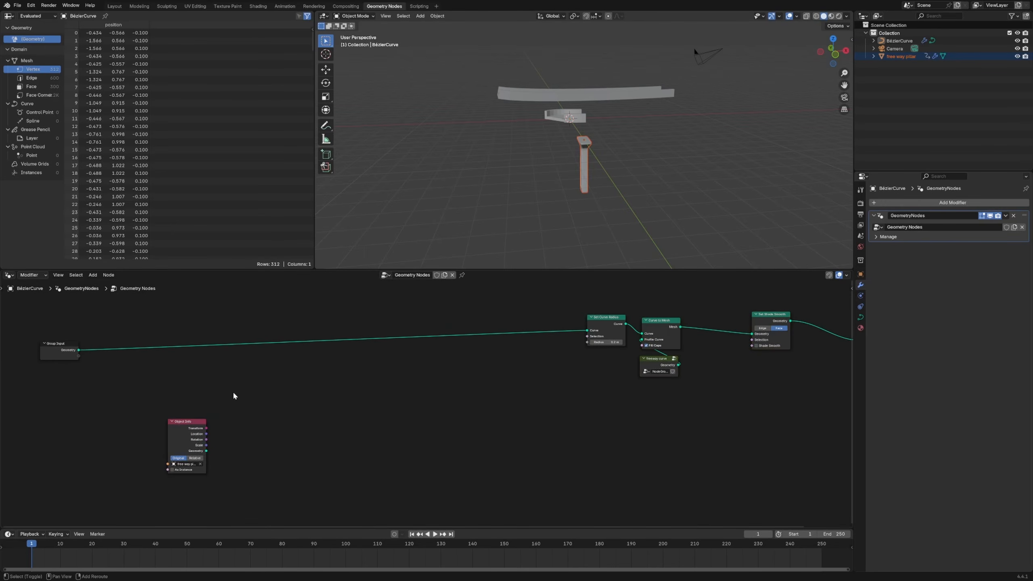
Add a Resample Curve node fed by the Group Input geometry, set it to Length mode, and move Object Info out of its way
key(shift+a)
mouse_move(235, 396)
text(resma)
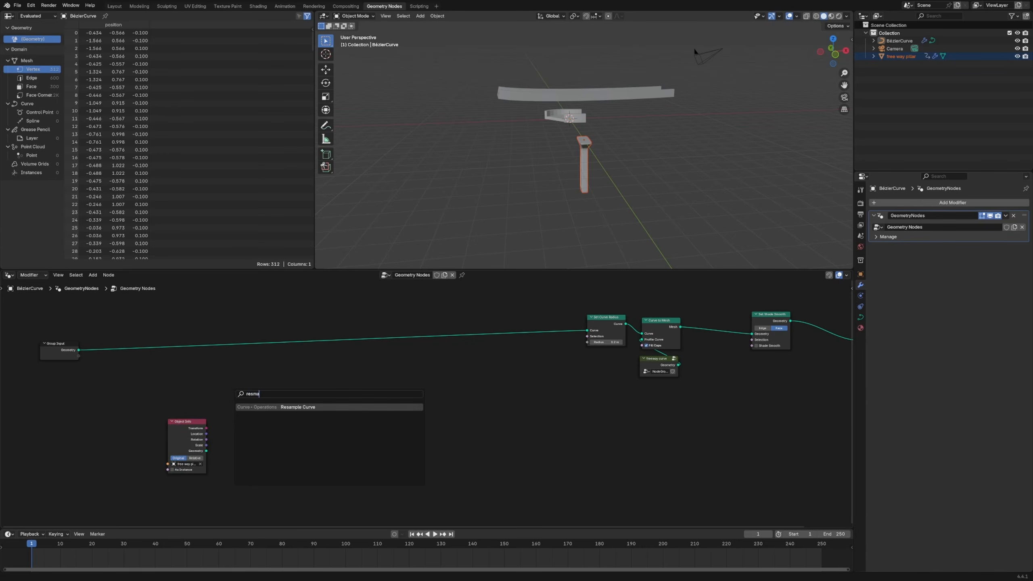
key(Return)
click(240, 393)
drag(79, 350, 383, 445)
click(241, 398)
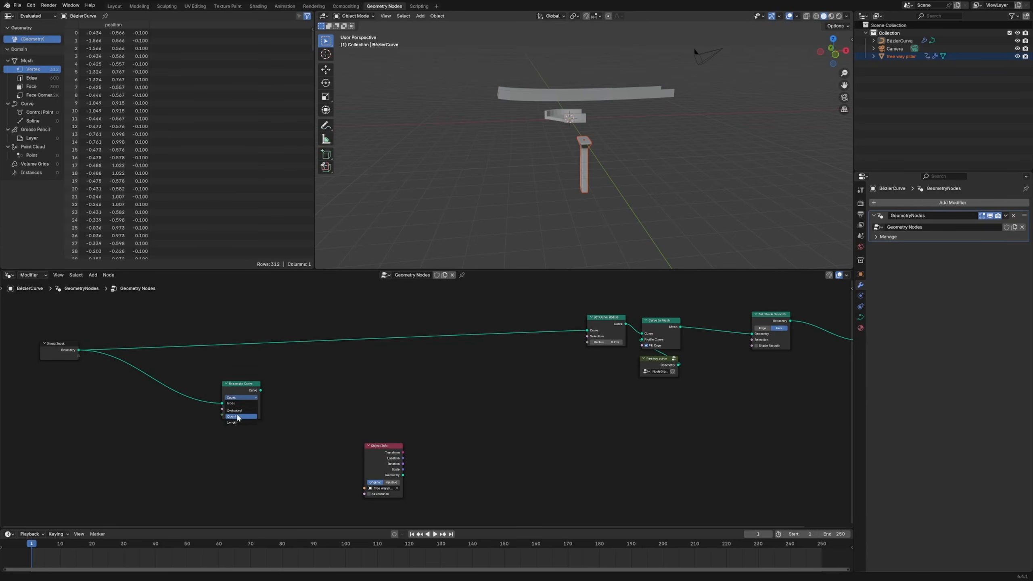
click(237, 423)
drag(250, 391, 296, 386)
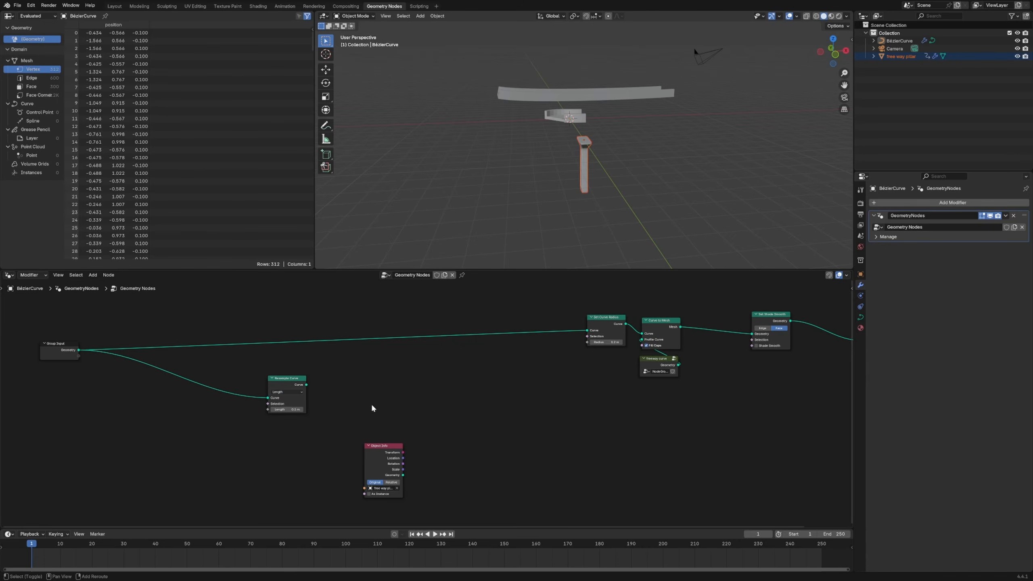
Add an Instance on Points node, linking the resampled curve to Points and the Object Info geometry to Instance
key(shift+a)
text(instna)
key(Return)
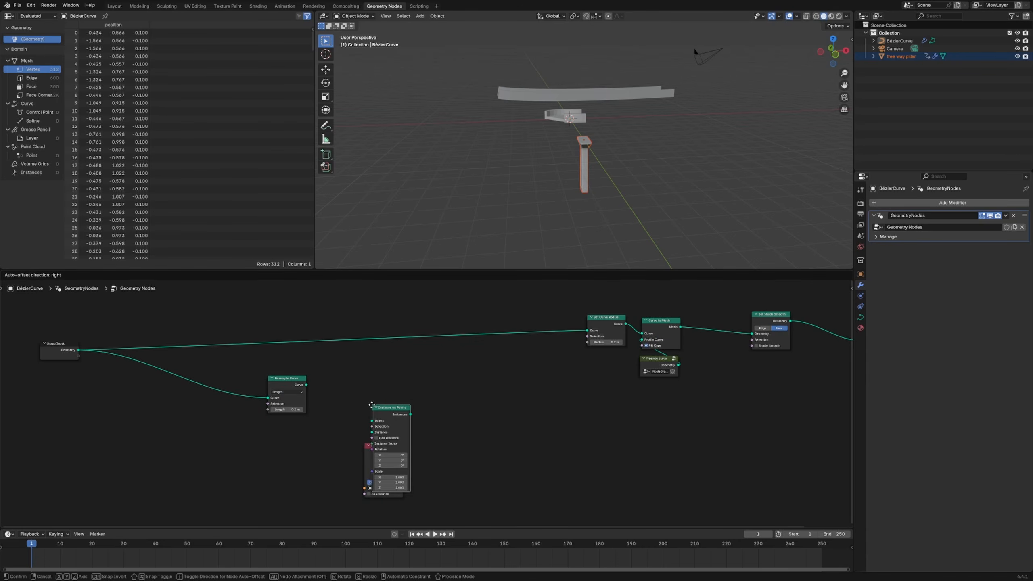
click(464, 391)
drag(306, 384, 447, 393)
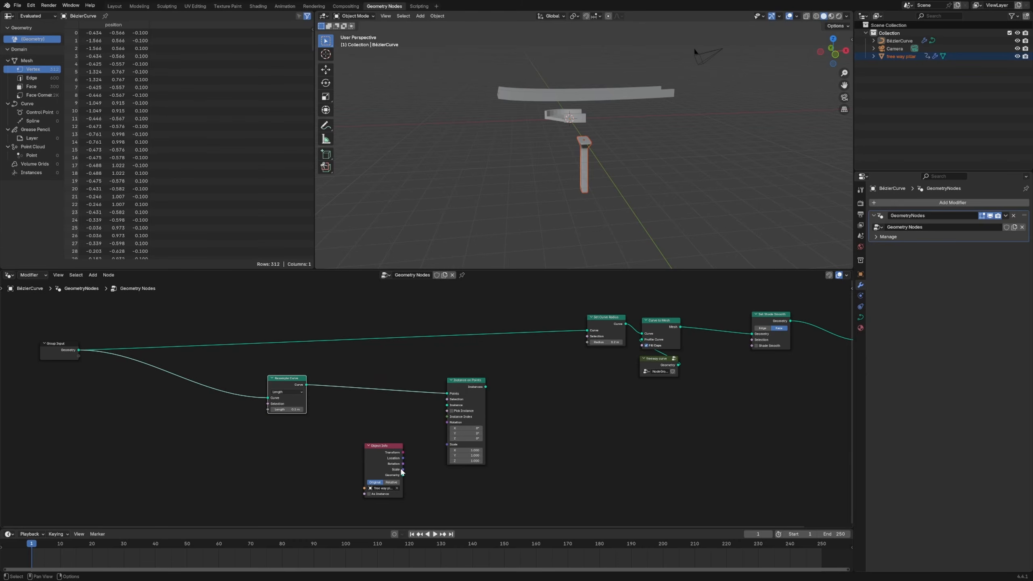
drag(403, 474, 447, 405)
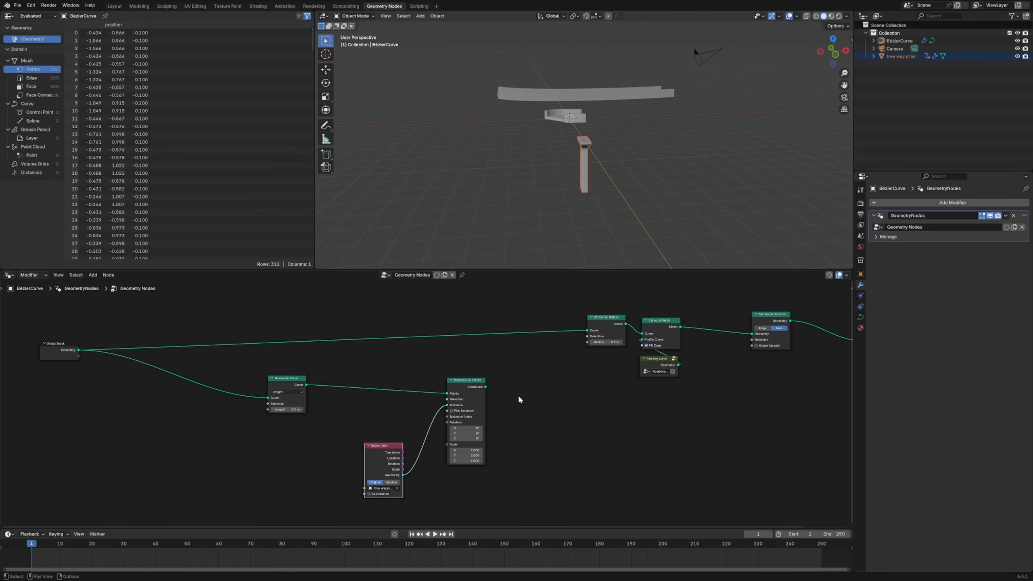
Preview the pillar instances through a Viewer node and set the Resample Curve length to 5 m
ctrl+shift+click(484, 402)
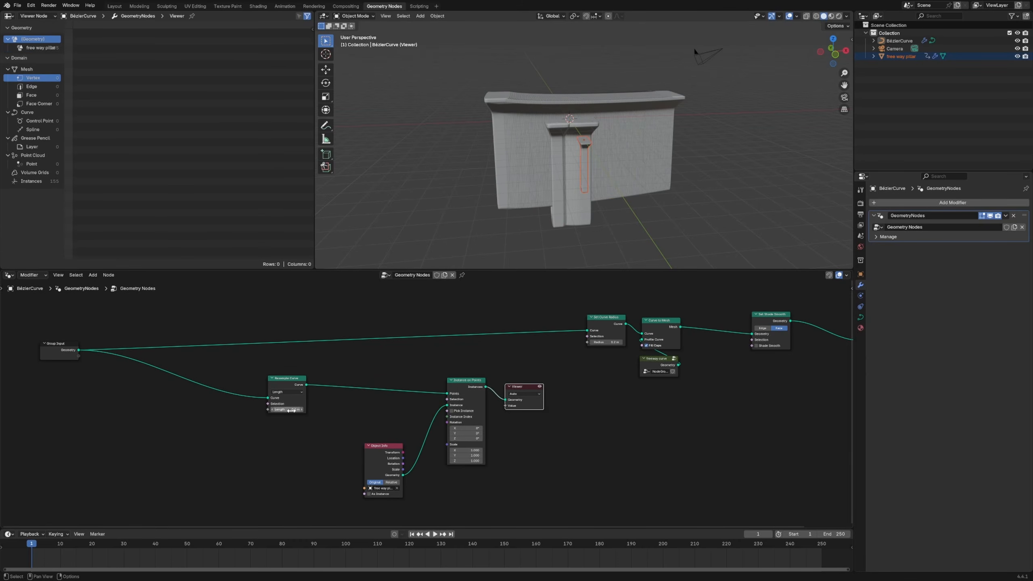
click(291, 409)
text(5)
key(Return)
middle_drag(494, 193, 472, 205)
scroll(499, 240, down, 4)
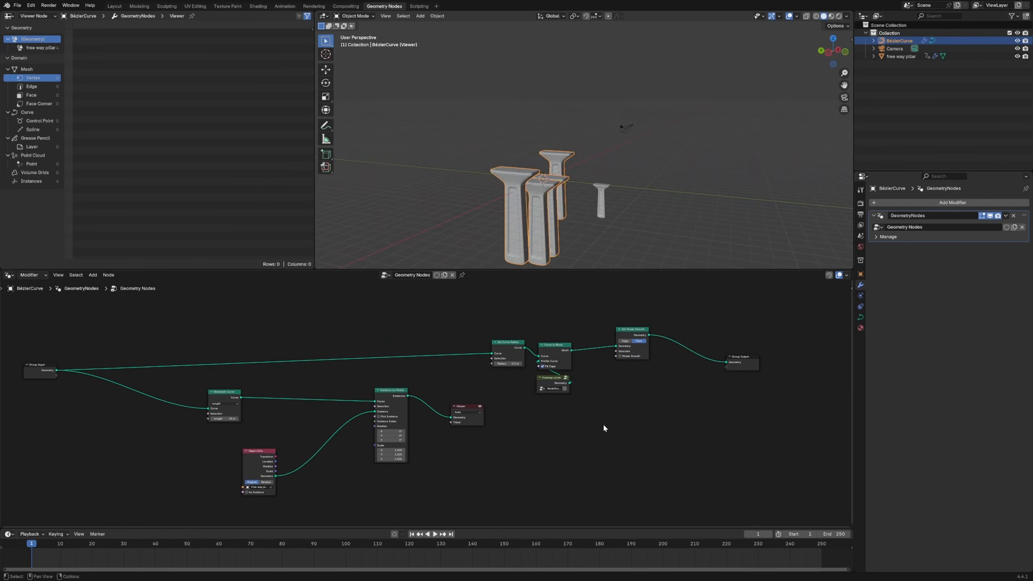
Insert Join Geometry between Curve to Mesh and Set Shade Smooth, connect the pillar instances to it, delete the Viewer, and tidy the nodes
key(shift+a)
text(jo)
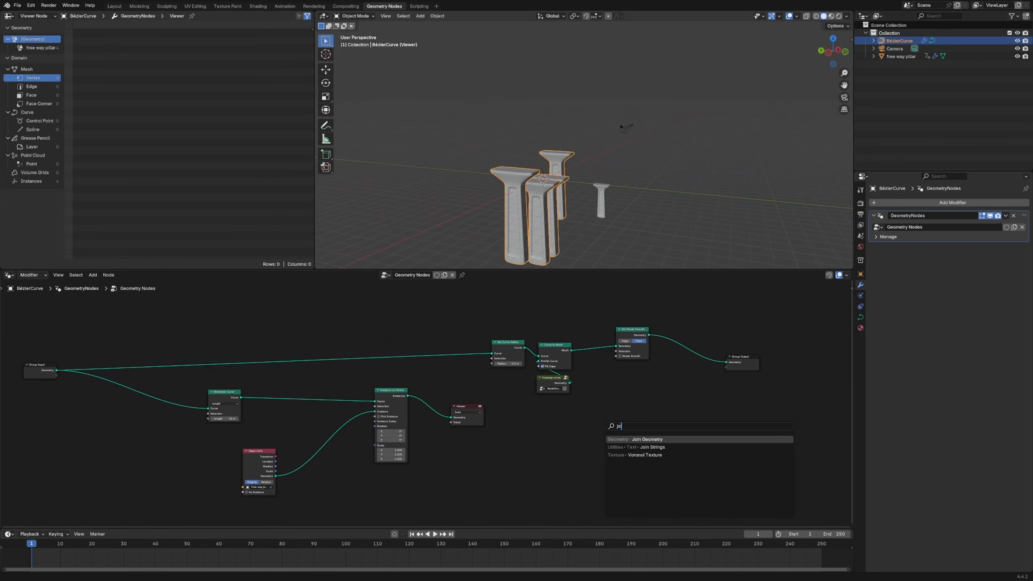
key(Return)
click(598, 346)
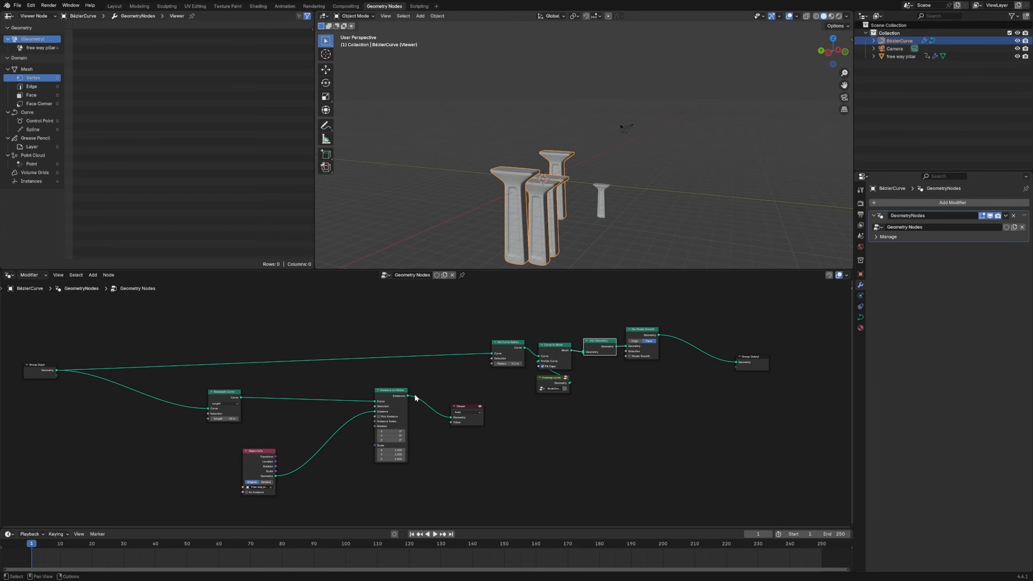
drag(408, 395, 596, 341)
click(468, 405)
key(x)
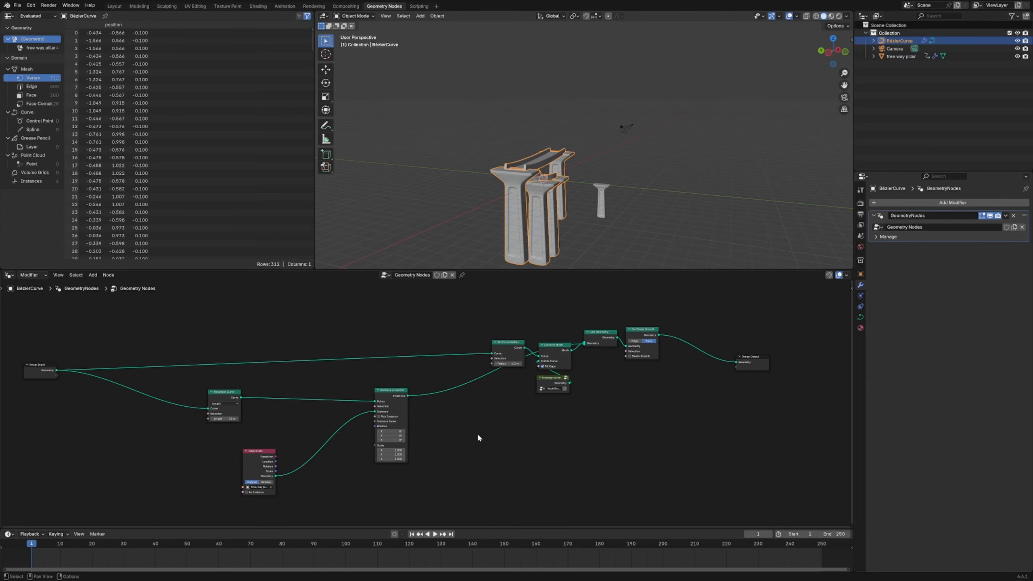
middle_drag(501, 204, 475, 202)
scroll(632, 327, up, 4)
drag(534, 292, 515, 299)
Select the original free way pillar object and apply its scale
click(621, 215)
middle_drag(621, 214, 624, 224)
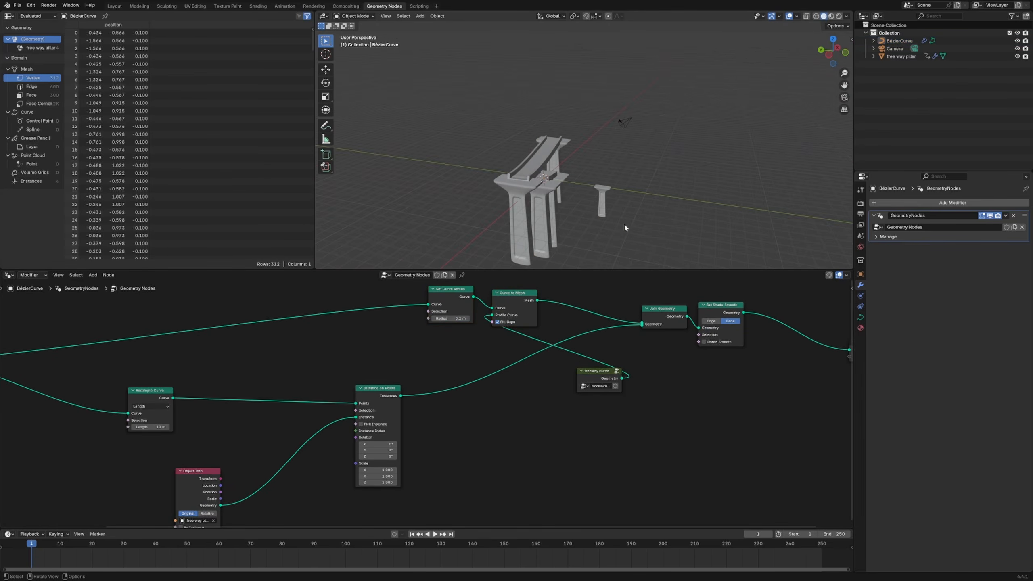
click(603, 204)
key(ctrl+a)
click(587, 207)
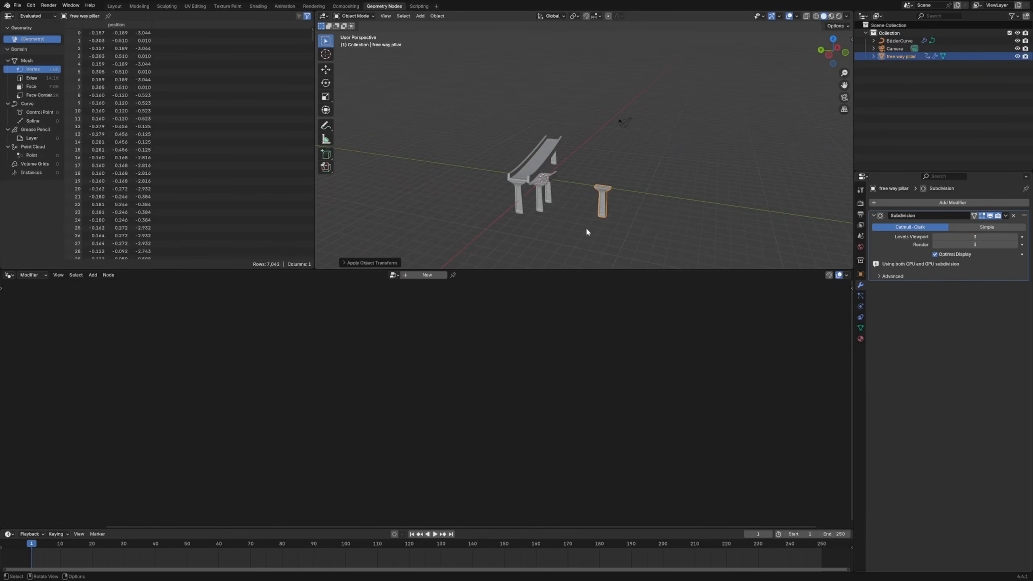
Draw additional freehand splines in the BézierCurve object's Edit Mode to create curved freeway stretches, and return to Object Mode
click(549, 202)
mouse_move(550, 202)
middle_down()
mouse_move(568, 163)
mouse_move(517, 192)
mouse_move(565, 201)
mouse_move(529, 181)
mouse_move(536, 197)
middle_up()
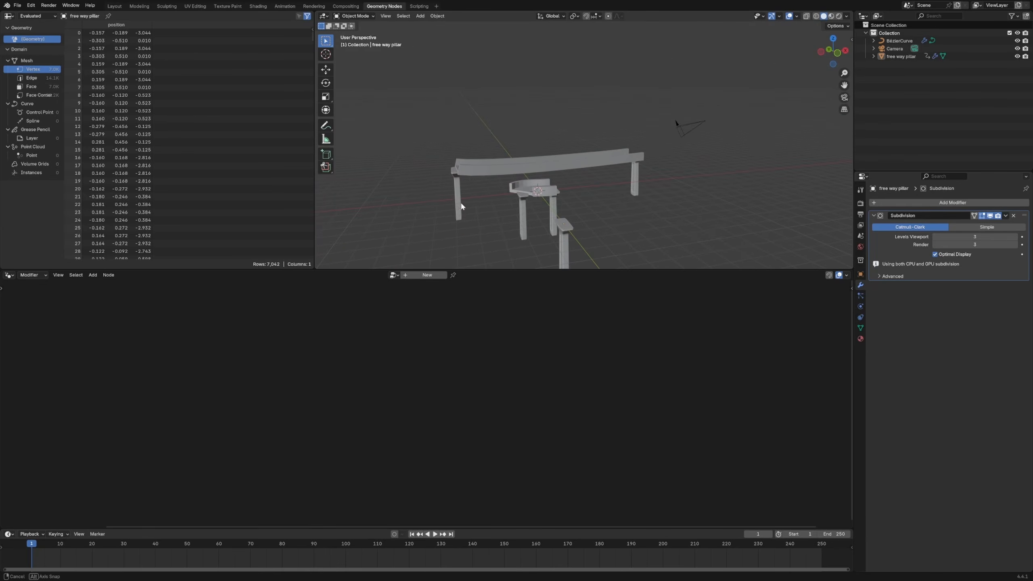
click(537, 197)
key(Tab)
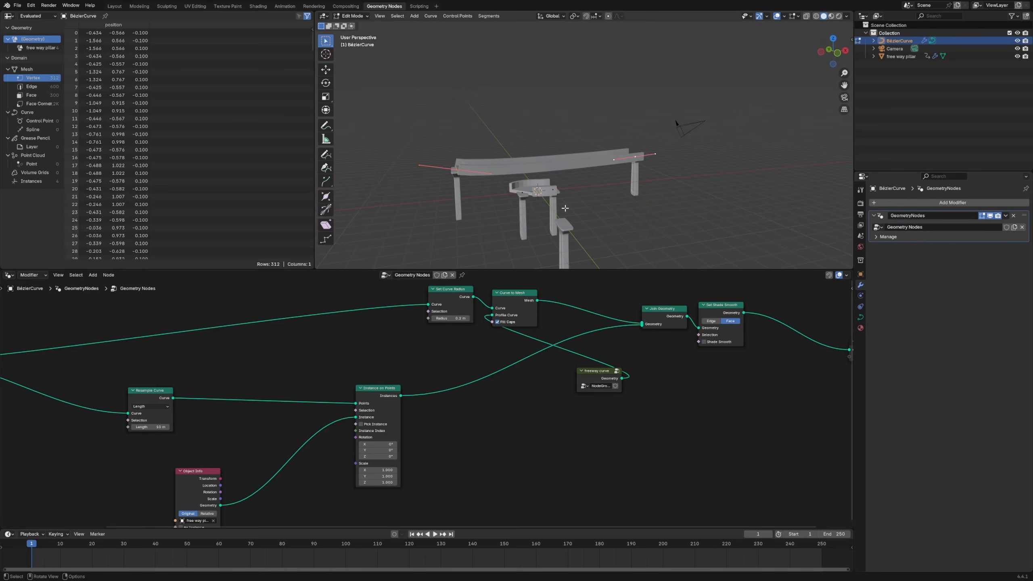
click(325, 154)
drag(764, 101, 765, 101)
mouse_move(660, 135)
middle_down()
mouse_move(550, 139)
mouse_move(524, 158)
mouse_move(602, 143)
mouse_move(555, 136)
mouse_move(581, 122)
mouse_move(584, 161)
middle_up()
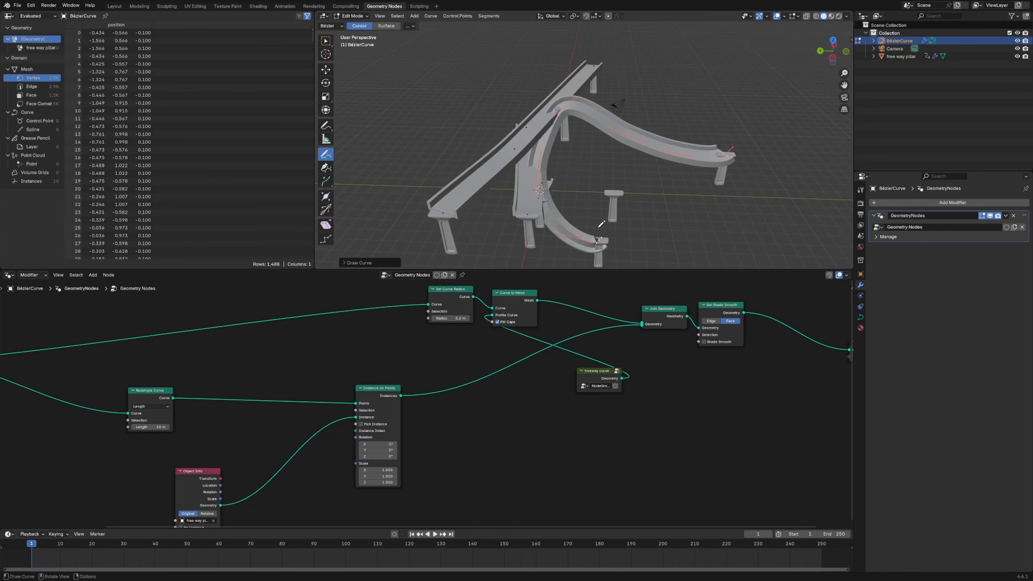
middle_drag(652, 140, 586, 146)
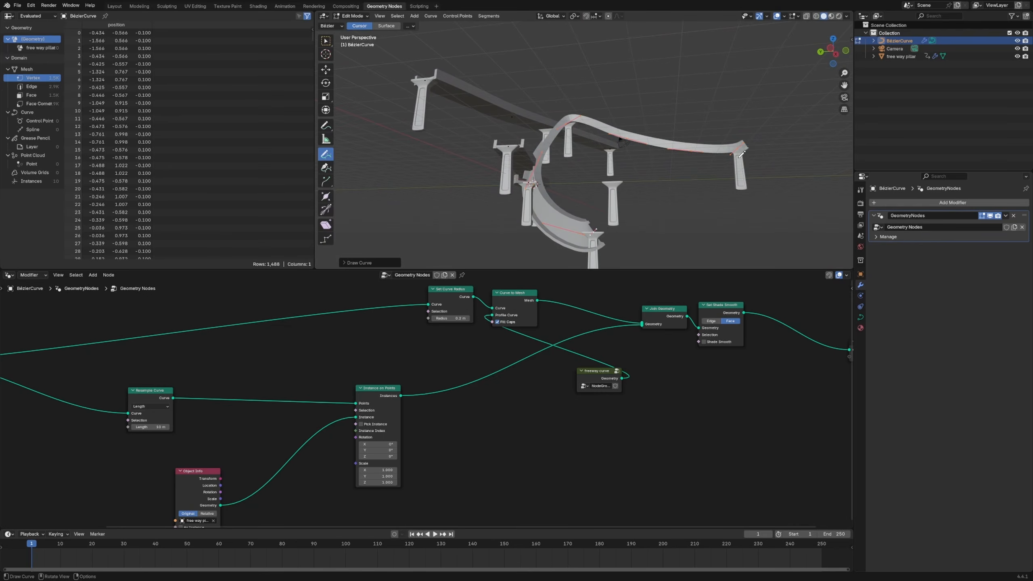
middle_drag(741, 153, 734, 180)
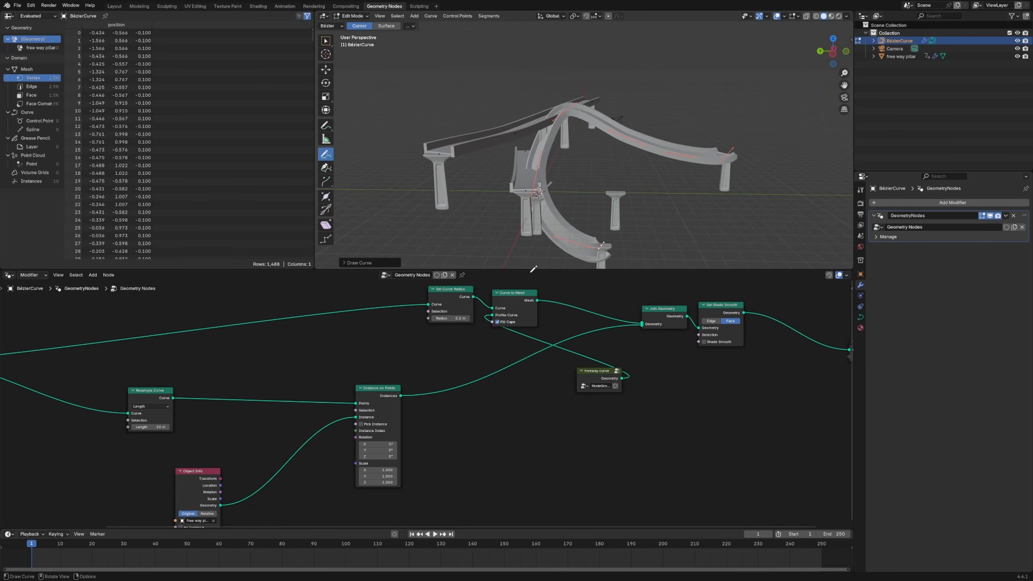
key(Tab)
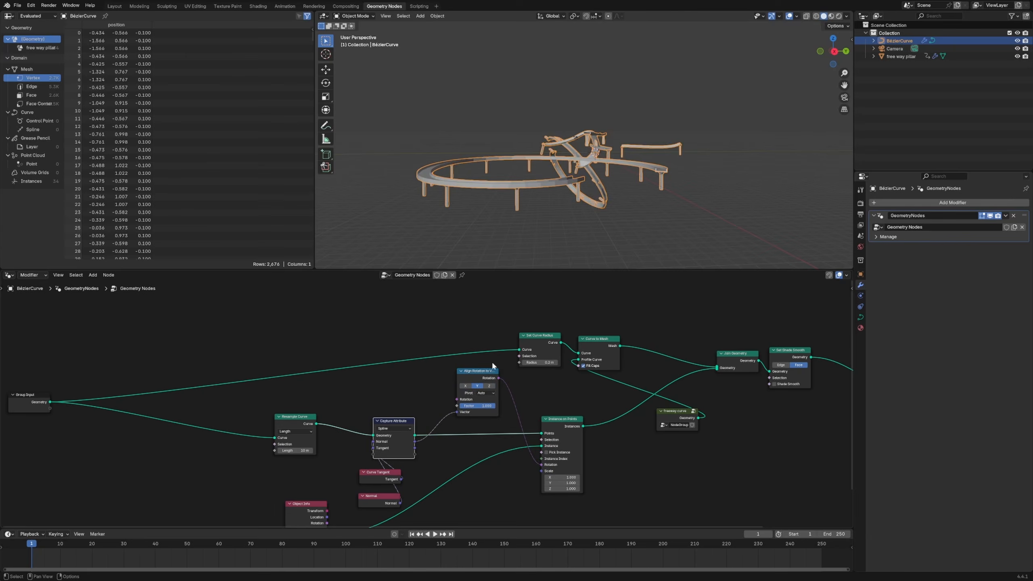
Delete the Curve Tangent node from the freeway's Geometry Nodes tree
middle_drag(558, 180, 578, 246)
middle_drag(476, 456, 484, 423)
click(397, 446)
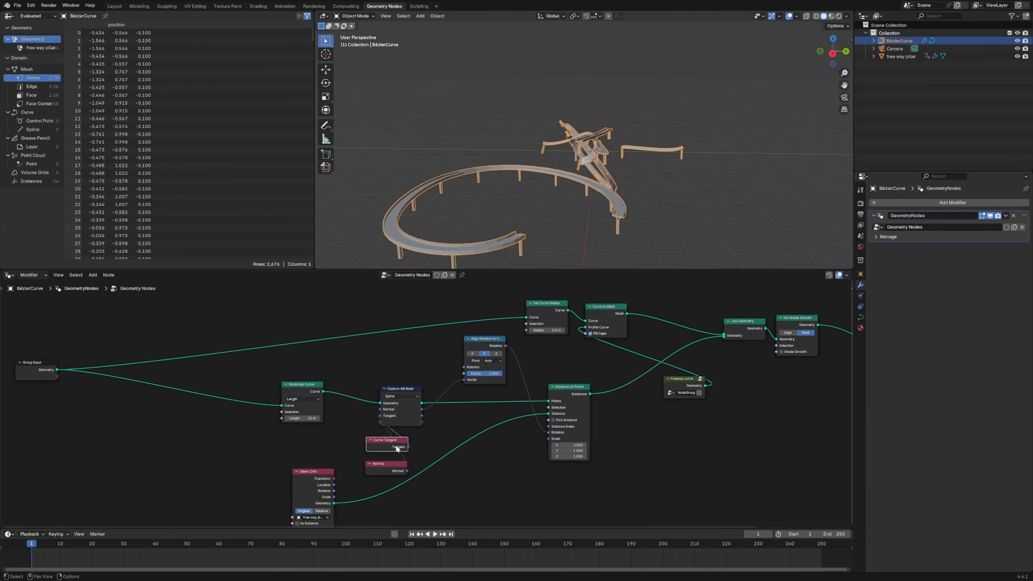
key(x)
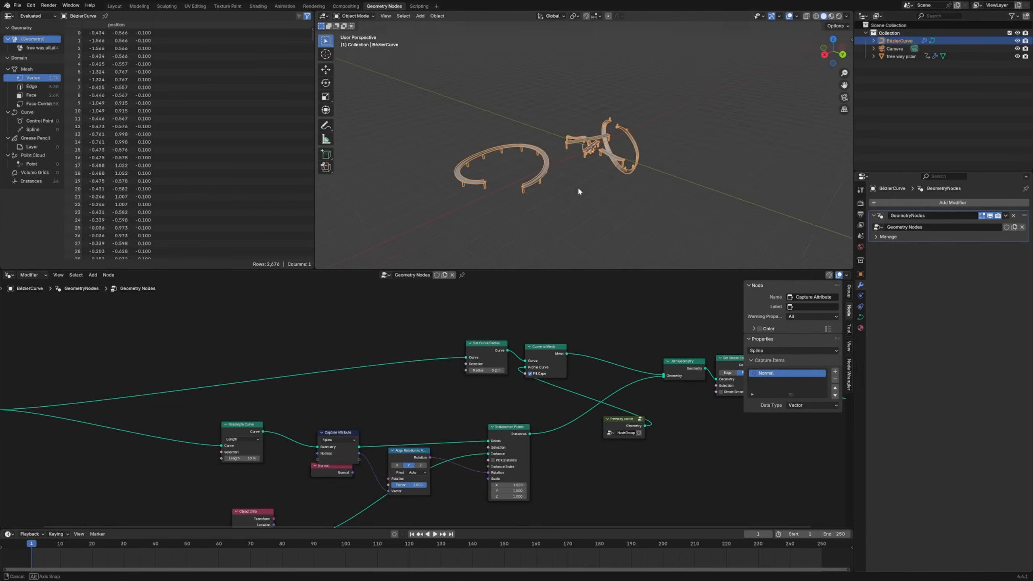
Inspect the pillar instances along the freeway splines and the original free way pillar from several angles
middle_drag(578, 186, 524, 155)
scroll(549, 154, down, 7)
click(673, 257)
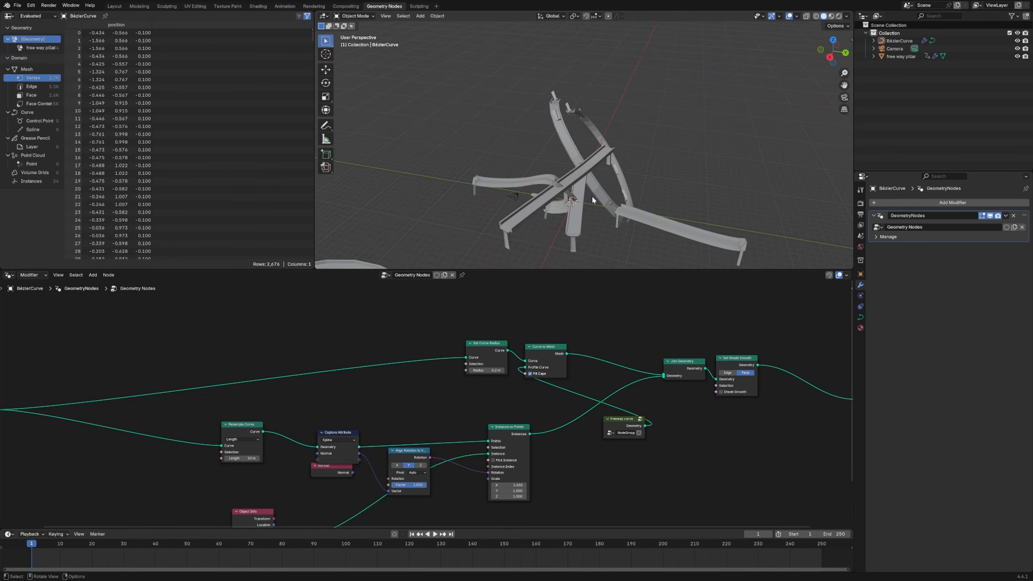
shift+middle_drag(583, 210, 574, 230)
middle_drag(574, 230, 575, 195)
scroll(578, 196, down, 4)
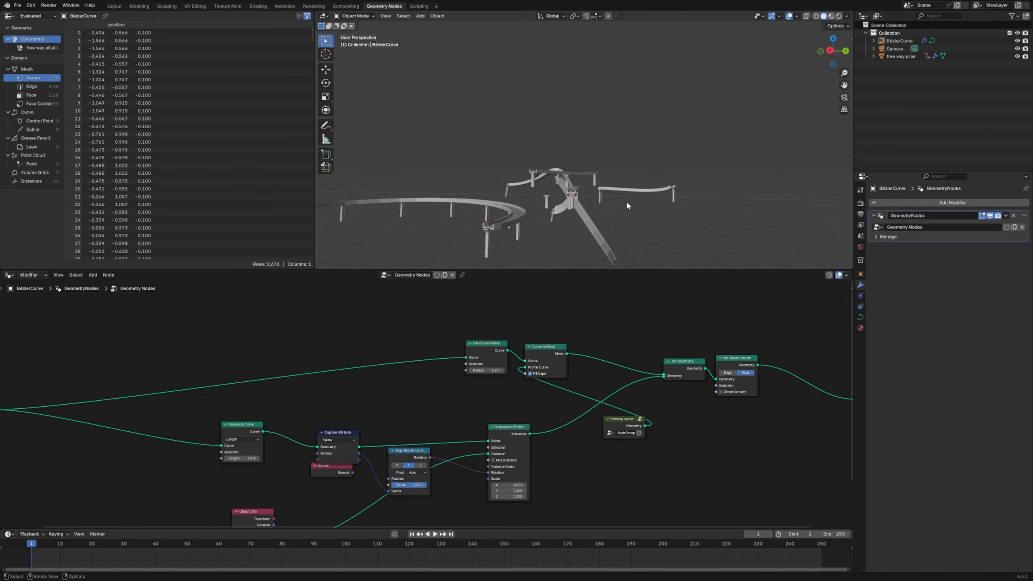
click(896, 56)
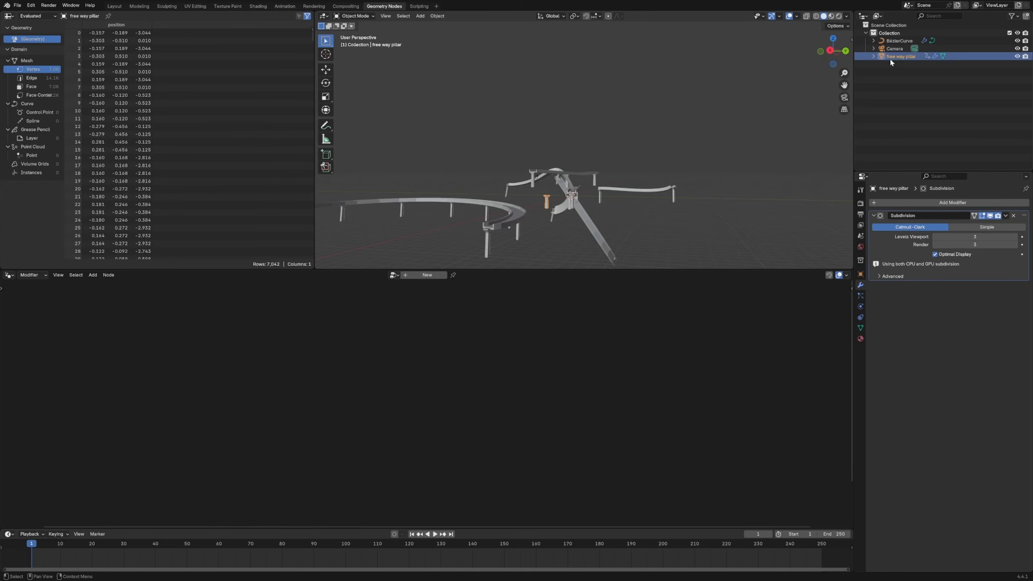
key(KP_Decimal)
middle_drag(626, 160, 603, 133)
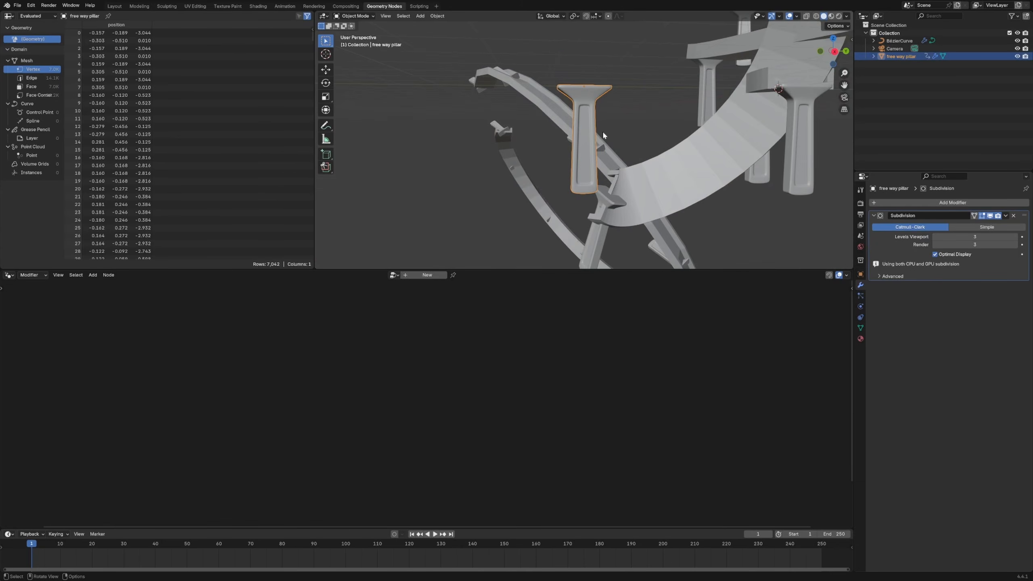
scroll(652, 157, down, 3)
click(635, 147)
scroll(623, 162, down, 10)
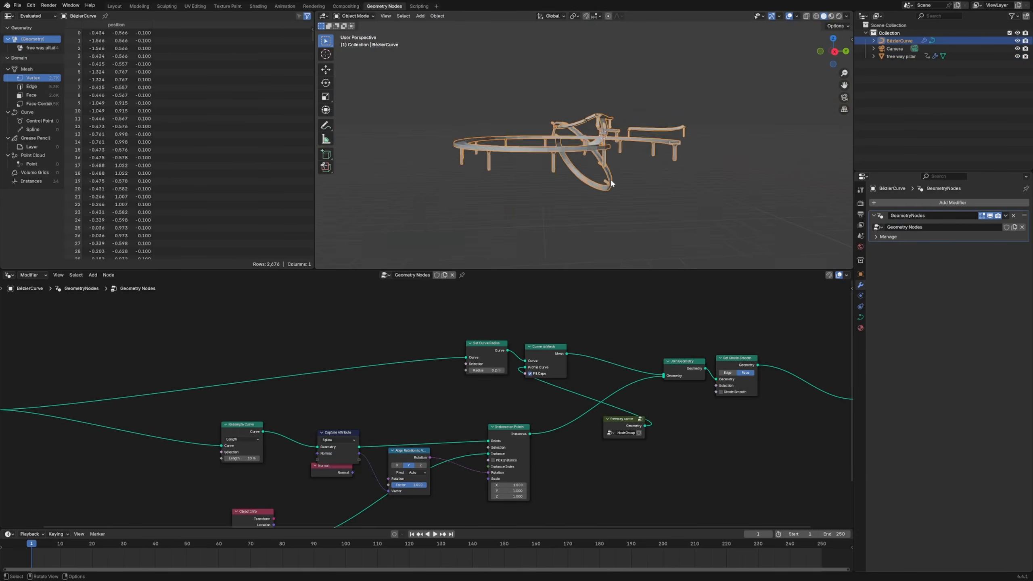
mouse_move(611, 179)
middle_down()
mouse_move(630, 180)
mouse_move(626, 188)
middle_up()
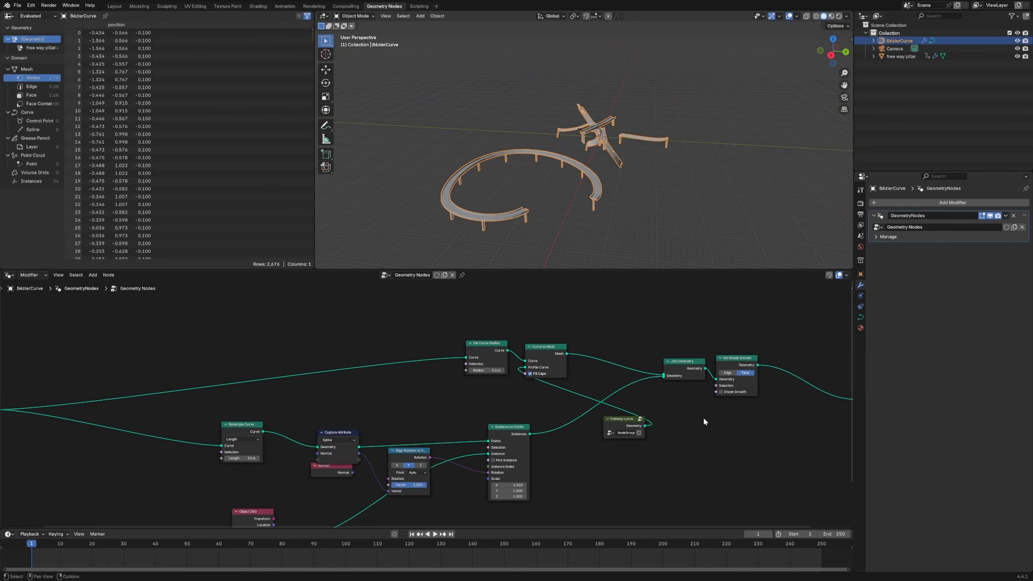
Move Curve to Mesh closer to Join Geometry and place the freeway curve group directly beneath it
ctrl+scroll(697, 426, right, 6)
click(502, 416)
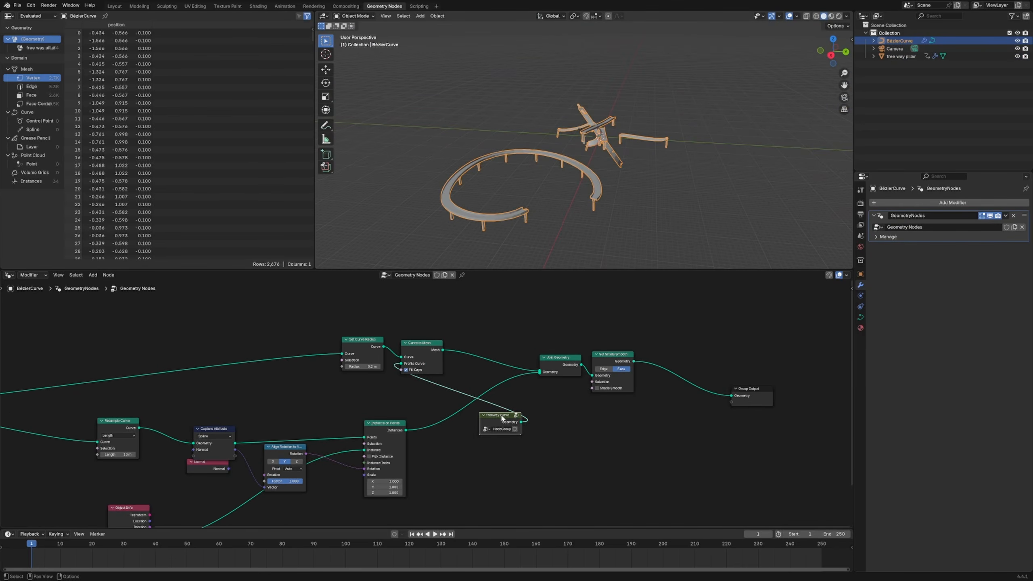
drag(472, 409, 437, 384)
drag(424, 346, 477, 337)
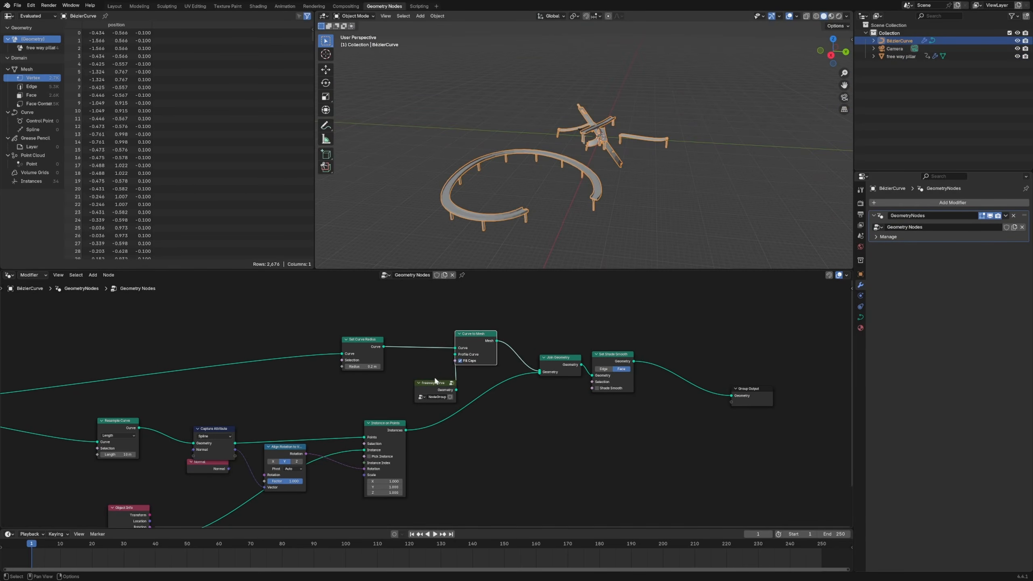
drag(436, 382, 473, 380)
Review the rectangle and transform nodes inside the freeway curve group and examine the swept road in the viewport
key(Tab)
scroll(470, 421, down, 3)
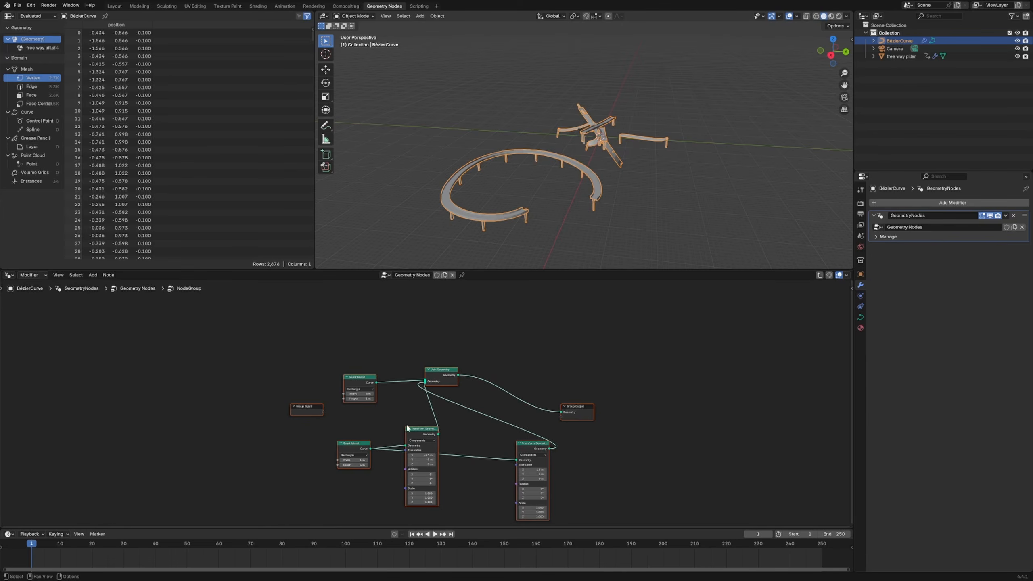
scroll(593, 228, up, 8)
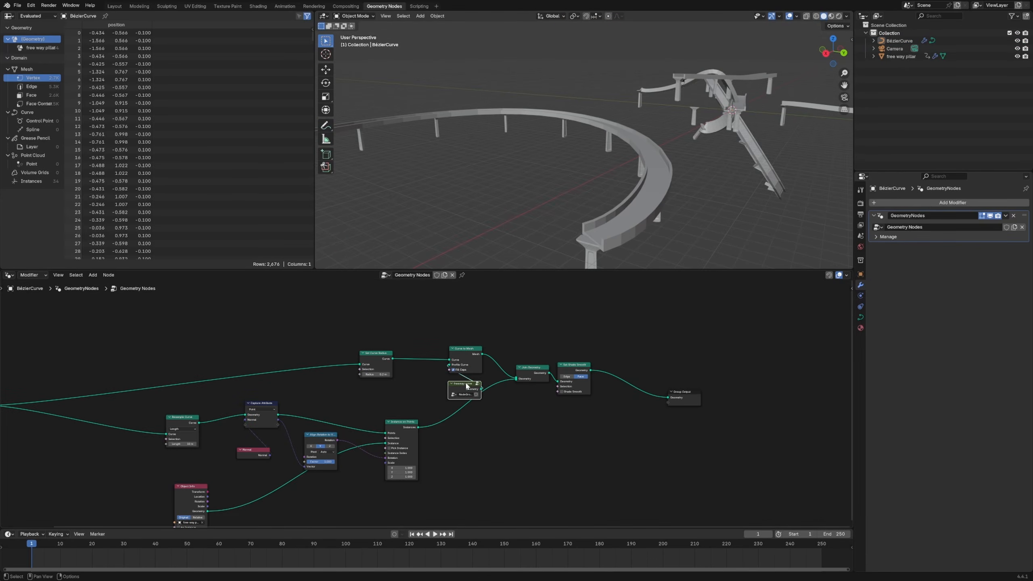
key(Tab)
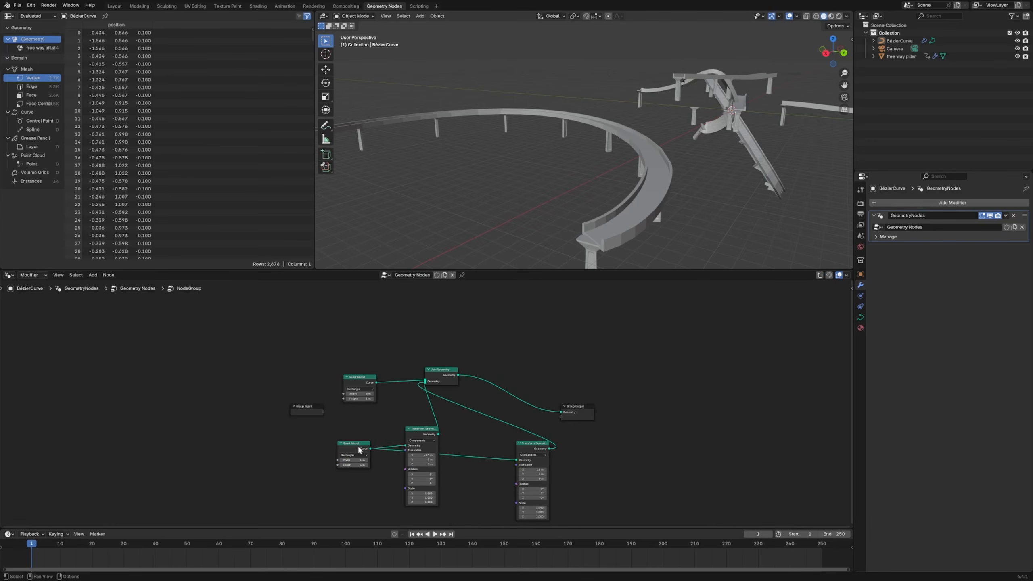
scroll(609, 179, down, 5)
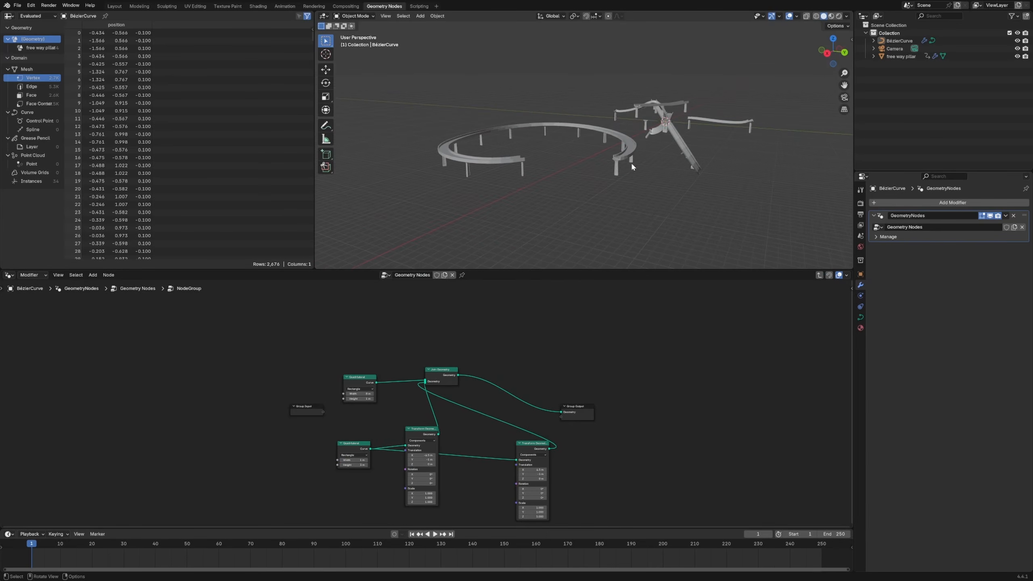
middle_drag(632, 165, 560, 187)
scroll(542, 178, up, 4)
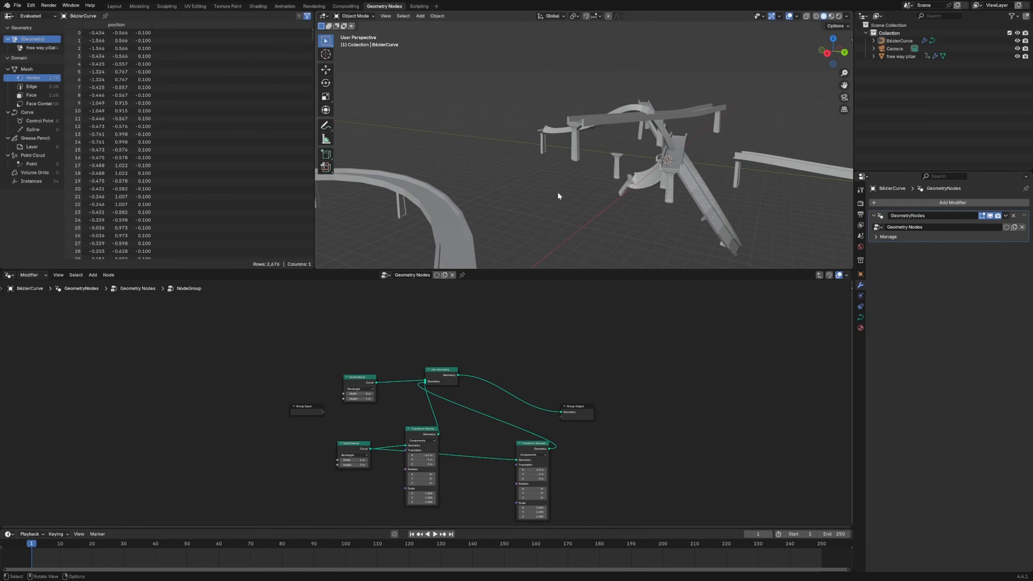
key(Tab)
middle_drag(560, 220, 552, 204)
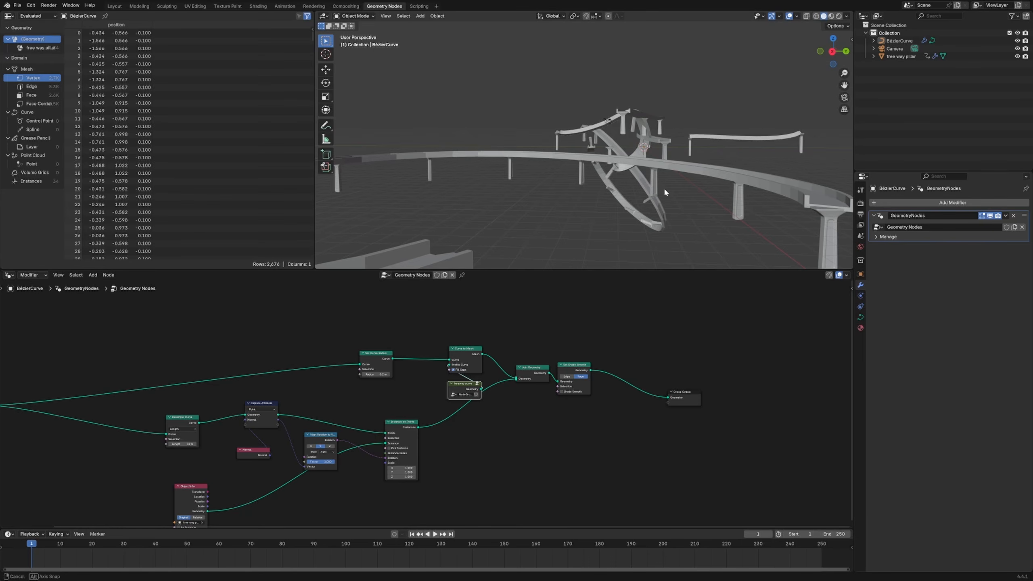
middle_drag(665, 192, 602, 209)
Spread out the Resample Curve and Capture Attribute nodes after Group Input to make the pillar branch readable
middle_drag(189, 413, 394, 369)
drag(393, 372, 361, 376)
scroll(382, 406, up, 12)
middle_drag(273, 355, 394, 354)
drag(378, 349, 383, 336)
scroll(460, 374, down, 5)
middle_drag(463, 377, 435, 398)
drag(557, 349, 541, 346)
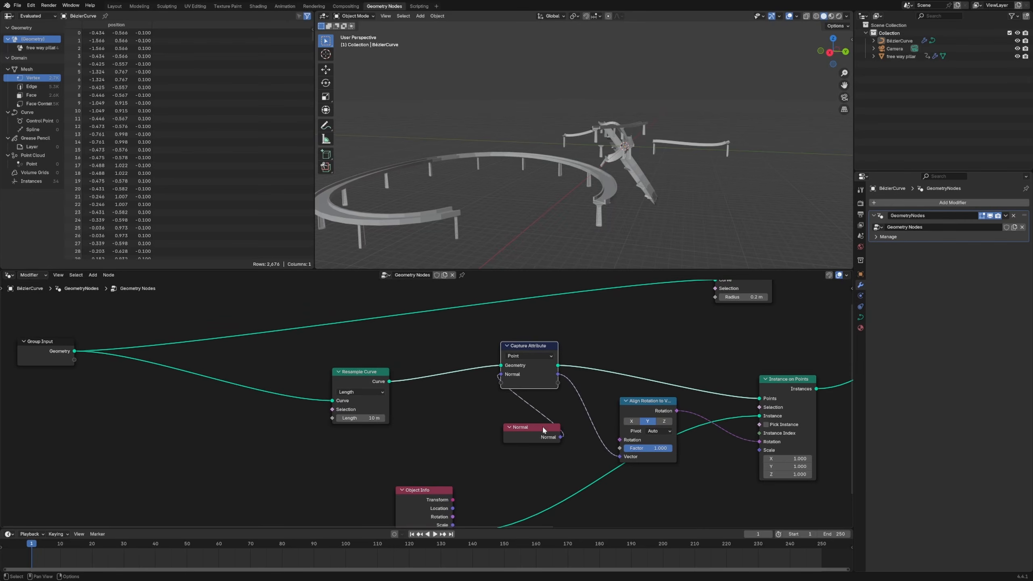
Tidy the Normal, Object Info, Align Rotation to Vector, Instance on Points and Set Curve Radius nodes
drag(544, 430, 511, 428)
drag(427, 490, 550, 474)
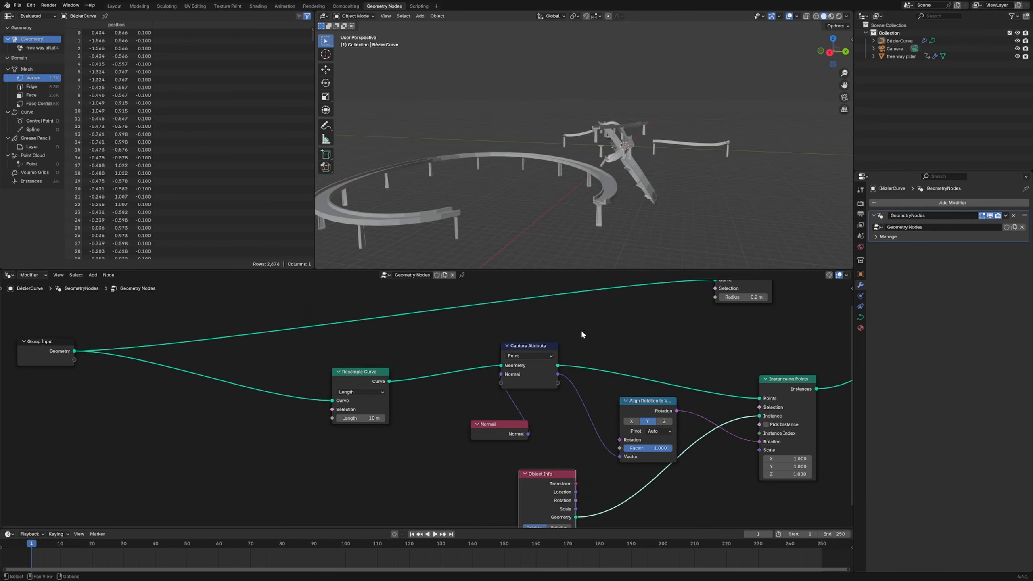
drag(657, 405, 635, 394)
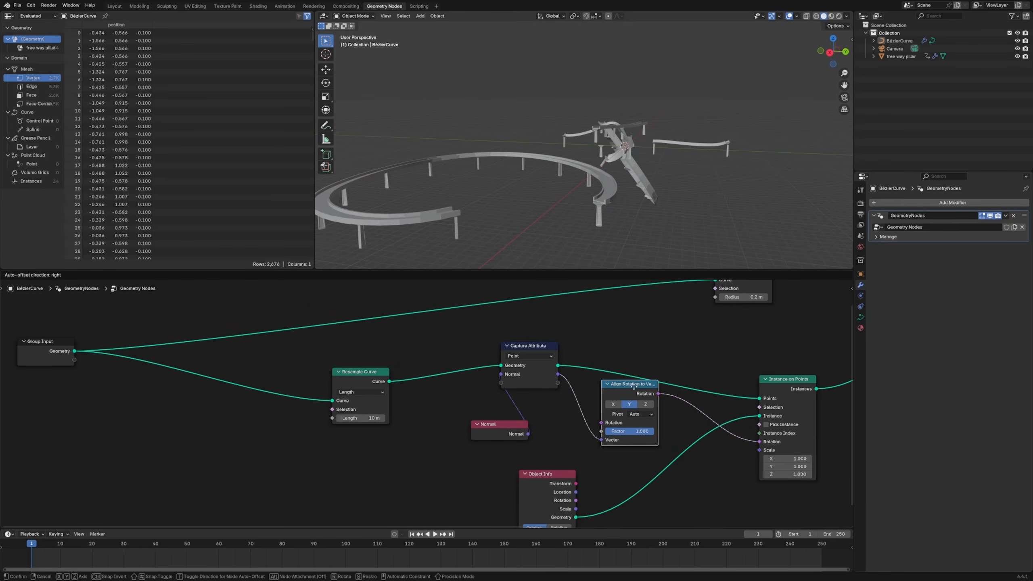
drag(780, 381, 761, 381)
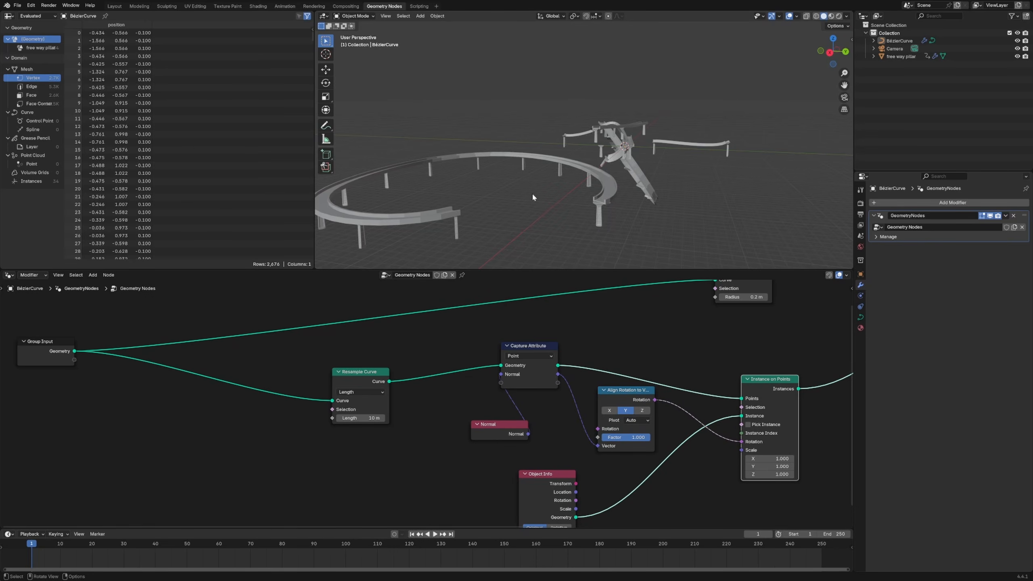
scroll(618, 322, down, 2)
middle_drag(618, 323, 466, 387)
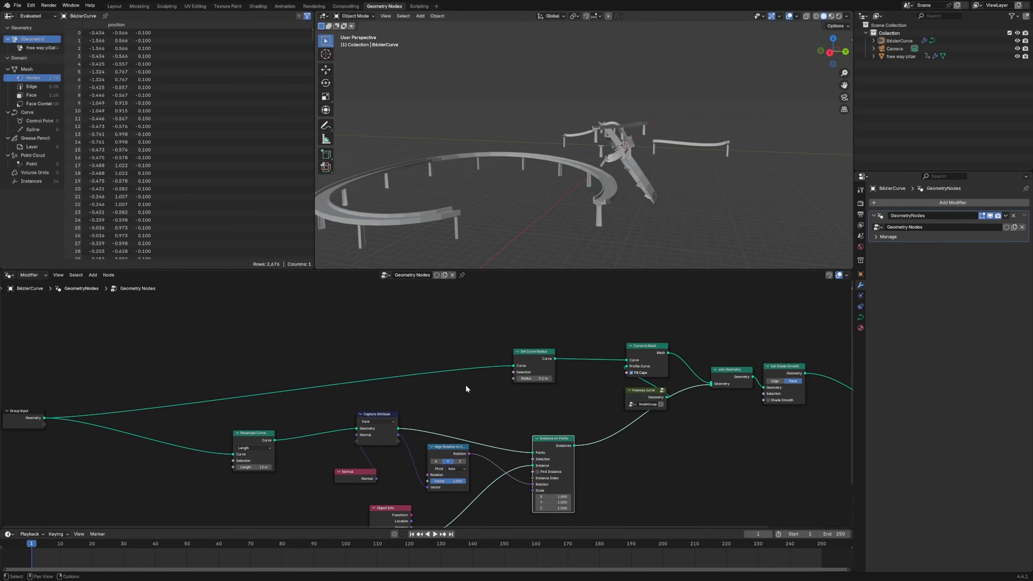
drag(539, 357, 541, 348)
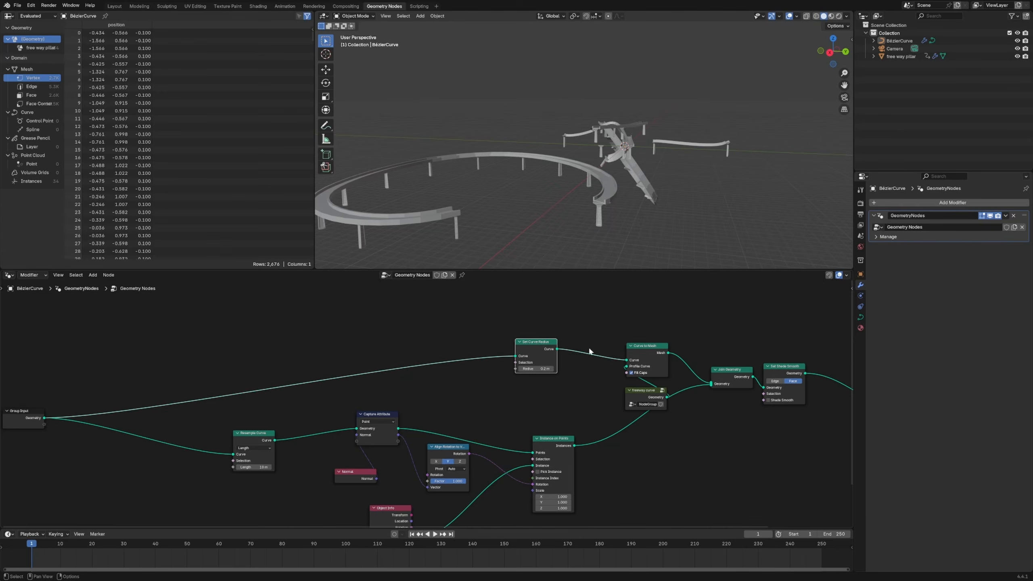
Try a Set Handle Type node between Group Input and Set Curve Radius, and remove it again
click(482, 379)
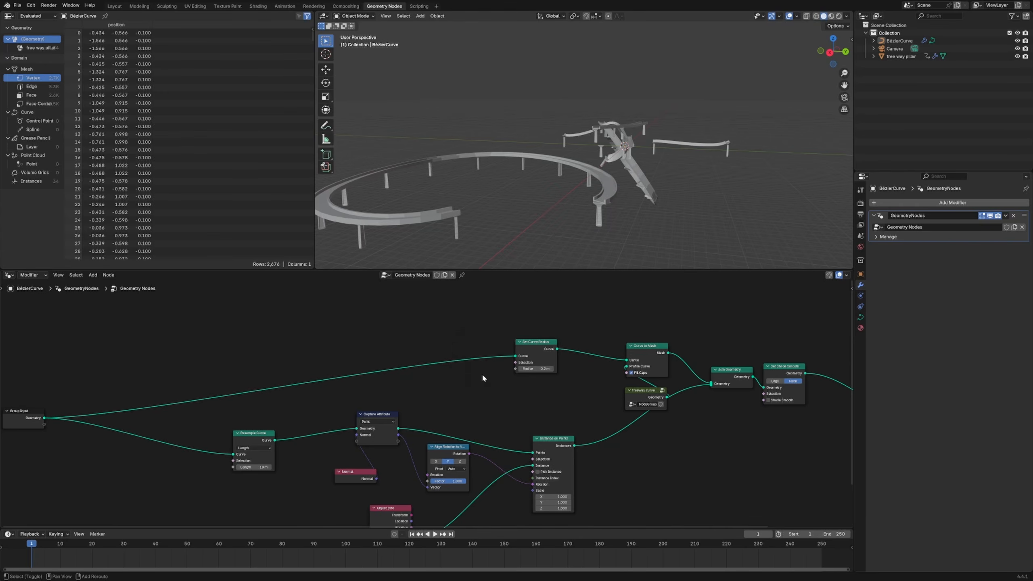
key(shift+a)
text(set curve typ)
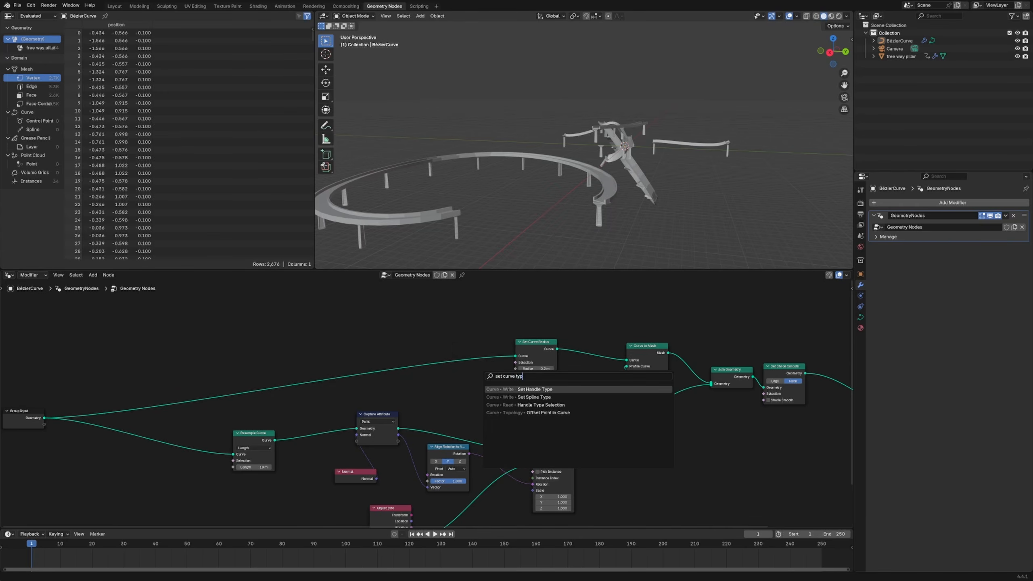
click(539, 428)
click(480, 362)
click(489, 363)
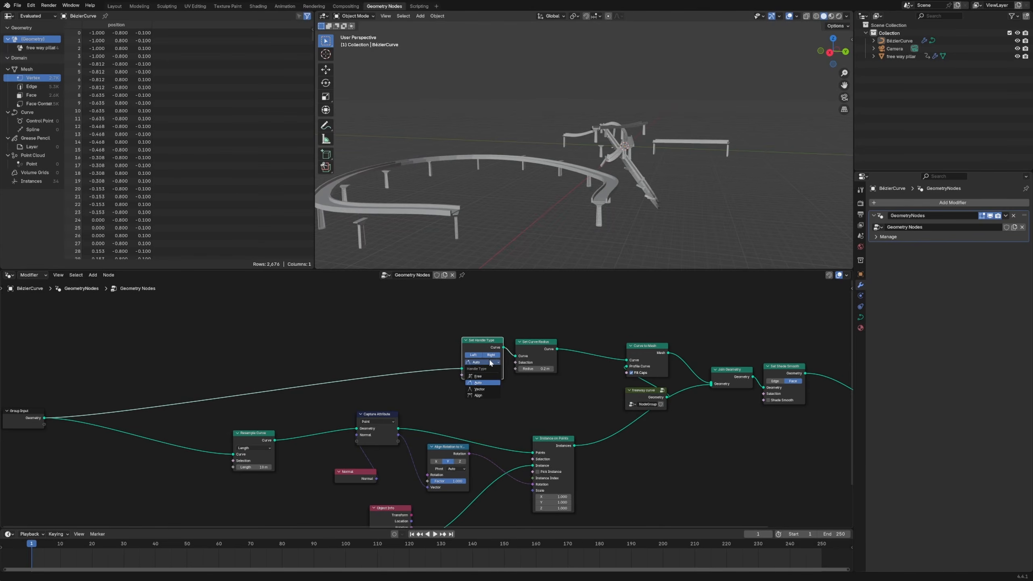
key(ctrl+x)
Insert a Set Spline Type node between Group Input and Set Curve Radius and choose a spline type other than Poly
key(shift+a)
text(sae)
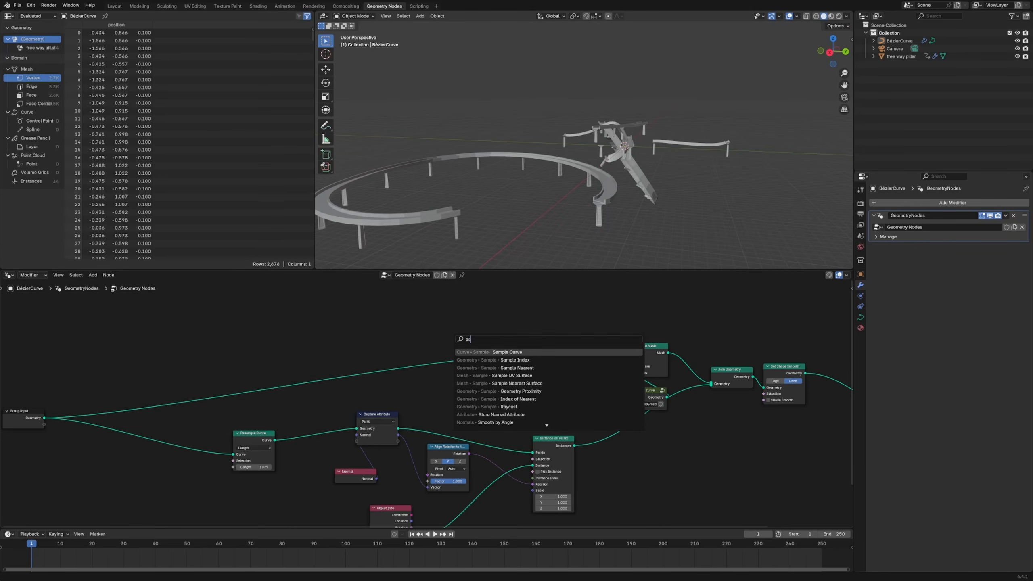
key(BackSpace)
key(BackSpace)
text(et splin)
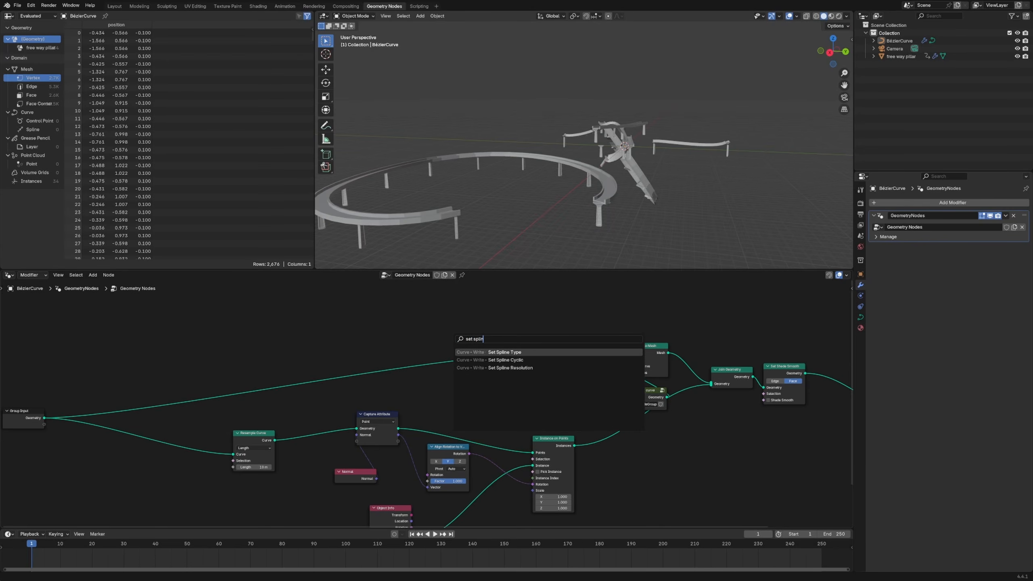
key(Return)
click(462, 349)
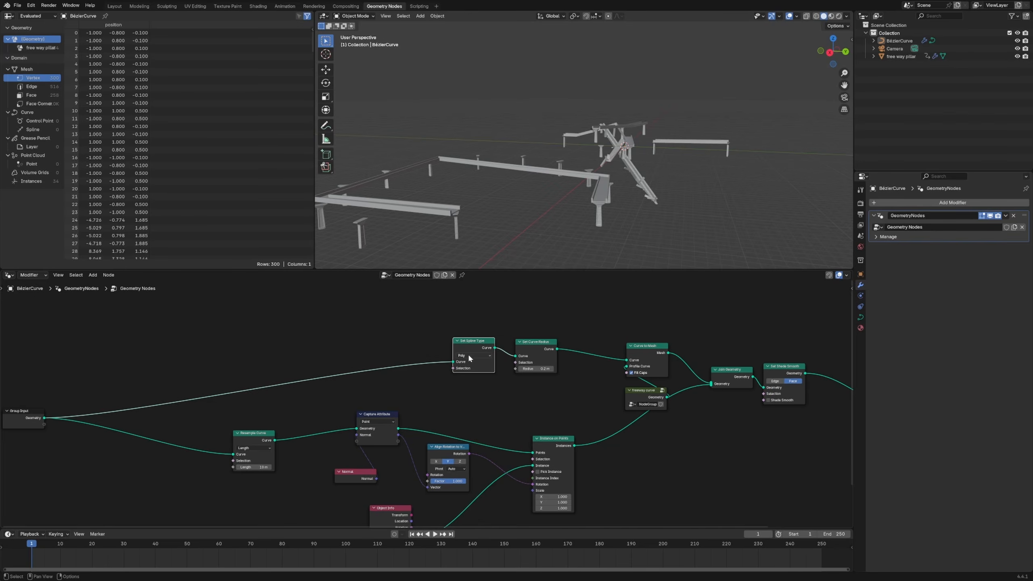
click(468, 354)
click(470, 387)
middle_drag(446, 245, 501, 223)
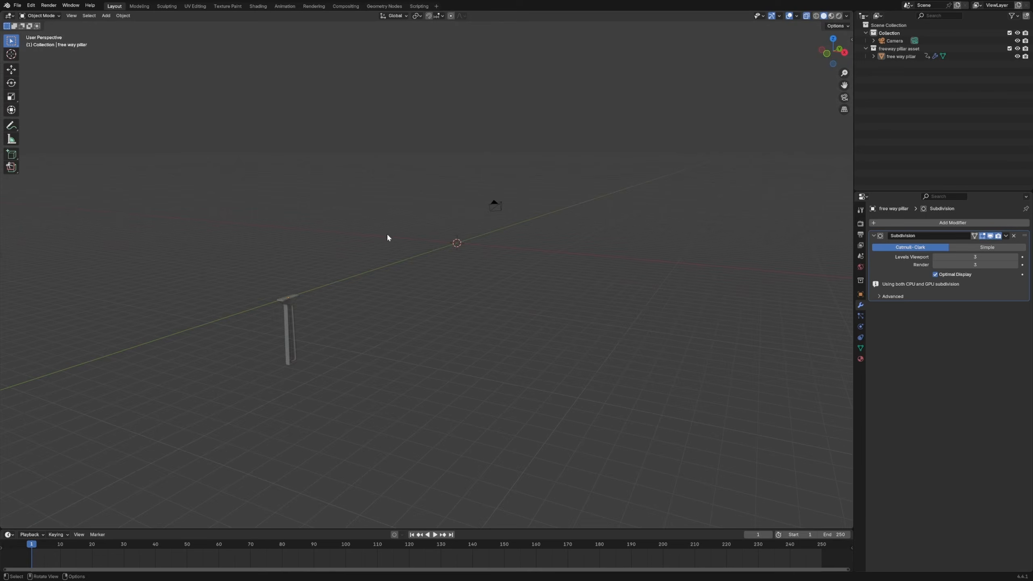
middle_drag(387, 238, 475, 254)
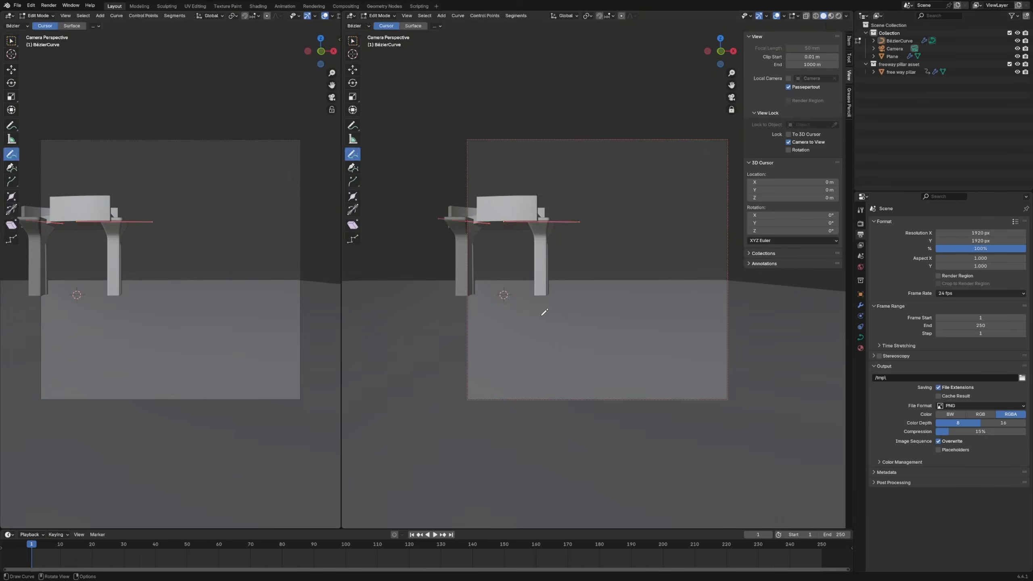
Reposition the far end of the road curve over the ground plane and draw another freeway spline crossing above it
middle_drag(542, 307, 569, 213)
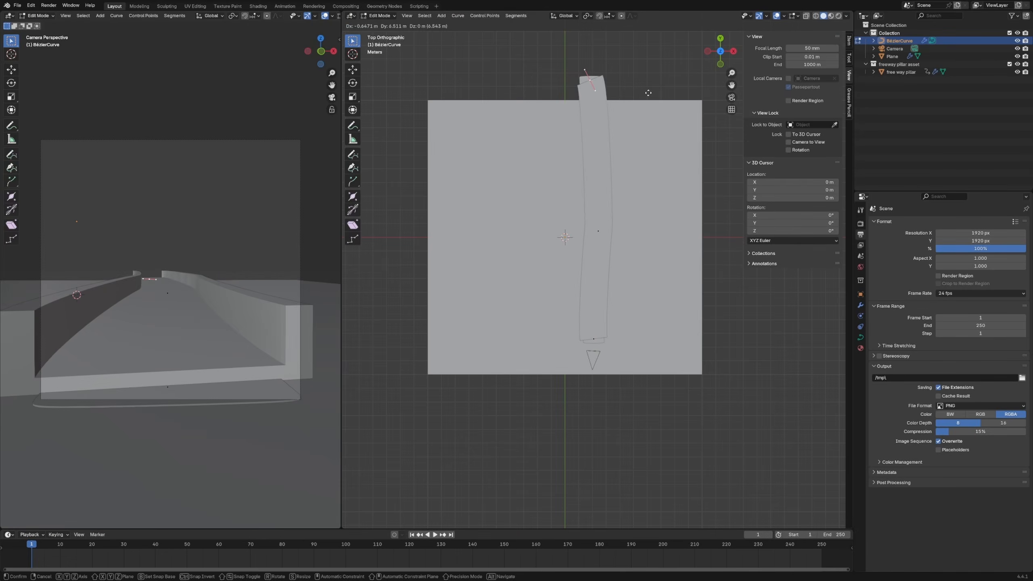
middle_drag(648, 92, 701, 367)
drag(321, 210, 138, 269)
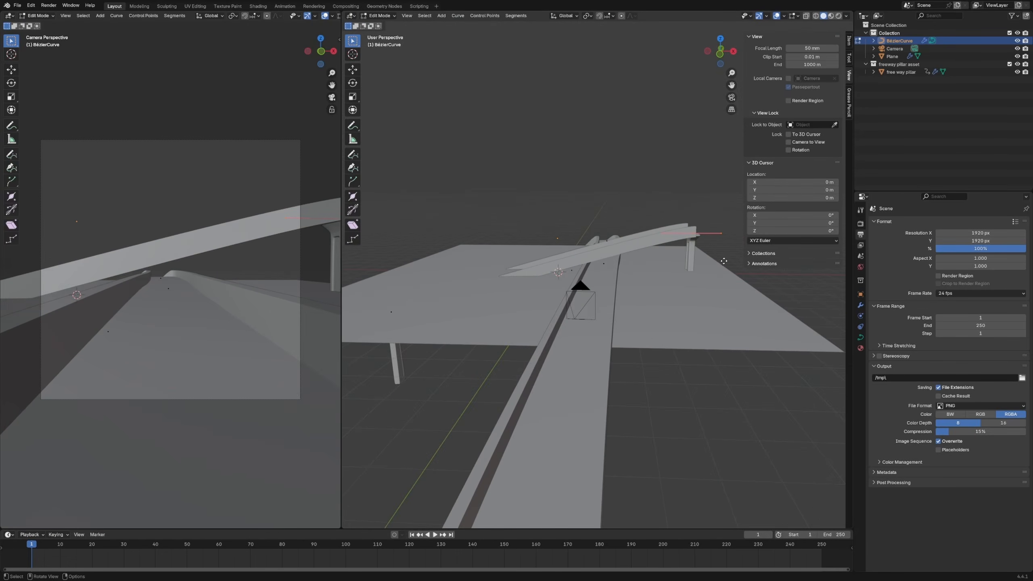
Reposition the control points of the crossing freeway spline so it passes above the main road, and consult the freeway reference photos
key(g)
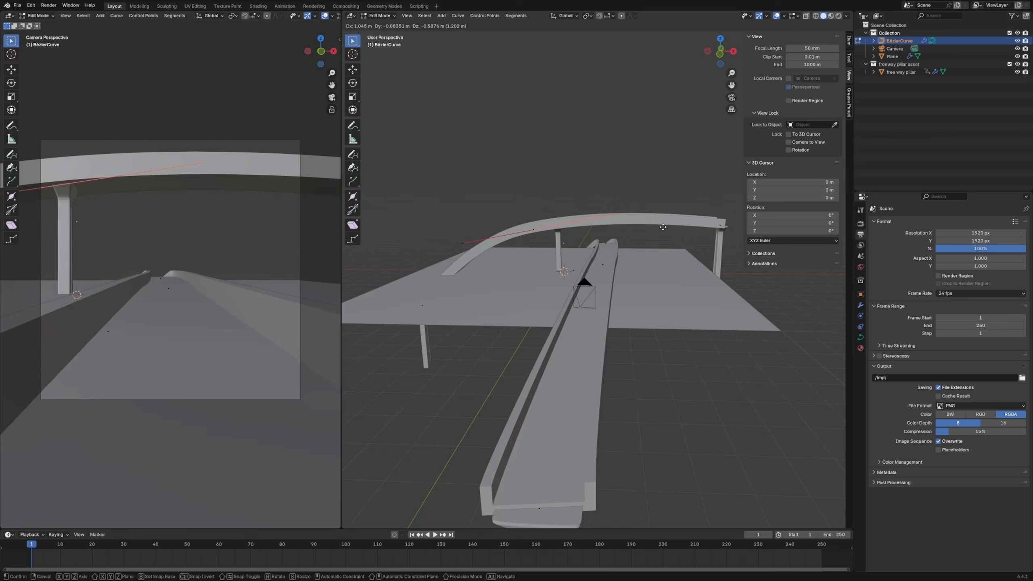
key(g)
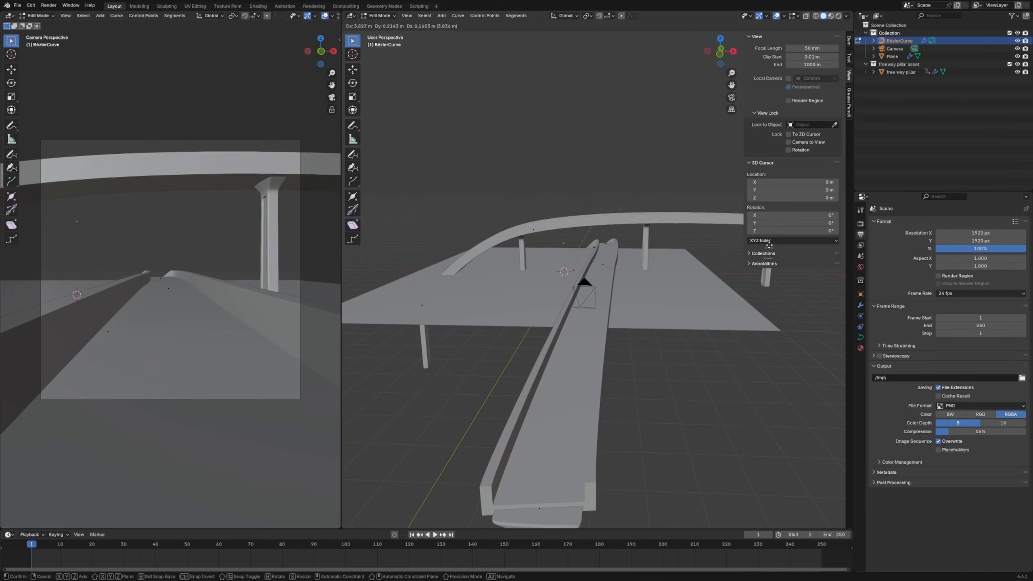
click(769, 245)
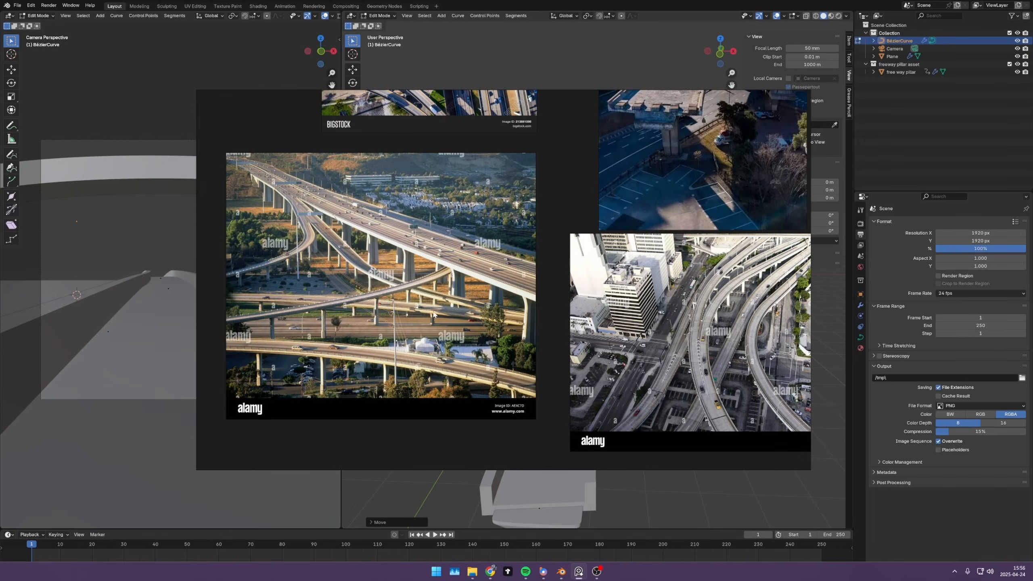
click(601, 480)
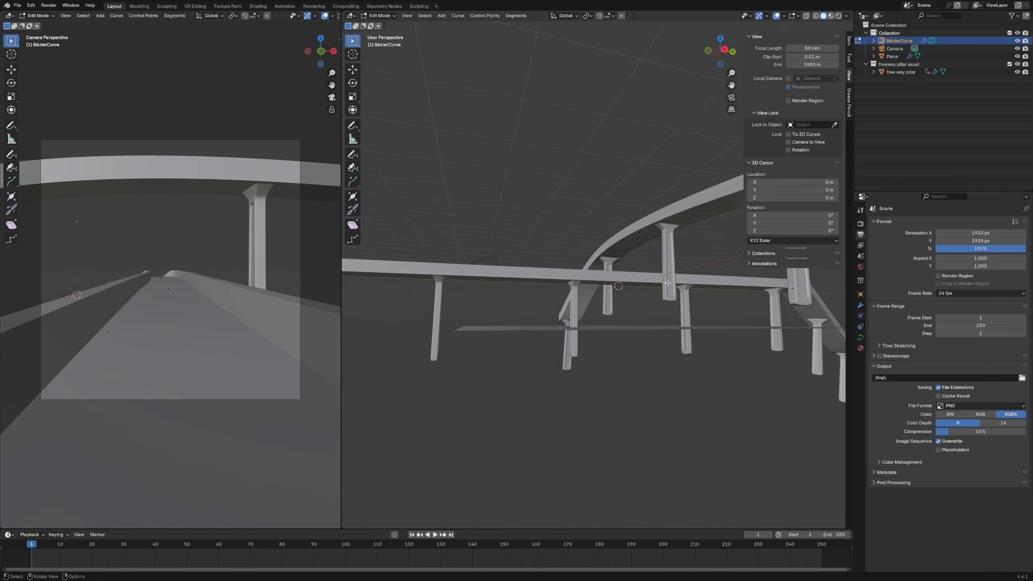
scroll(651, 301, down, 3)
Lower the main road's control point near the crossing along the Z axis, and adjust its position and handle direction
key(g)
key(z)
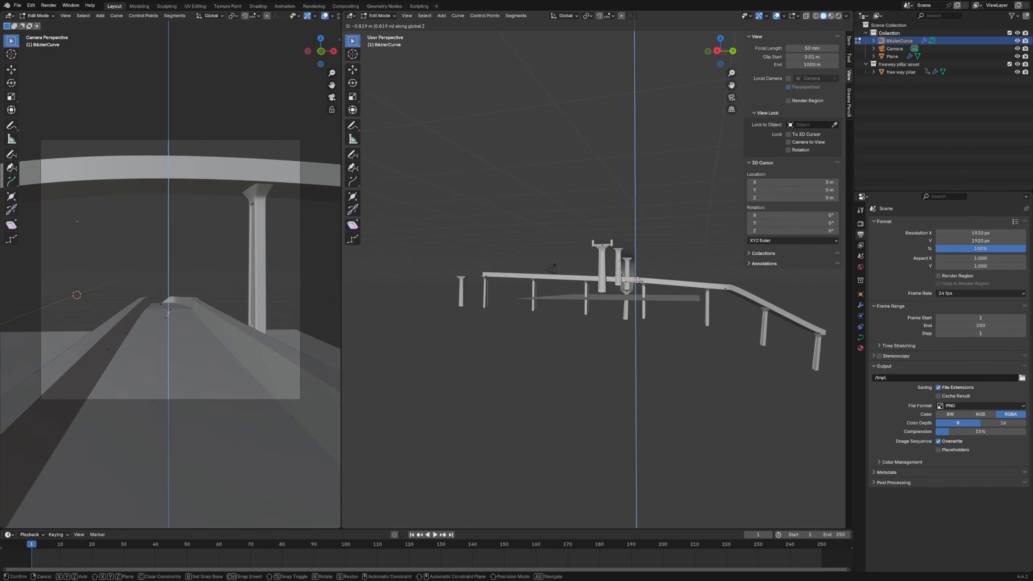
click(667, 293)
key(g)
click(670, 283)
key(g)
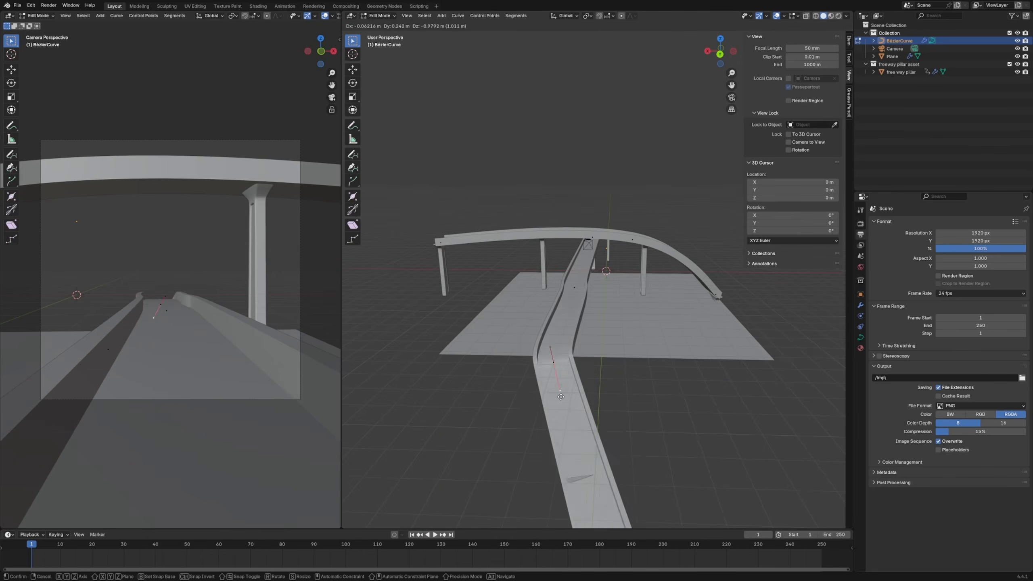
click(597, 366)
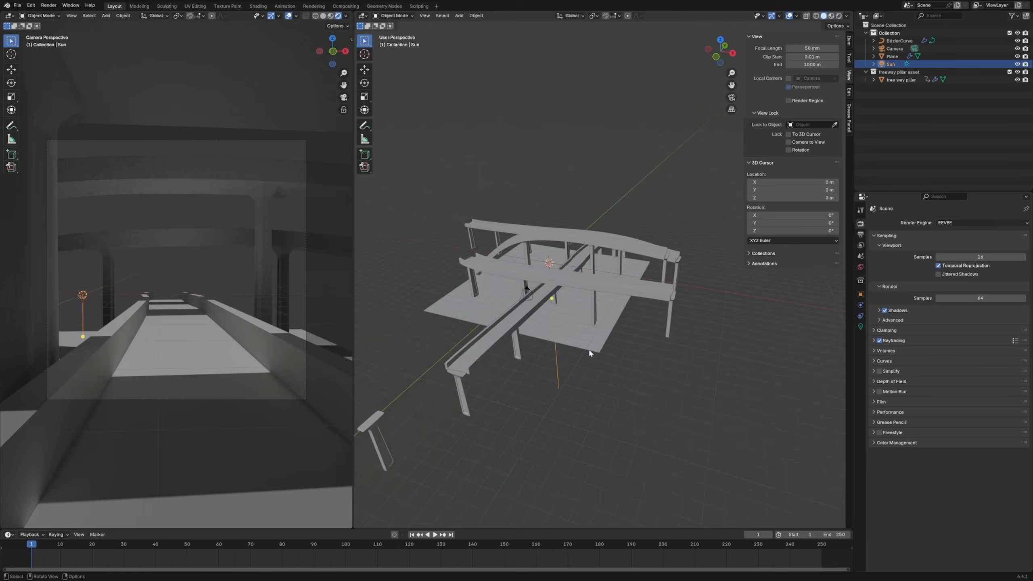
Test-render the camera view and reposition the end of the freeway spline that crosses closest to the camera
key(F12)
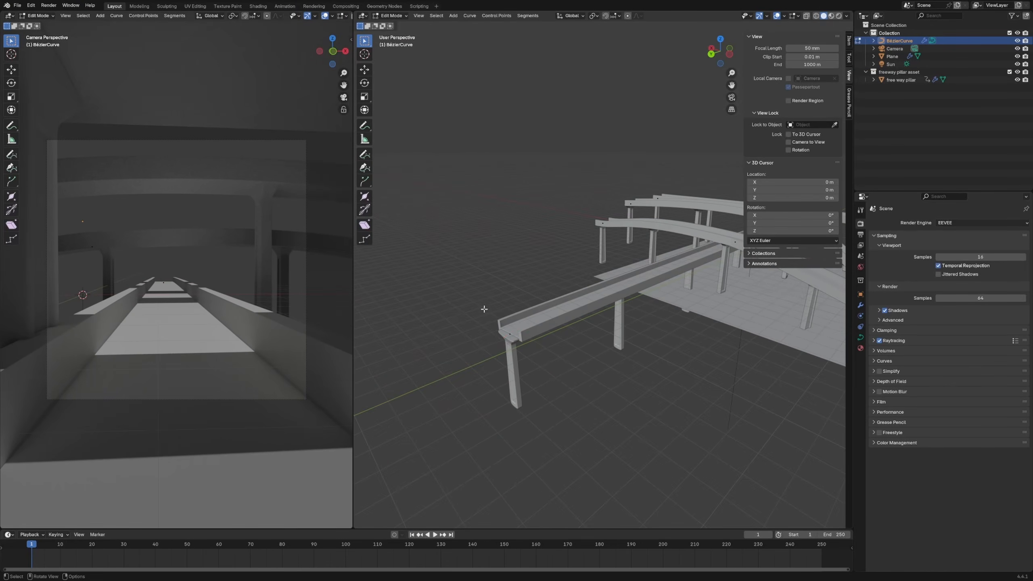
key(z)
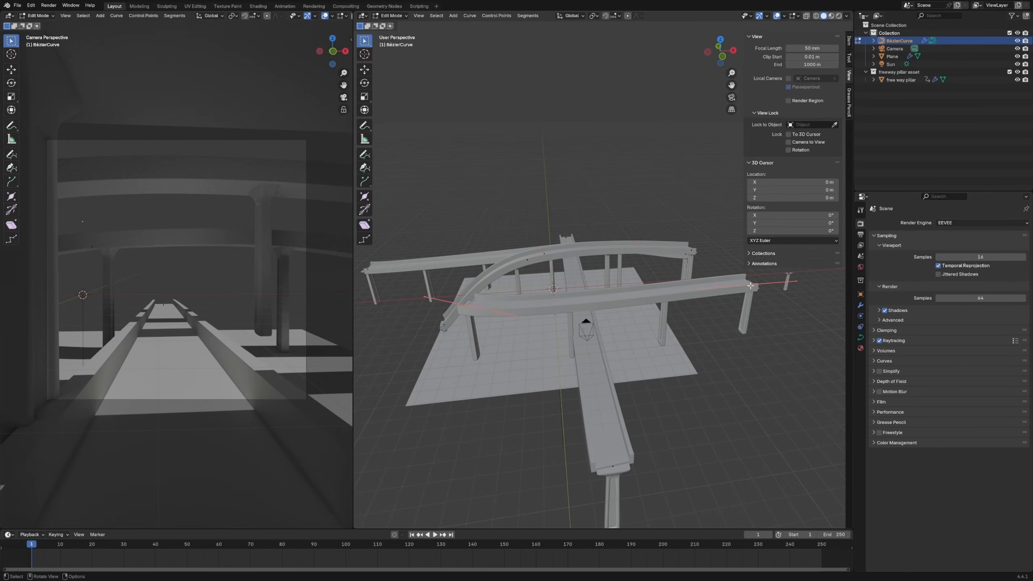
key(g)
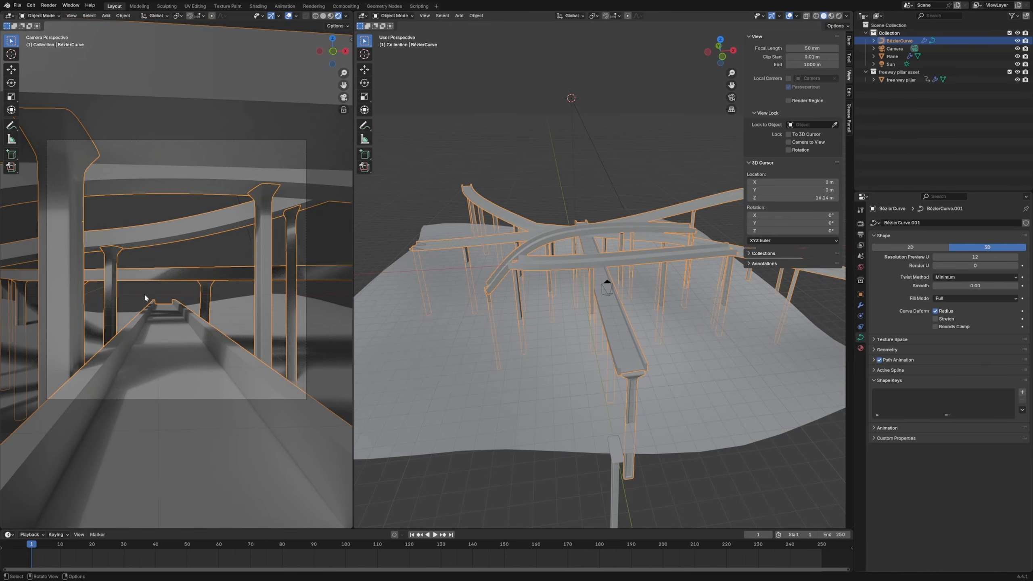
Annotate the maximized camera view with a rule-of-thirds grid of two horizontal and two vertical lines, and restore the split layout
key(ctrl+space)
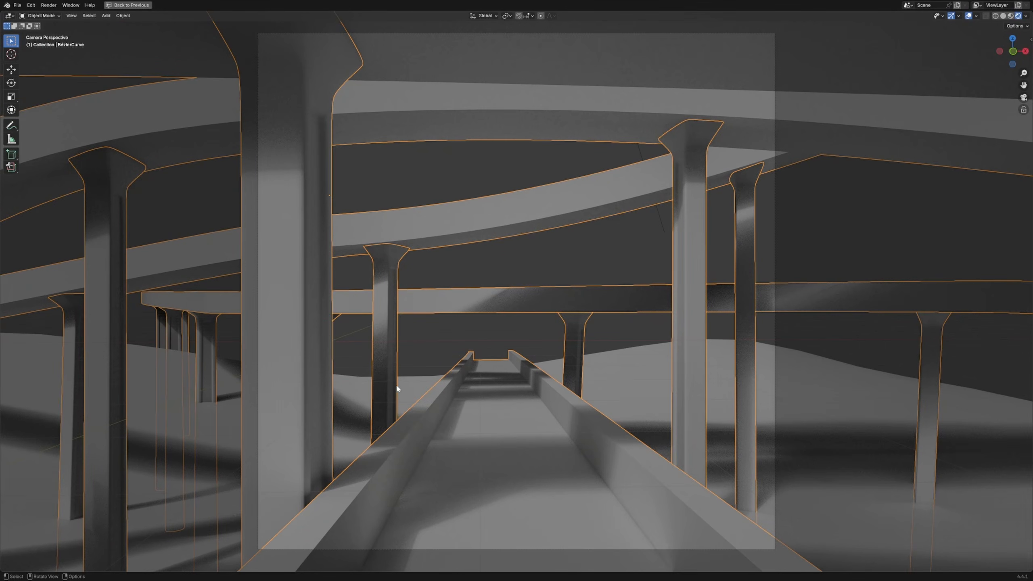
drag(223, 360, 669, 383)
drag(202, 213, 777, 238)
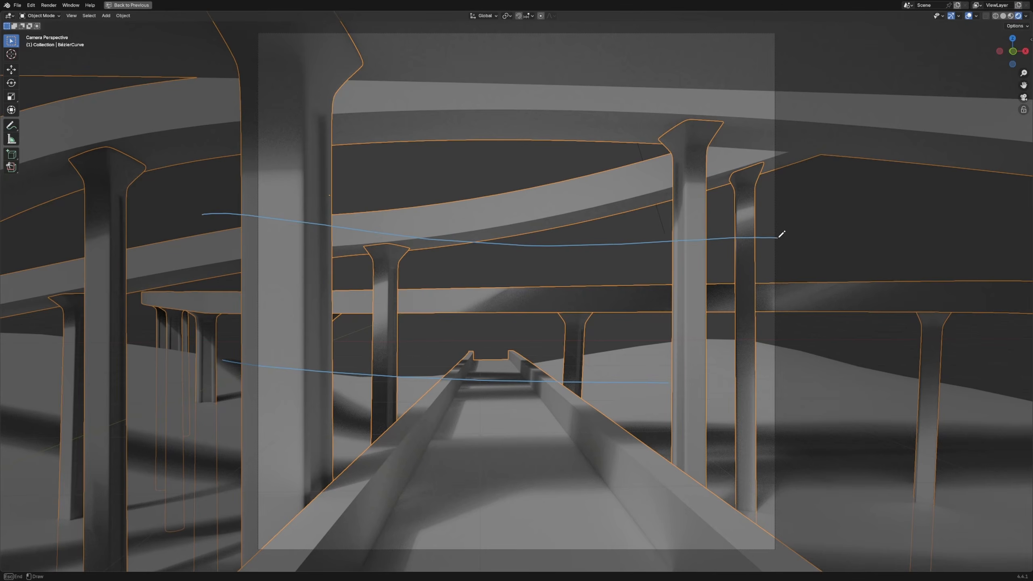
drag(408, 75, 405, 498)
drag(576, 131, 589, 500)
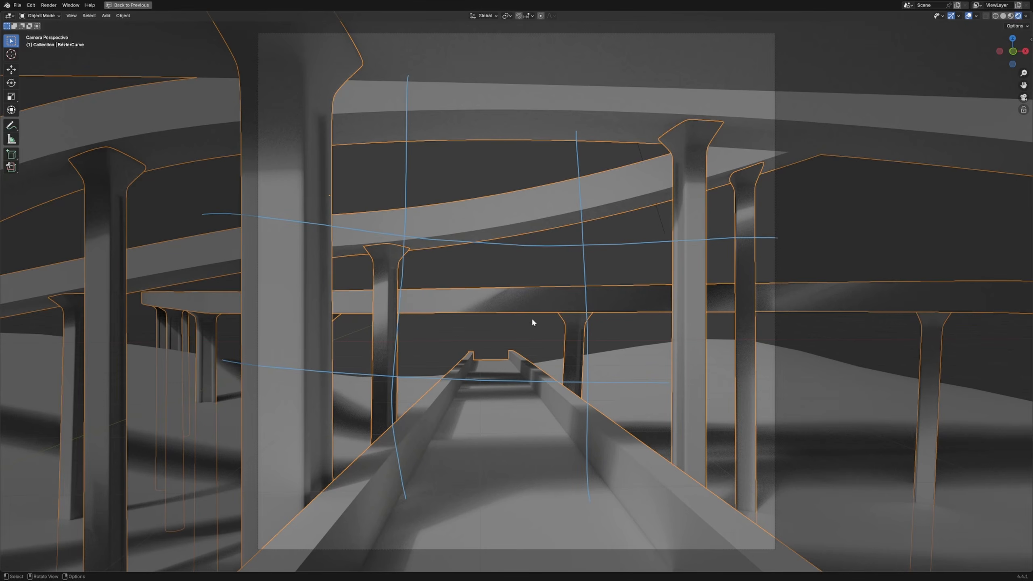
mouse_move(603, 188)
right_down()
mouse_move(577, 154)
mouse_move(607, 325)
right_up()
right_drag(595, 428, 391, 402)
key(ctrl+space)
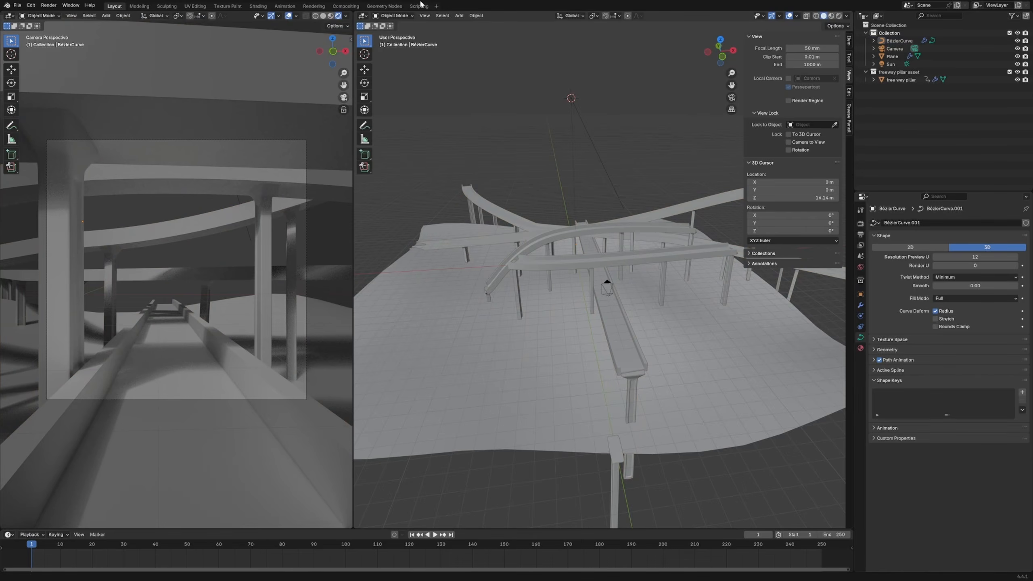
click(383, 6)
drag(197, 352, 227, 374)
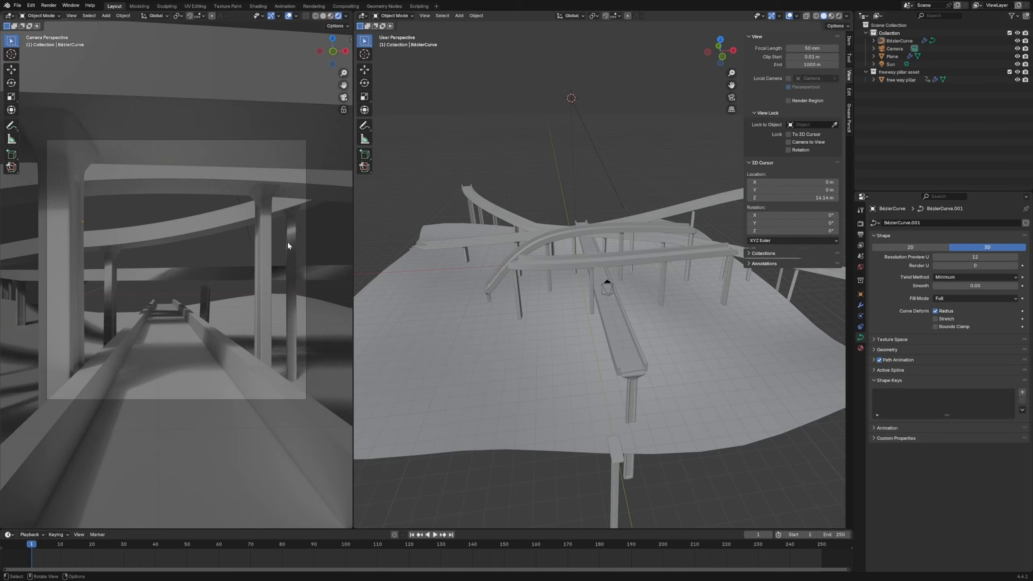